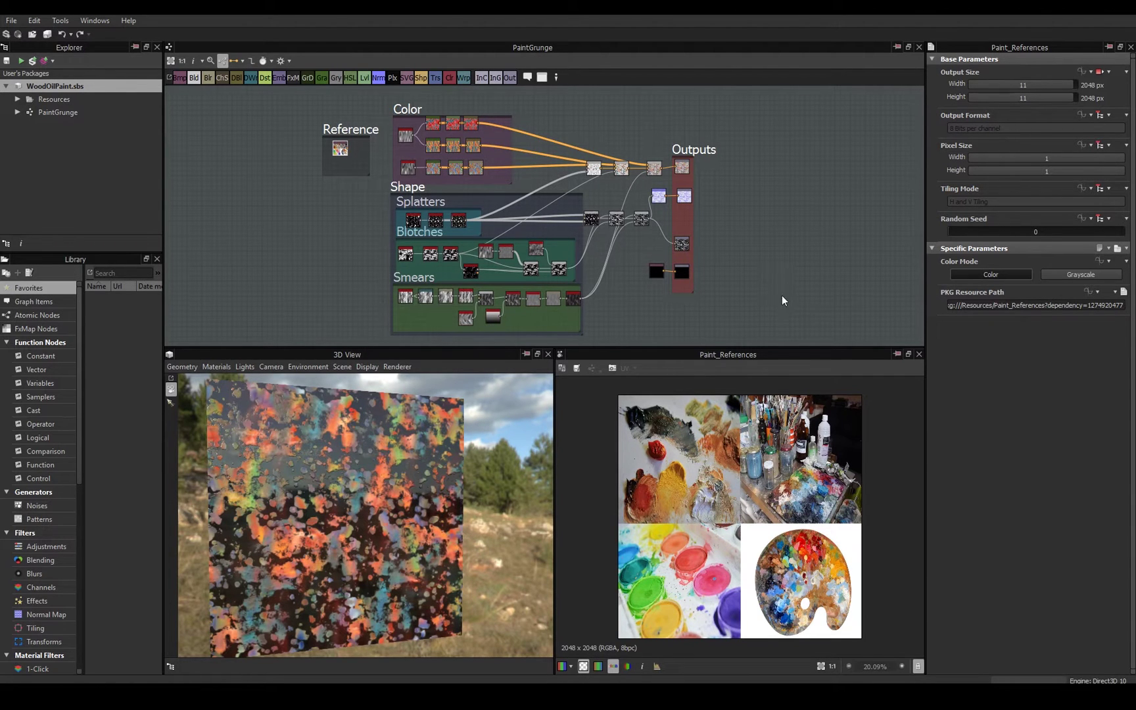
# Examine the four paint reference photos up close, from the watercolour pans to the oil palettes and thick smears.
pyautogui.scroll(1, 817, 541)
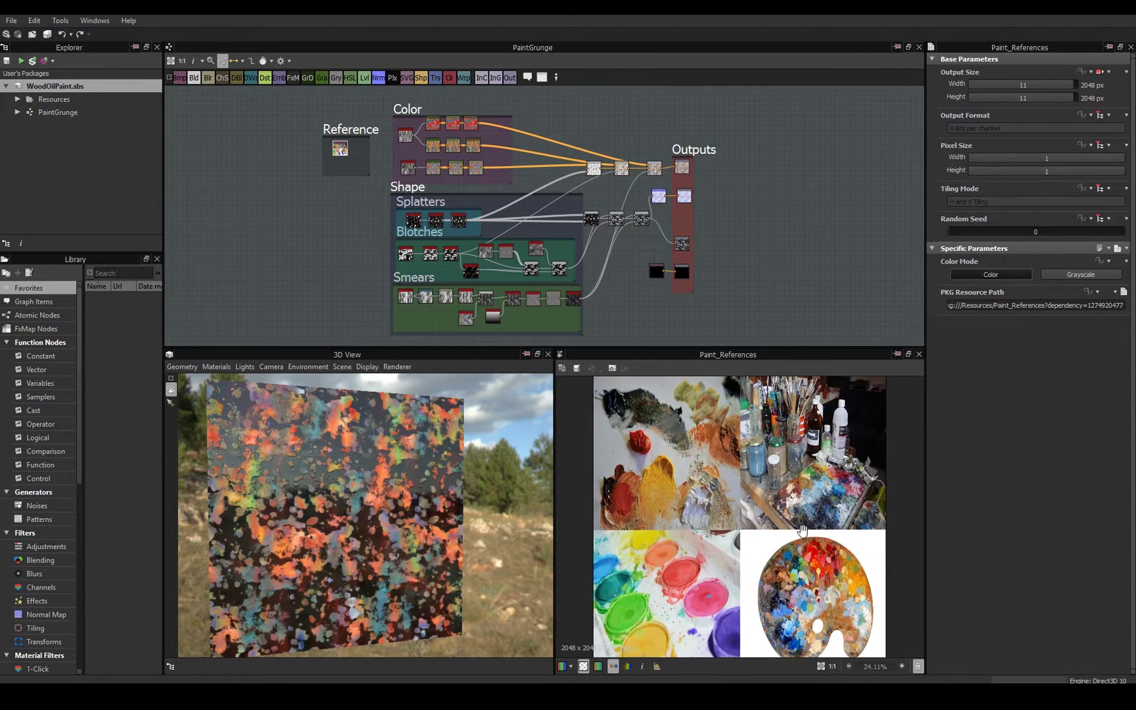
pyautogui.moveTo(803, 531); pyautogui.dragTo(803, 525, button='middle')
pyautogui.scroll(2, 803, 525)
pyautogui.scroll(-2, 817, 558)
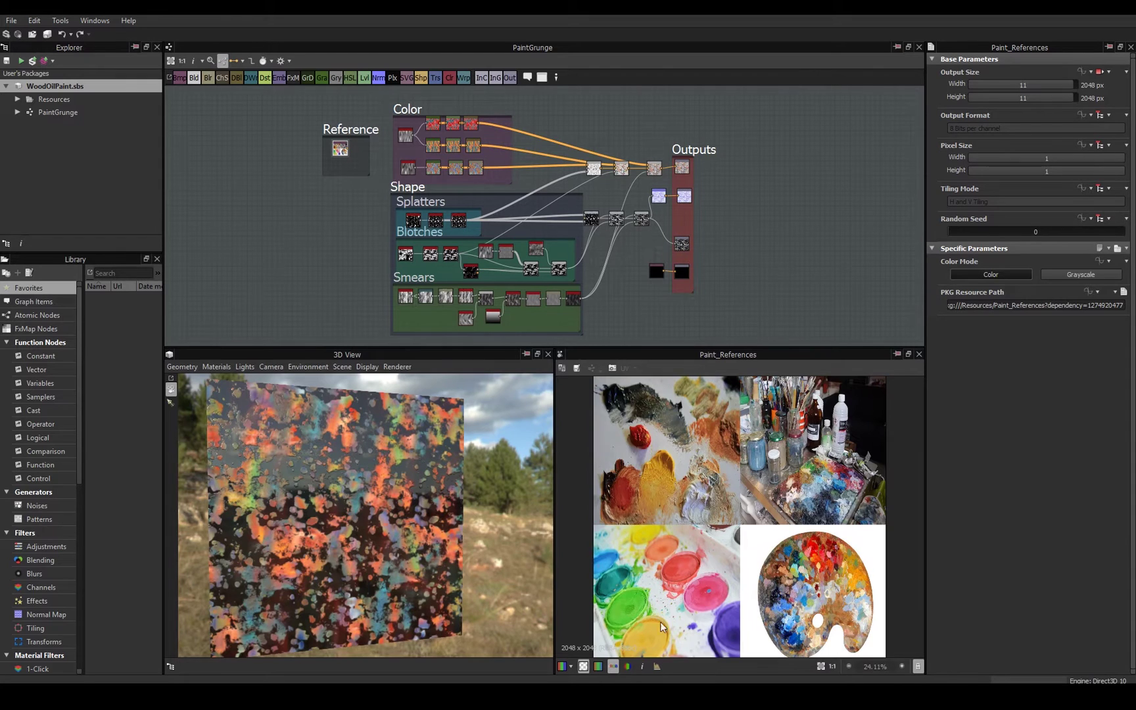
pyautogui.scroll(3, 691, 605)
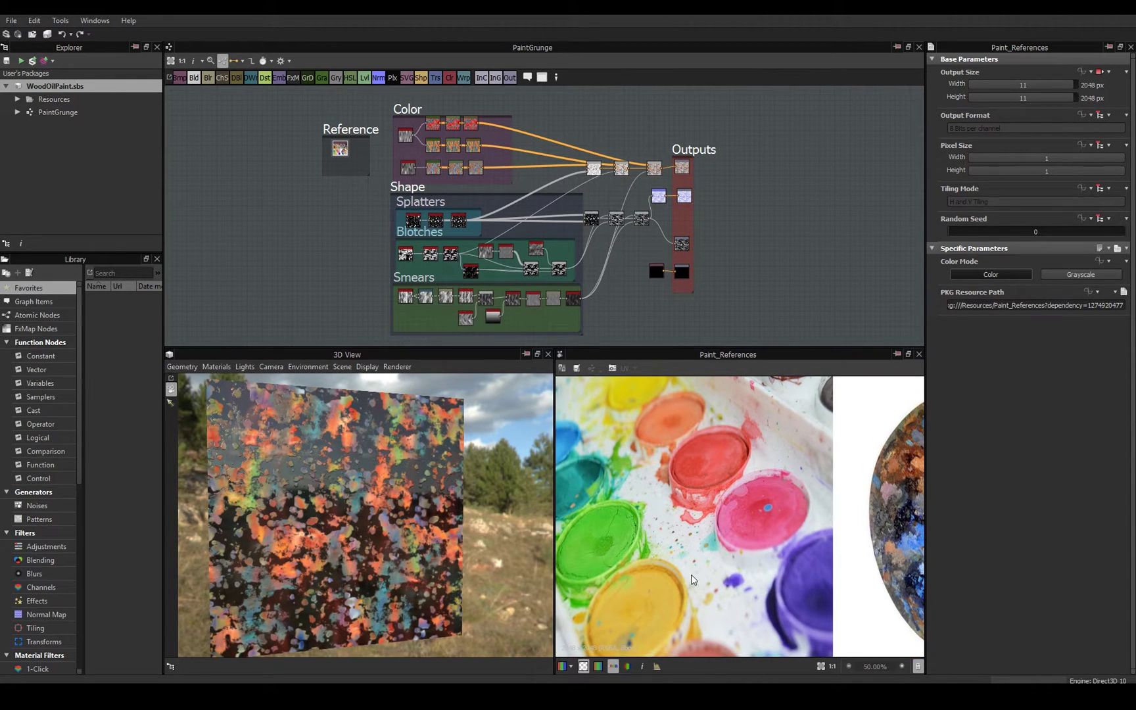
pyautogui.scroll(-3, 766, 520)
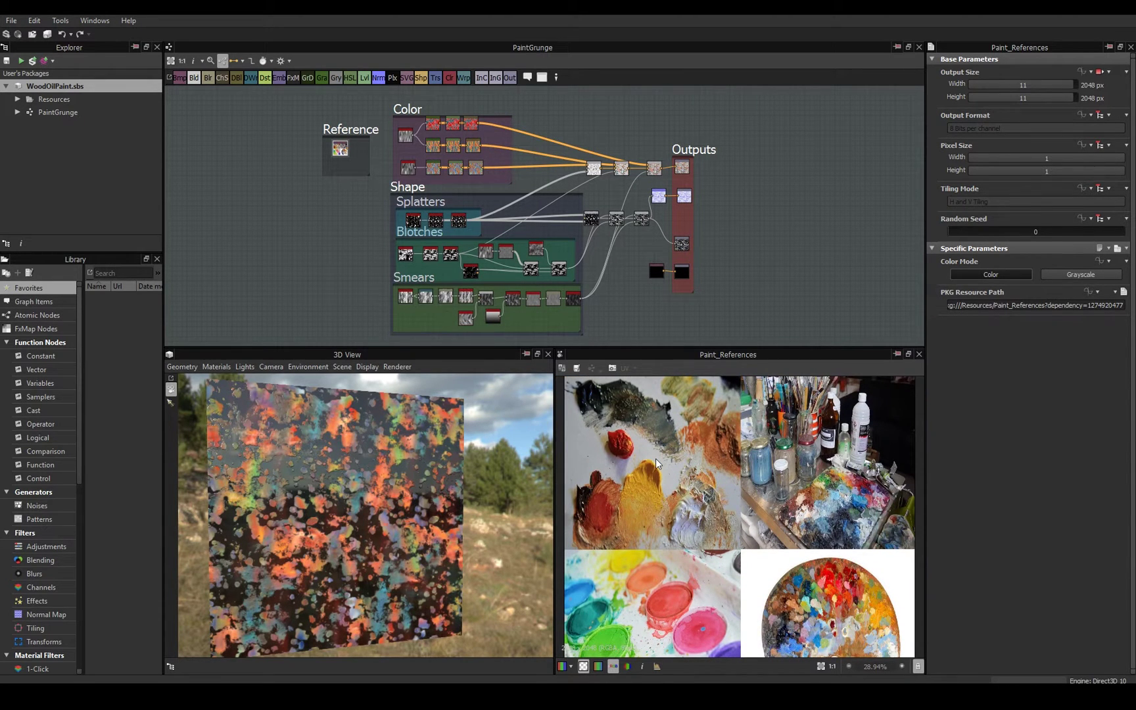
pyautogui.scroll(2, 813, 498)
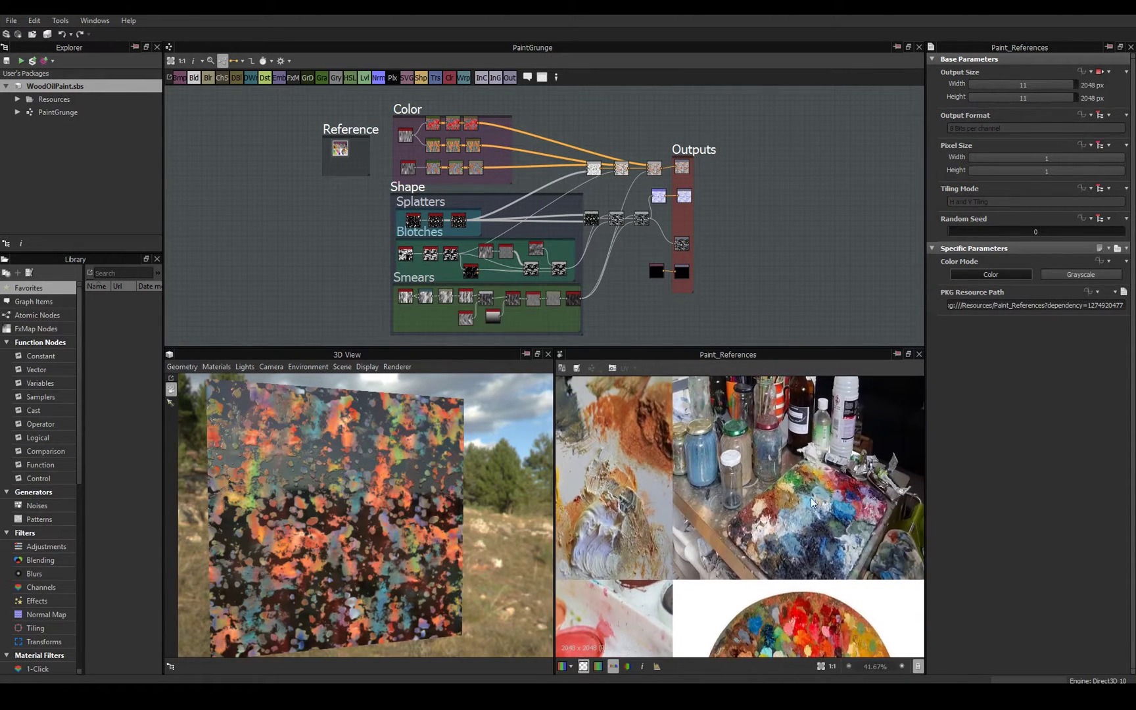
pyautogui.moveTo(783, 580); pyautogui.dragTo(783, 442, button='middle')
pyautogui.moveTo(809, 587); pyautogui.dragTo(809, 569, button='middle')
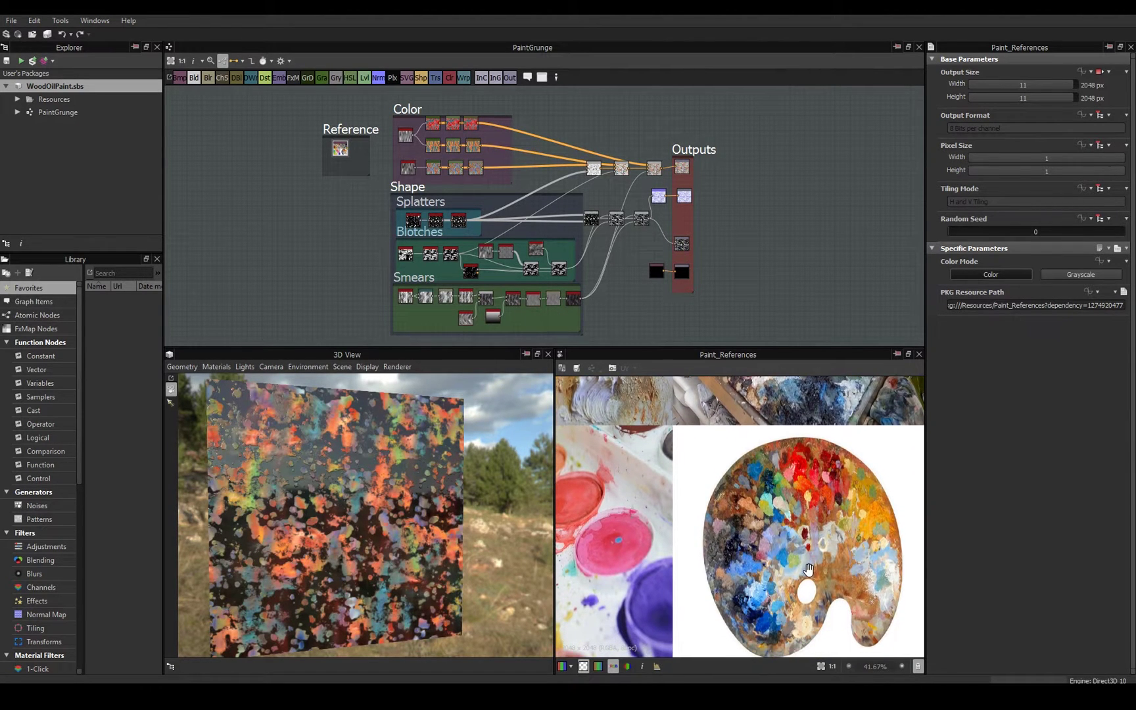
pyautogui.scroll(1, 735, 514)
pyautogui.moveTo(705, 478); pyautogui.dragTo(830, 592, button='middle')
pyautogui.moveTo(756, 485); pyautogui.dragTo(837, 577, button='middle')
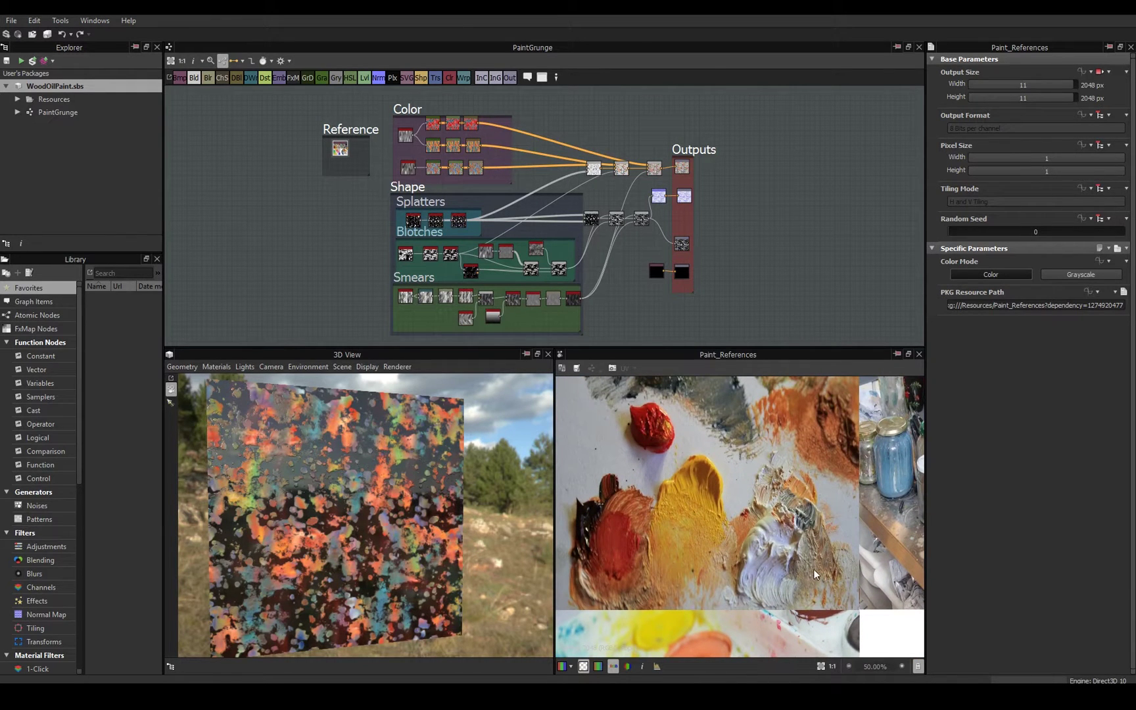
pyautogui.press('f')
pyautogui.press('f')
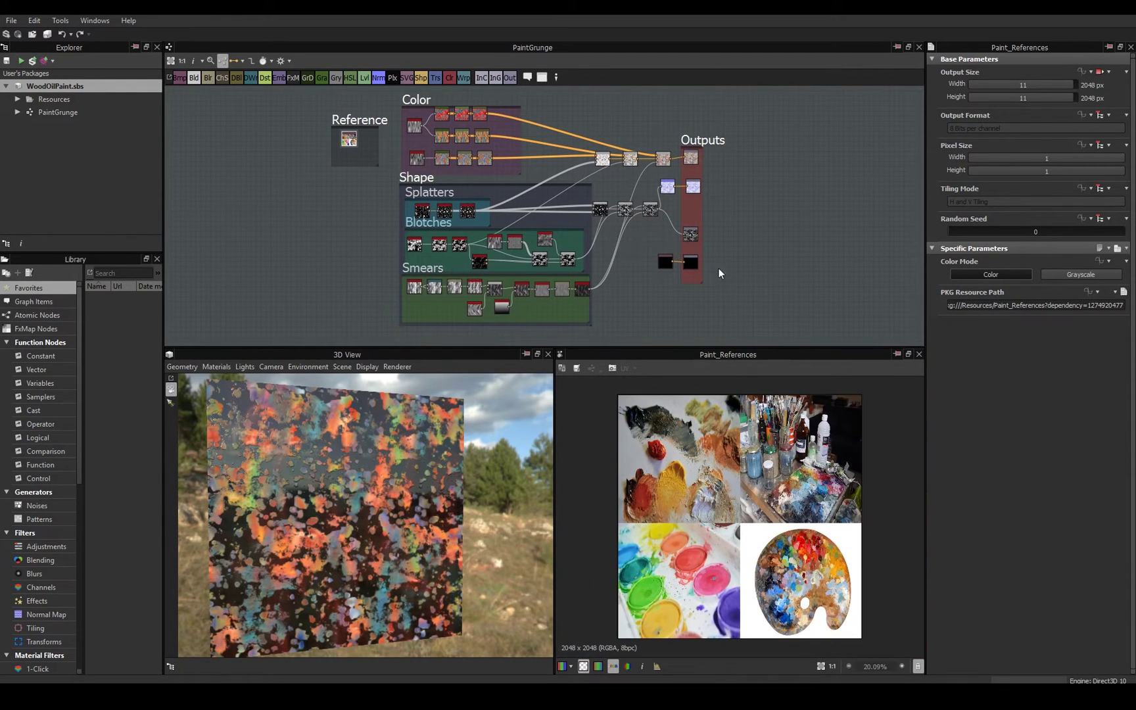
# Preview the Splatters grunge map and set the Position of the Splatters Histogram Scan to 0.
pyautogui.scroll(6, 447, 194)
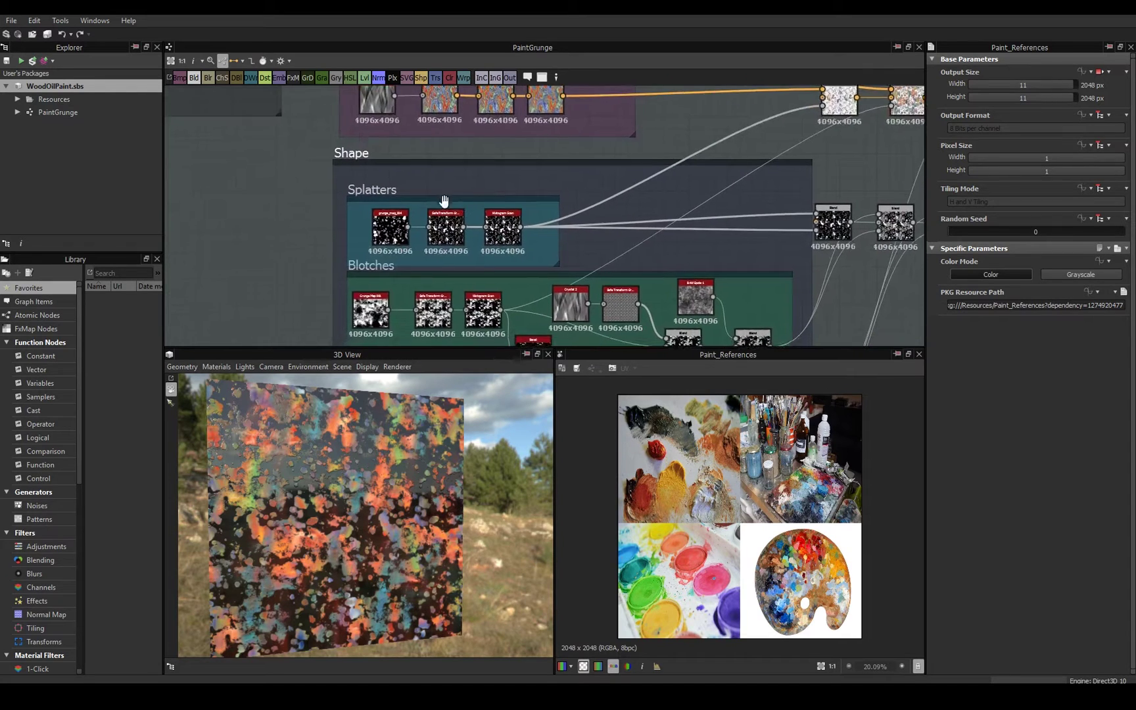
pyautogui.doubleClick(361, 233)
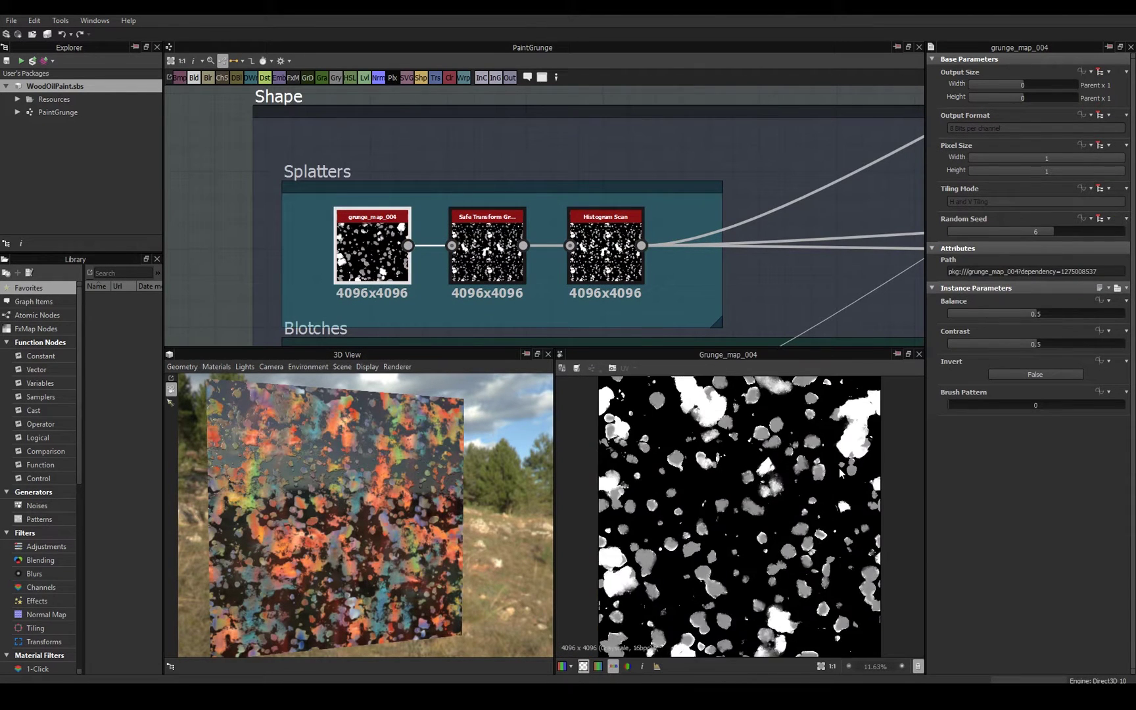
pyautogui.scroll(1, 829, 471)
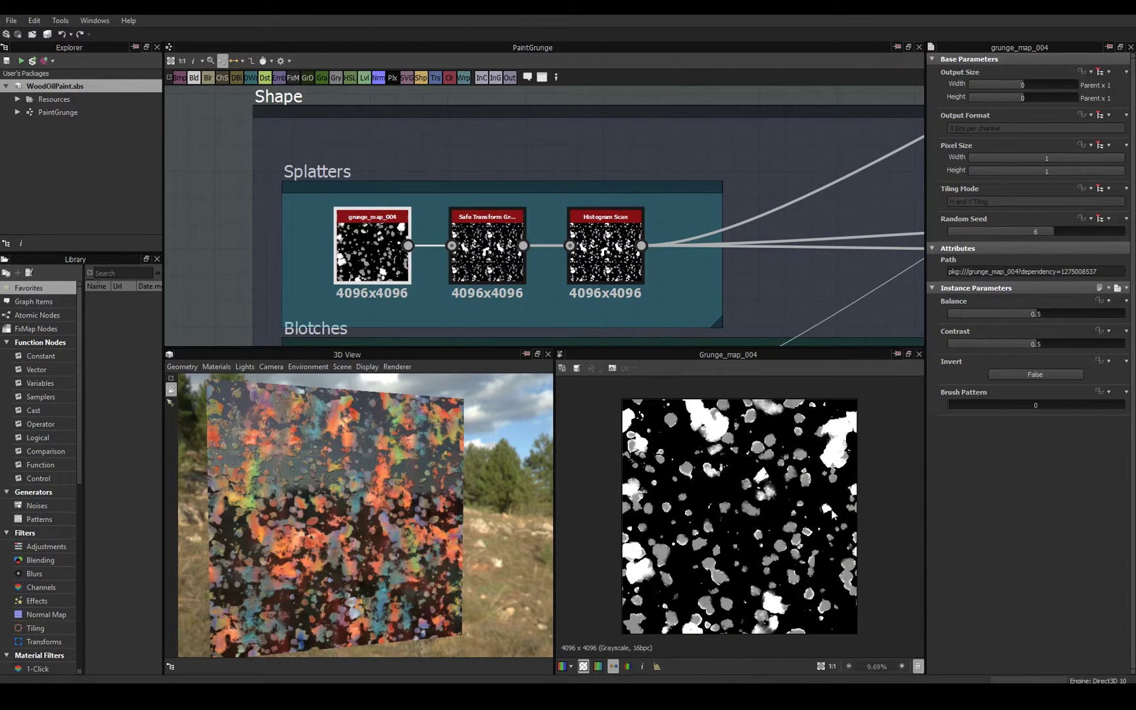
pyautogui.doubleClick(612, 252)
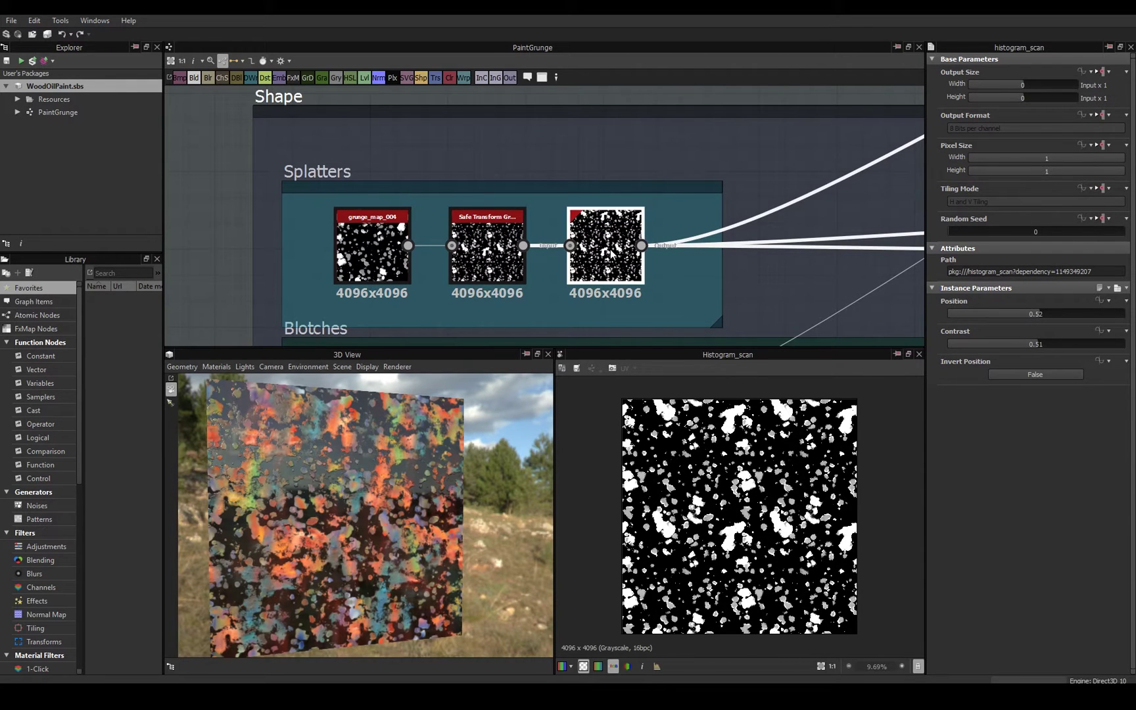
pyautogui.moveTo(1014, 314); pyautogui.dragTo(943, 313)
# Set the Position of the Histogram Scan at the end of the Smears chain to 0.
pyautogui.moveTo(702, 250); pyautogui.dragTo(600, 198, button='middle')
pyautogui.scroll(-3, 715, 267)
pyautogui.moveTo(786, 261); pyautogui.dragTo(671, 194, button='middle')
pyautogui.scroll(-1, 686, 203)
pyautogui.doubleClick(717, 299)
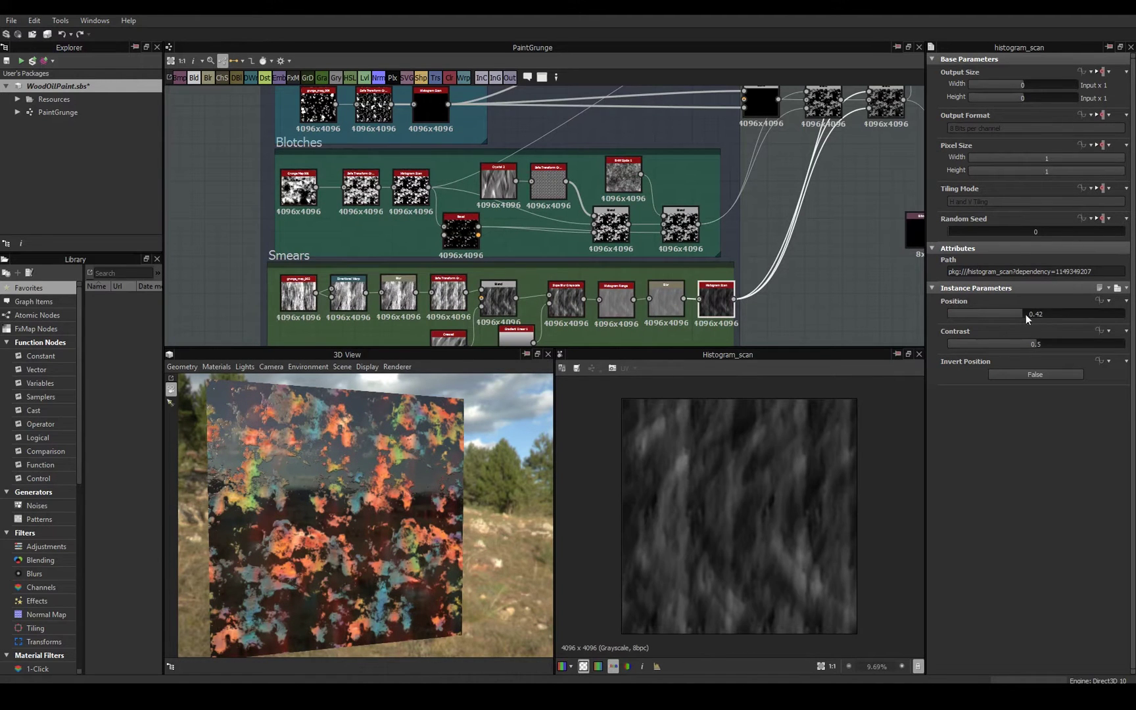
pyautogui.moveTo(1027, 314); pyautogui.dragTo(898, 317)
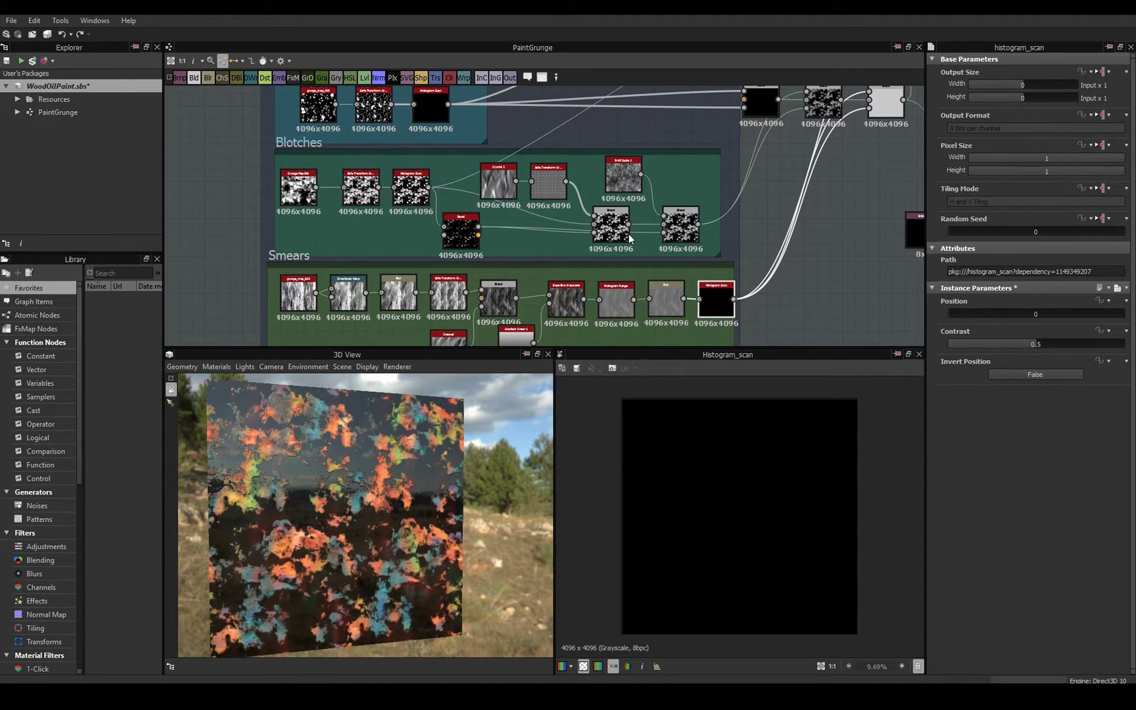
# Set the Position of the Histogram Scan in the Blotches group to 0.
pyautogui.moveTo(543, 236); pyautogui.dragTo(546, 231, button='middle')
pyautogui.doubleClick(415, 185)
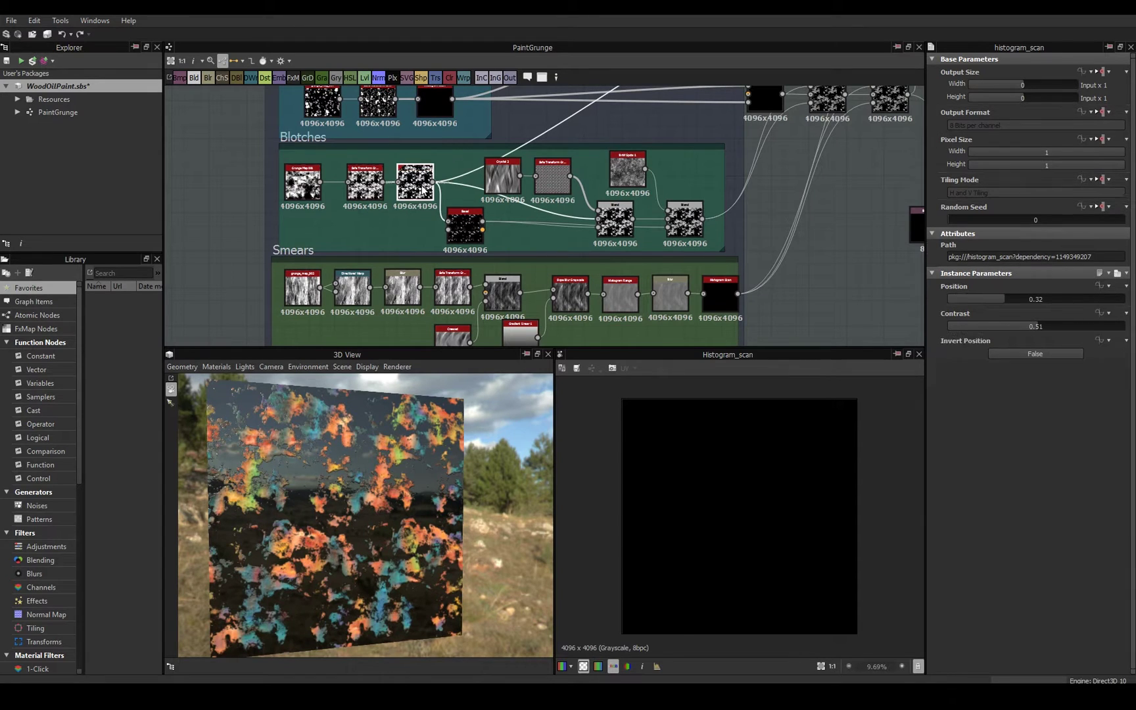
pyautogui.moveTo(1000, 313); pyautogui.dragTo(669, 317)
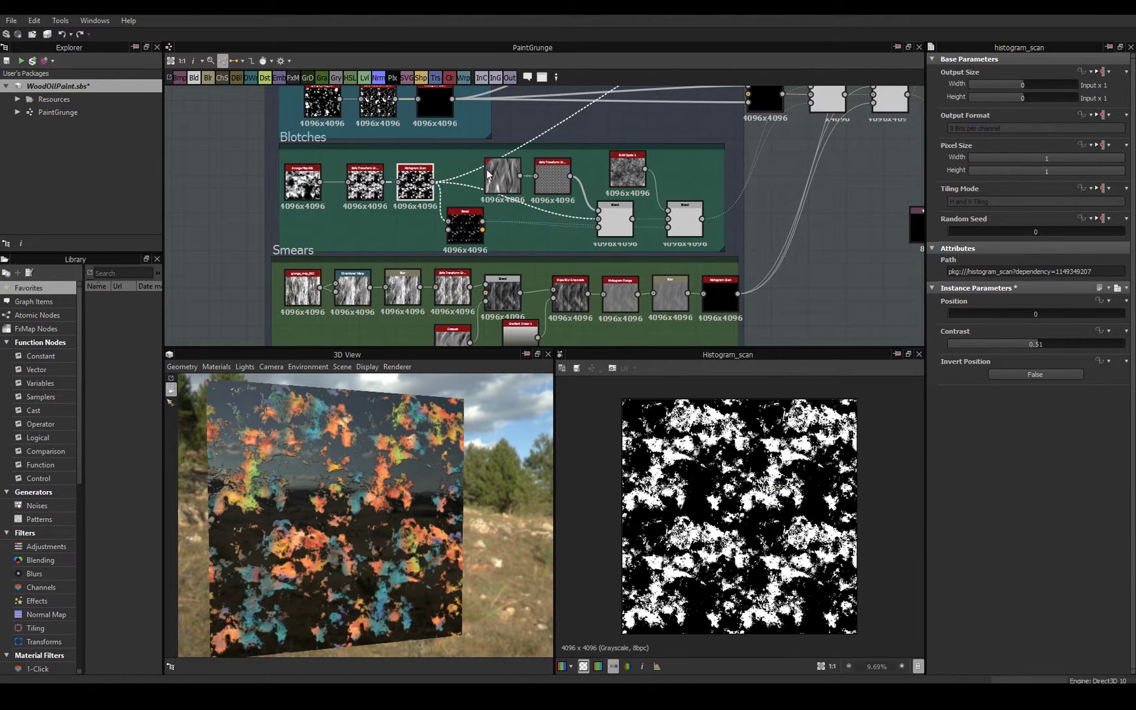
# Preview the Splatters grunge map and Safe Transform nodes, and set their Histogram Scan to Position 0 and Contrast 0.5.
pyautogui.moveTo(444, 98); pyautogui.dragTo(559, 217, button='middle')
pyautogui.scroll(3, 506, 200)
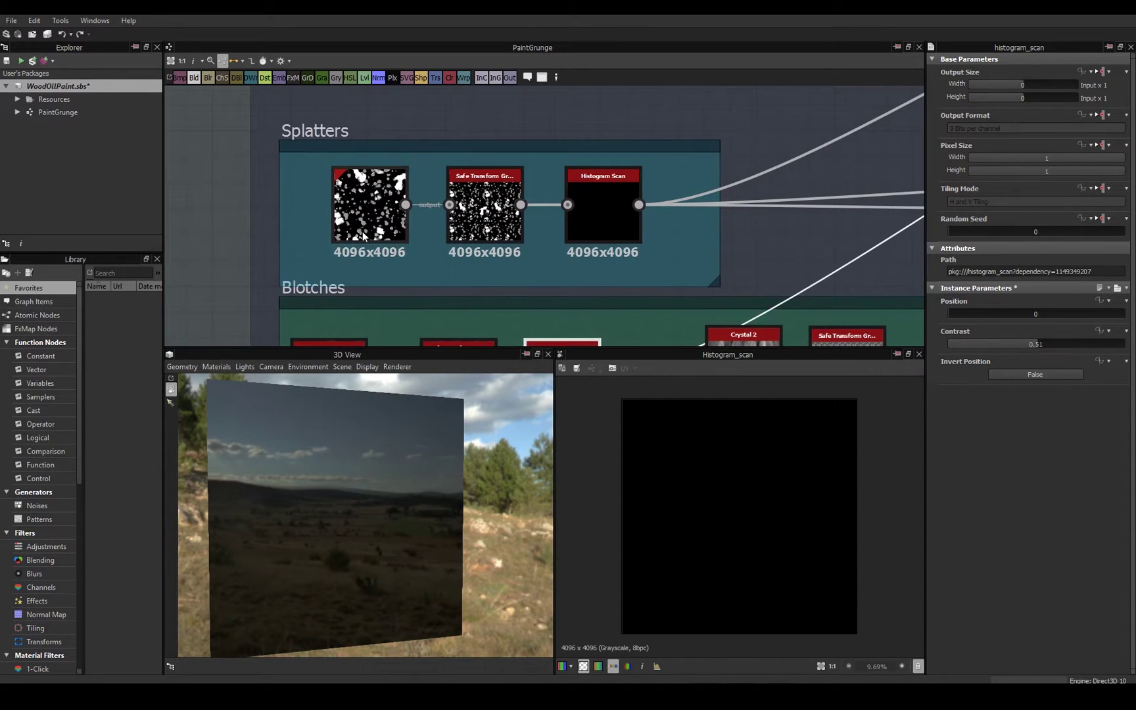
pyautogui.doubleClick(367, 235)
pyautogui.doubleClick(485, 214)
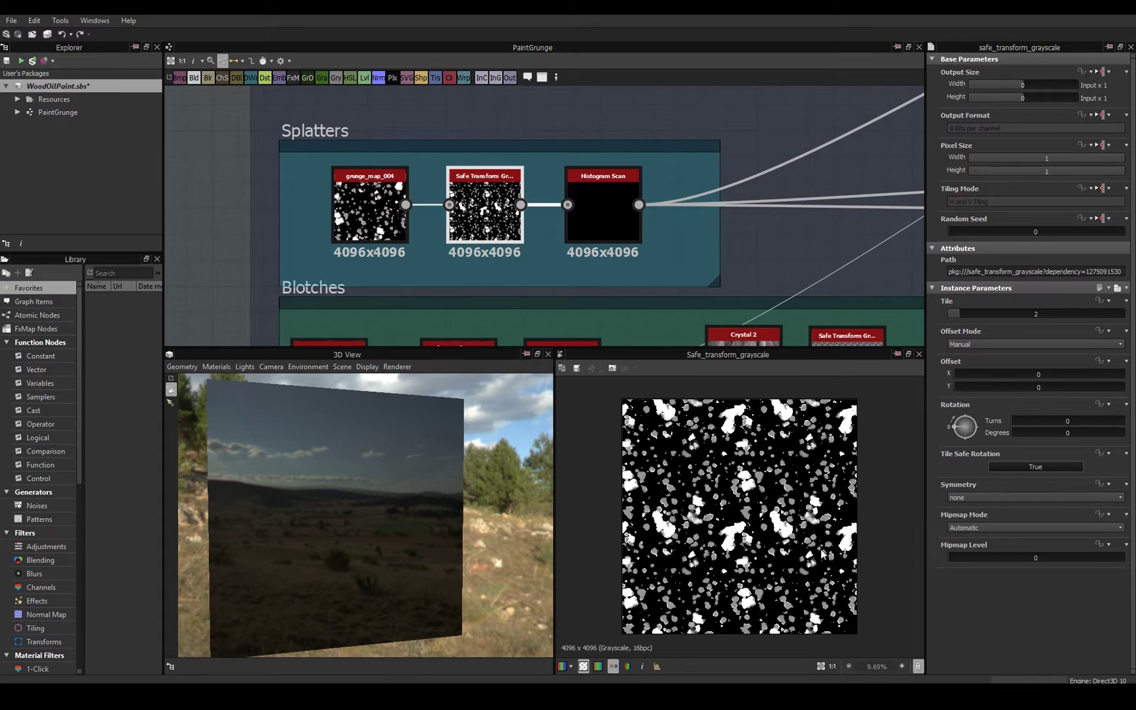
pyautogui.doubleClick(607, 203)
pyautogui.moveTo(973, 311); pyautogui.dragTo(941, 307)
pyautogui.scroll(2, 789, 477)
# Preview the Grunge Map 001 node in the Blotches group and try a Balance of 0.17 on it.
pyautogui.moveTo(651, 271); pyautogui.dragTo(690, 198, button='middle')
pyautogui.scroll(-2, 416, 173)
pyautogui.scroll(-2, 415, 173)
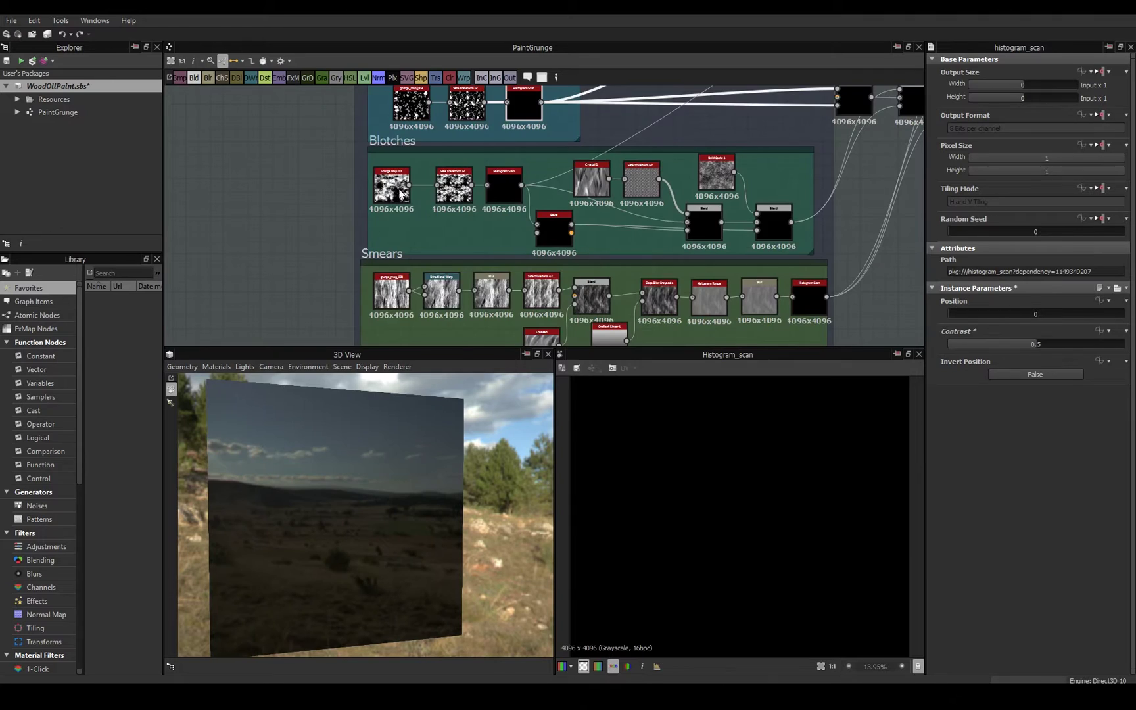
pyautogui.scroll(-1, 390, 196)
pyautogui.click(343, 98)
pyautogui.moveTo(343, 98); pyautogui.dragTo(372, 155, button='middle')
pyautogui.doubleClick(424, 269)
pyautogui.moveTo(482, 285); pyautogui.dragTo(456, 241, button='middle')
pyautogui.scroll(6, 456, 241)
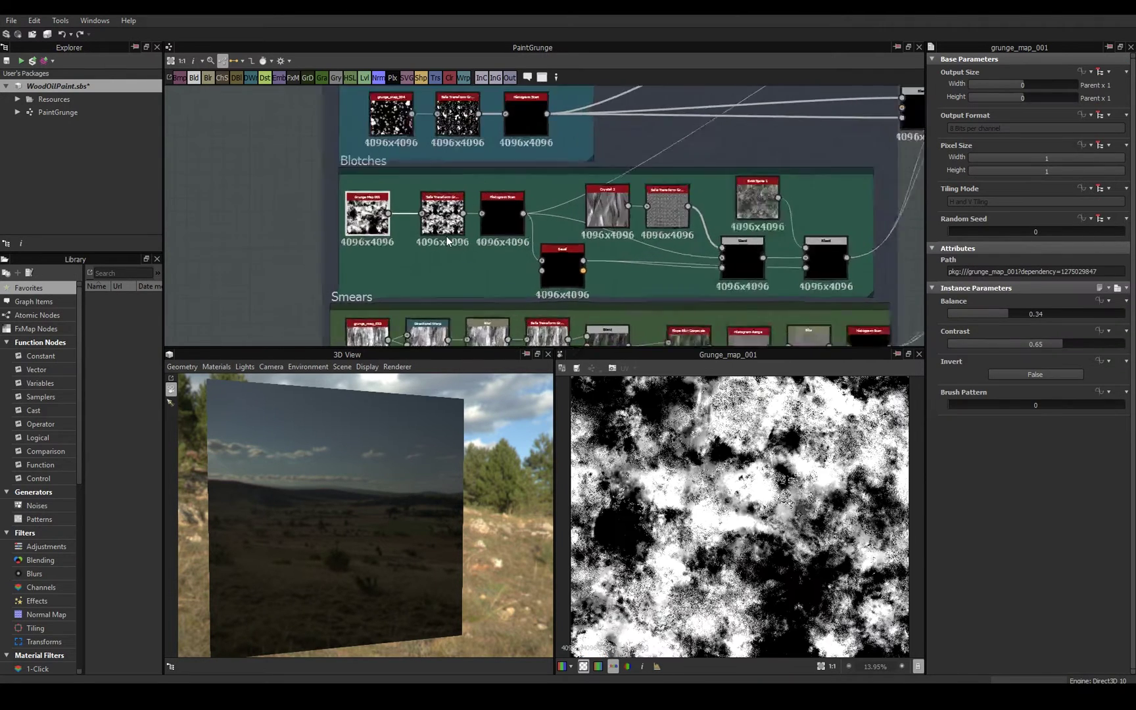
pyautogui.scroll(-4, 867, 530)
pyautogui.scroll(2, 868, 529)
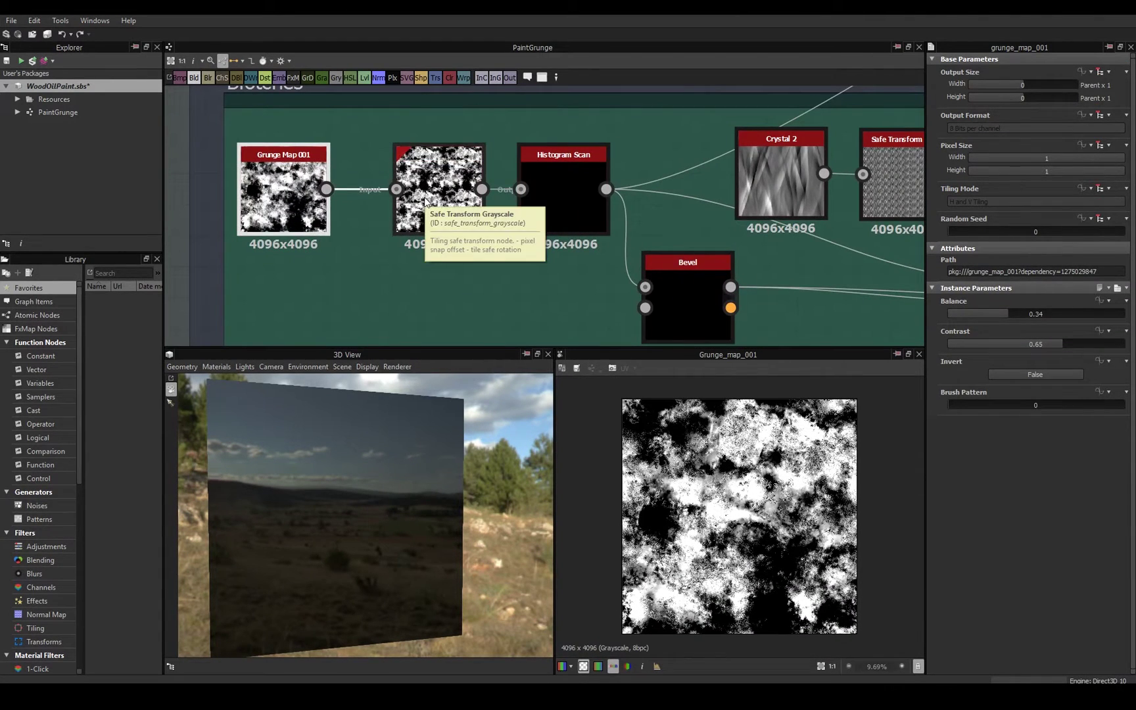
pyautogui.moveTo(1013, 316)
pyautogui.mouseDown()
pyautogui.moveTo(1071, 316)
pyautogui.moveTo(1003, 314)
pyautogui.mouseUp()
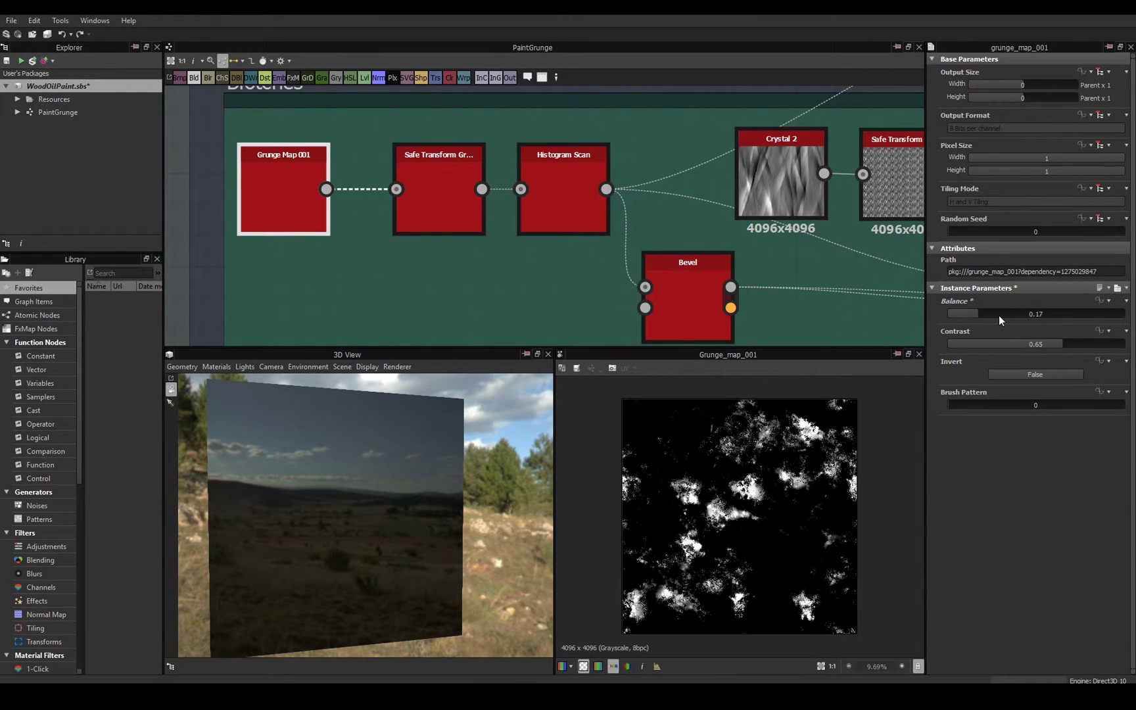
# Preview the Blotches Safe Transform and raise the Position of the following Histogram Scan to 0.36.
pyautogui.click(439, 197)
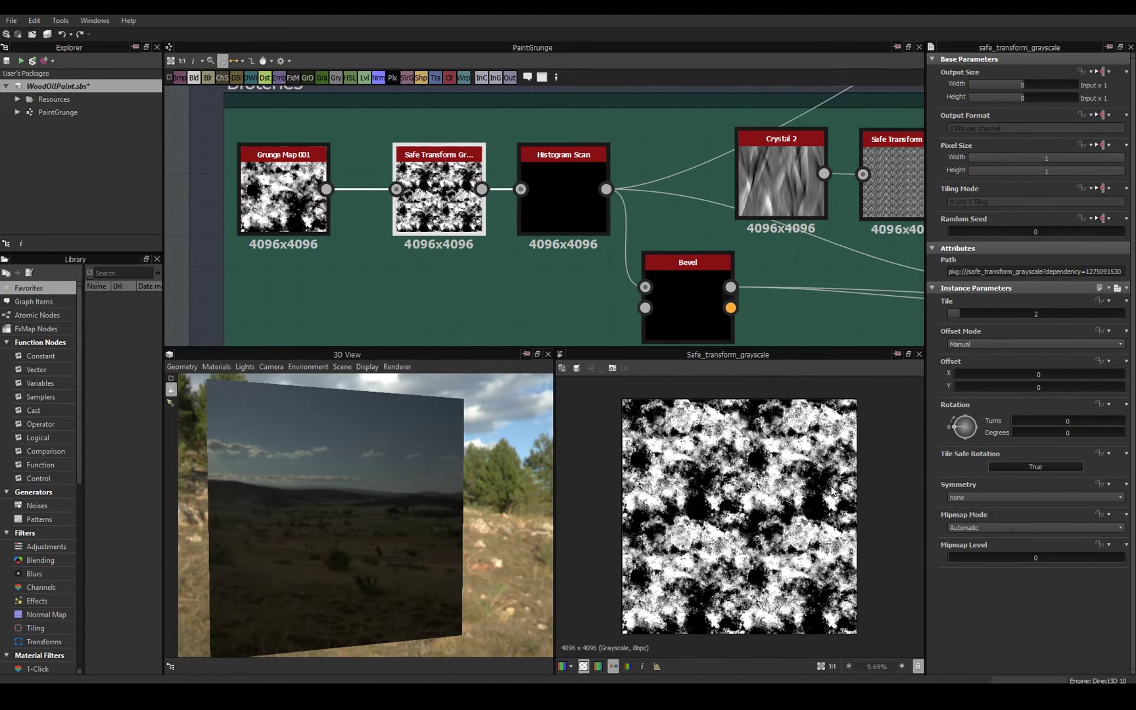
pyautogui.moveTo(945, 317); pyautogui.dragTo(1016, 314)
pyautogui.doubleClick(563, 195)
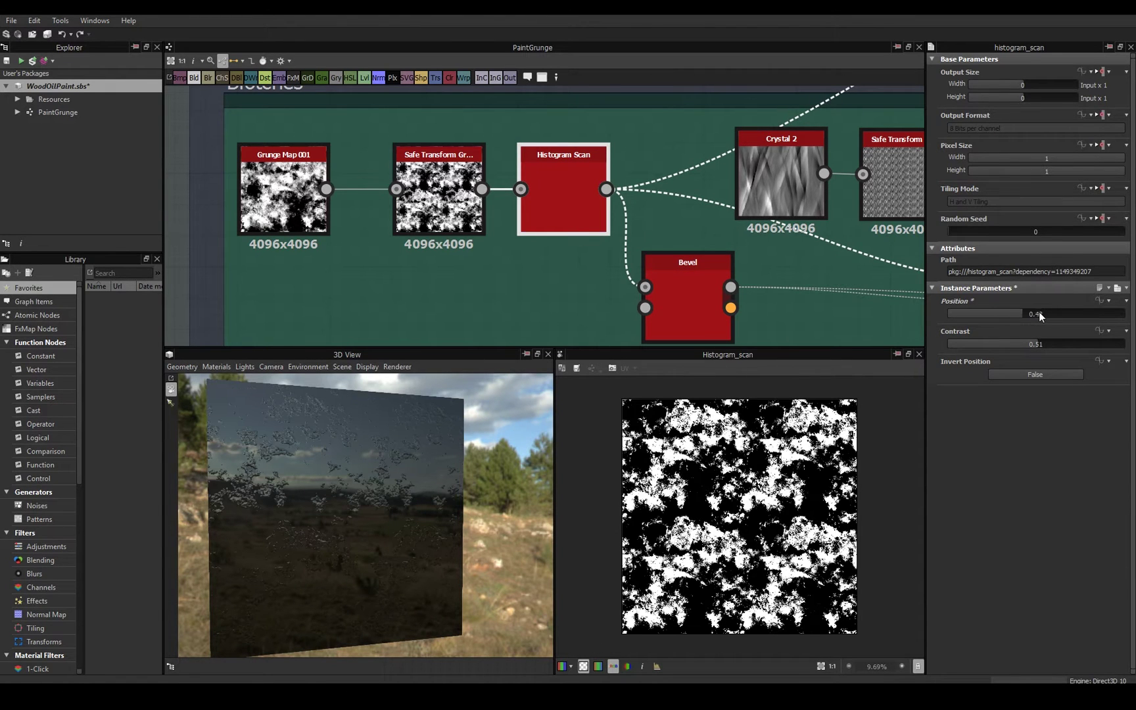
pyautogui.click(1039, 313)
pyautogui.moveTo(1037, 314); pyautogui.dragTo(1013, 316)
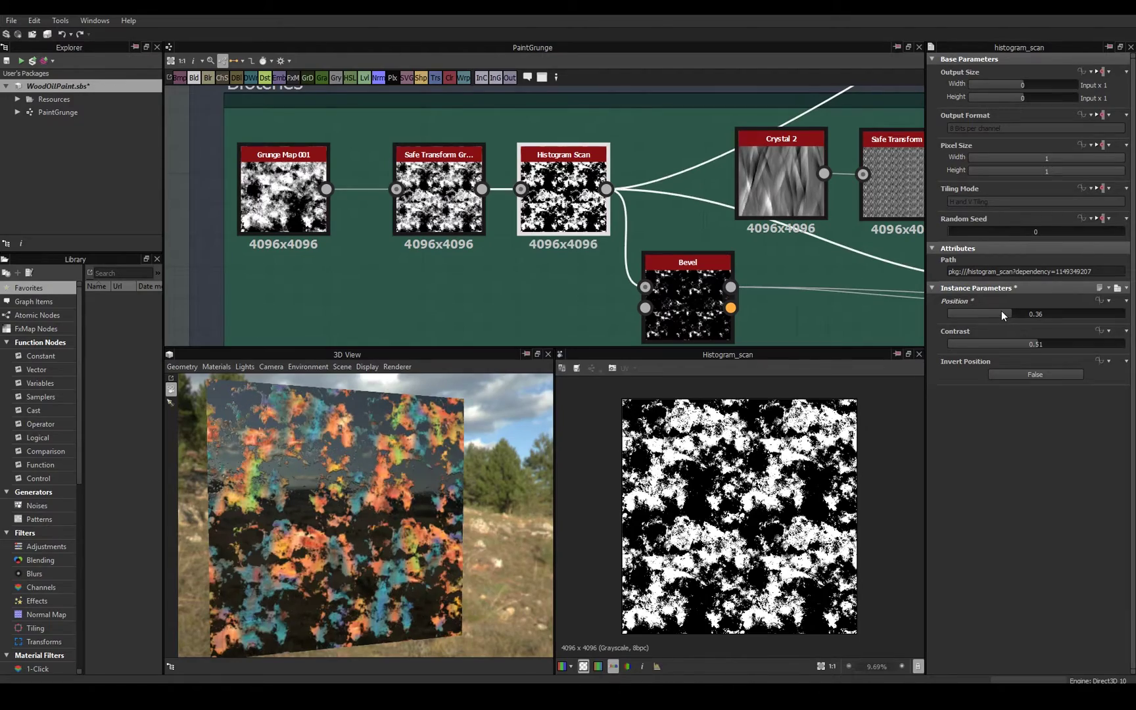
# Set the Blotches Histogram Scan to Contrast 0.5 and Position 0.47, checking the paint edges up close.
pyautogui.scroll(4, 384, 499)
pyautogui.scroll(5, 745, 495)
pyautogui.moveTo(1035, 346); pyautogui.dragTo(973, 348)
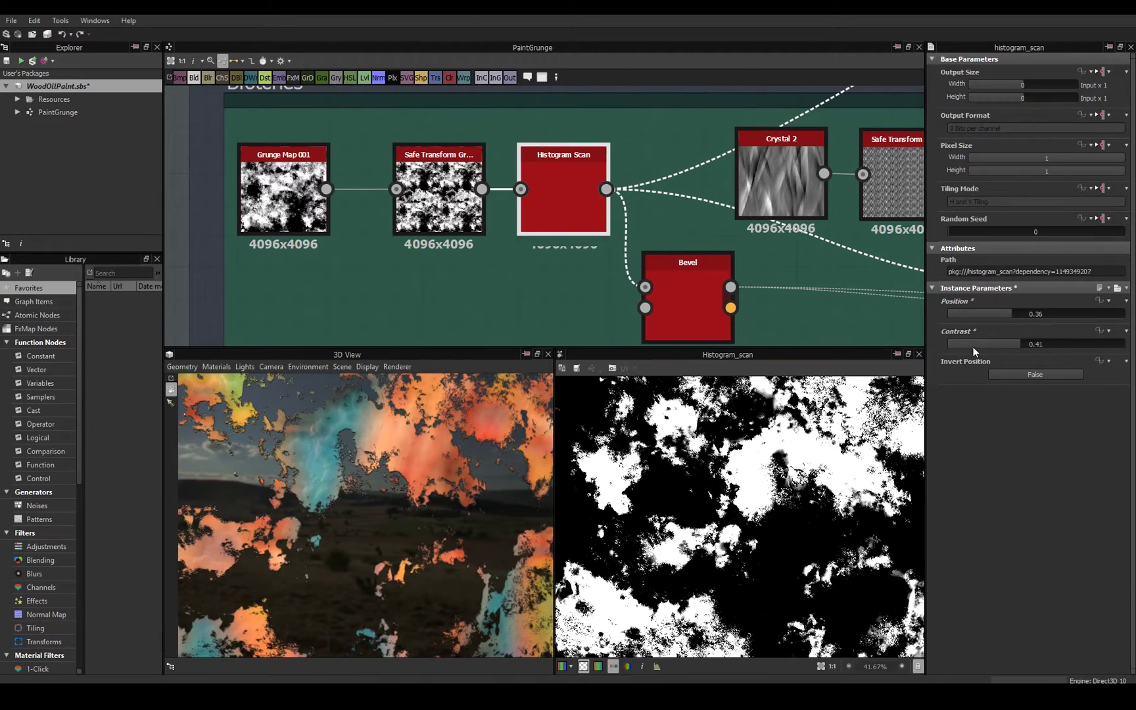
pyautogui.click(1036, 343)
pyautogui.click(1032, 313)
pyautogui.scroll(-3, 621, 289)
pyautogui.scroll(-5, 444, 480)
pyautogui.scroll(-6, 681, 467)
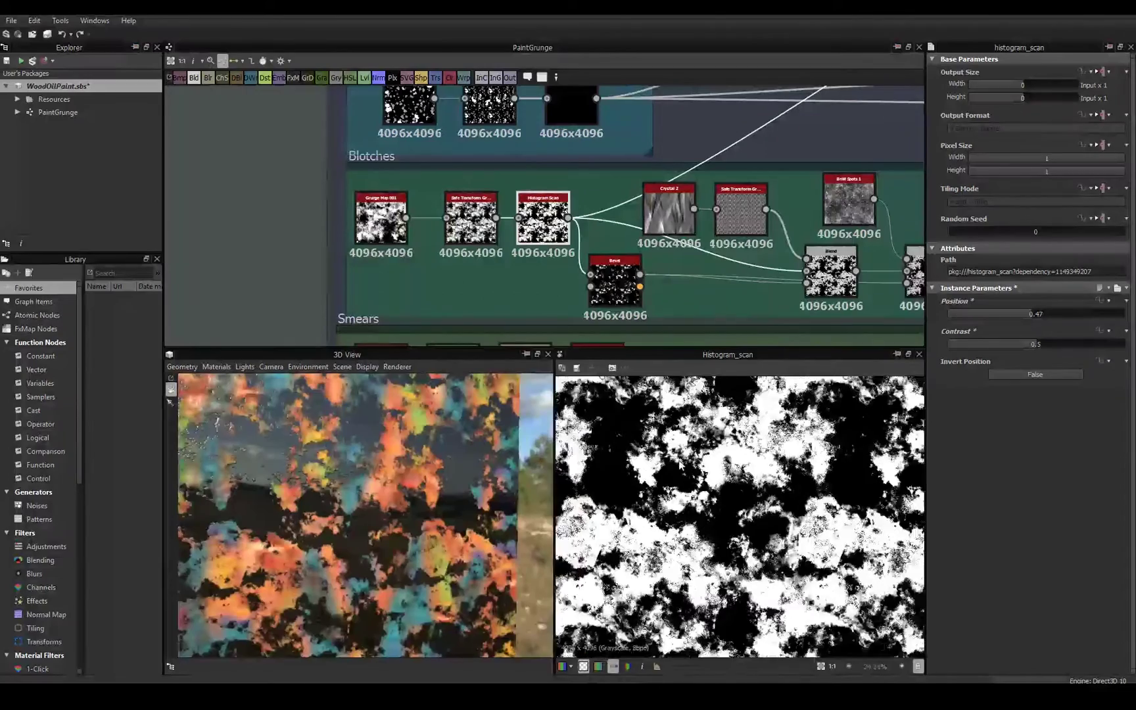
# Examine the Bevel and the two Blend nodes that build the Blotches height, comparing them with the material up close.
pyautogui.moveTo(735, 245); pyautogui.dragTo(643, 238, button='middle')
pyautogui.click(522, 273)
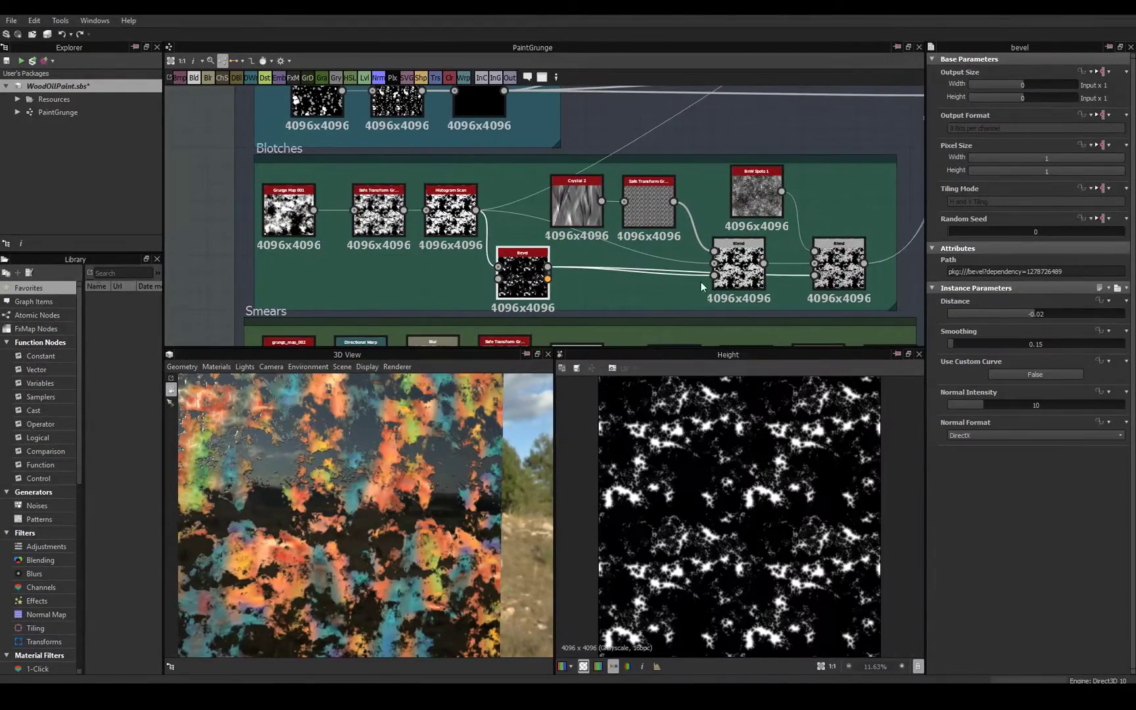
pyautogui.scroll(5, 388, 523)
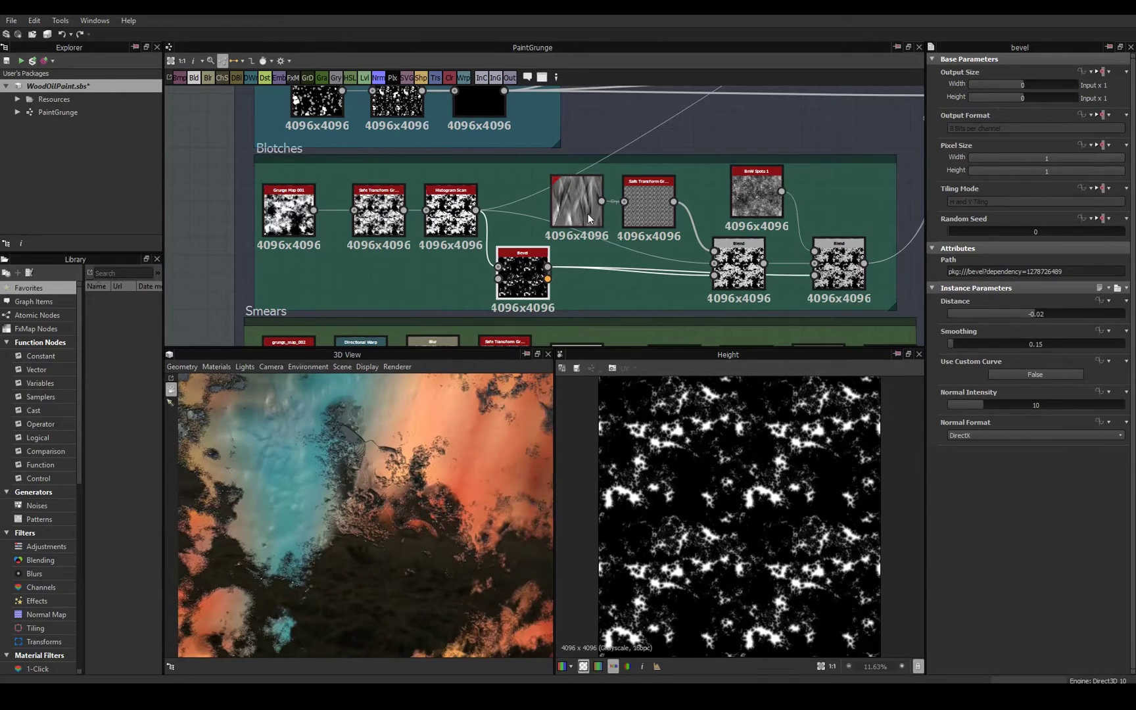
pyautogui.doubleClick(749, 265)
pyautogui.scroll(5, 750, 483)
pyautogui.doubleClick(529, 281)
pyautogui.doubleClick(739, 266)
pyautogui.doubleClick(838, 266)
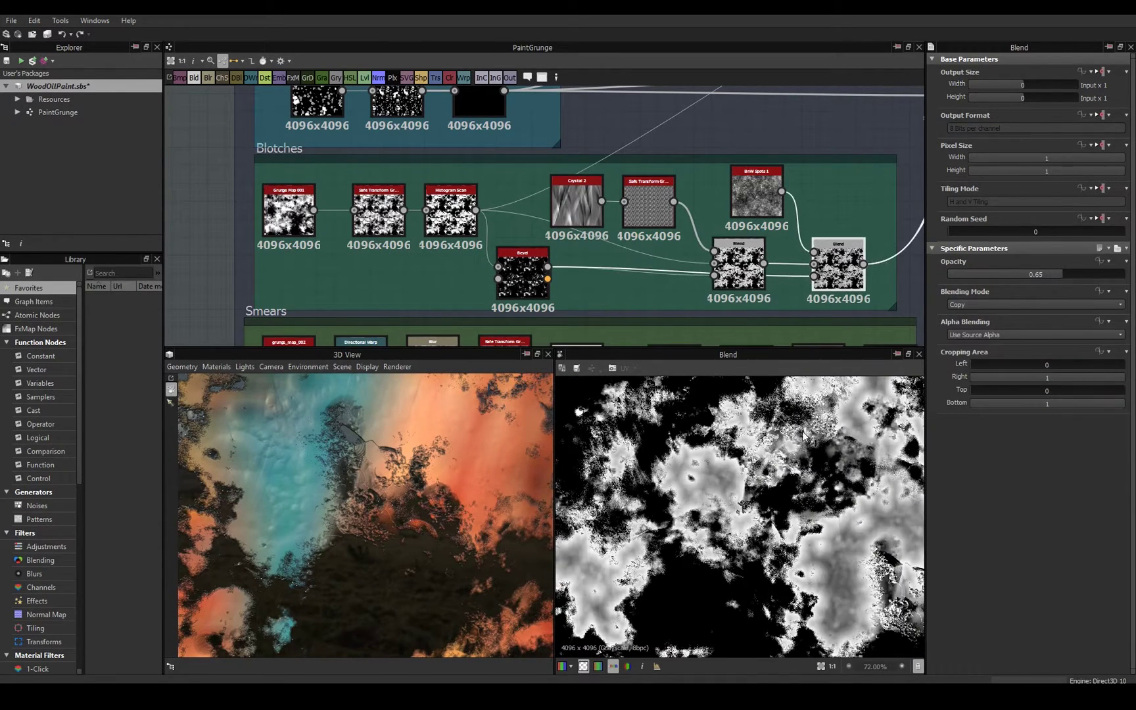
pyautogui.scroll(-3, 784, 266)
pyautogui.scroll(-6, 402, 512)
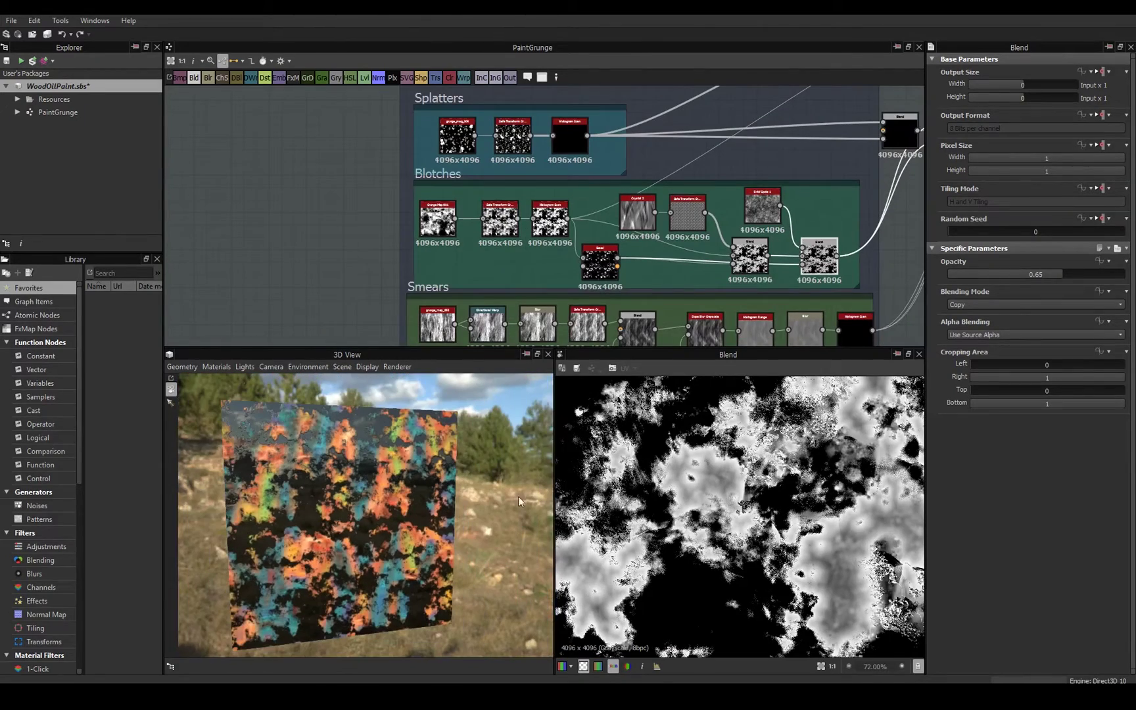
# Examine the final height Blend and the Normal node that feed the graph outputs.
pyautogui.scroll(-4, 631, 447)
pyautogui.moveTo(854, 216); pyautogui.dragTo(666, 247, button='middle')
pyautogui.scroll(-1, 666, 247)
pyautogui.moveTo(718, 277); pyautogui.dragTo(624, 267, button='middle')
pyautogui.scroll(3, 696, 202)
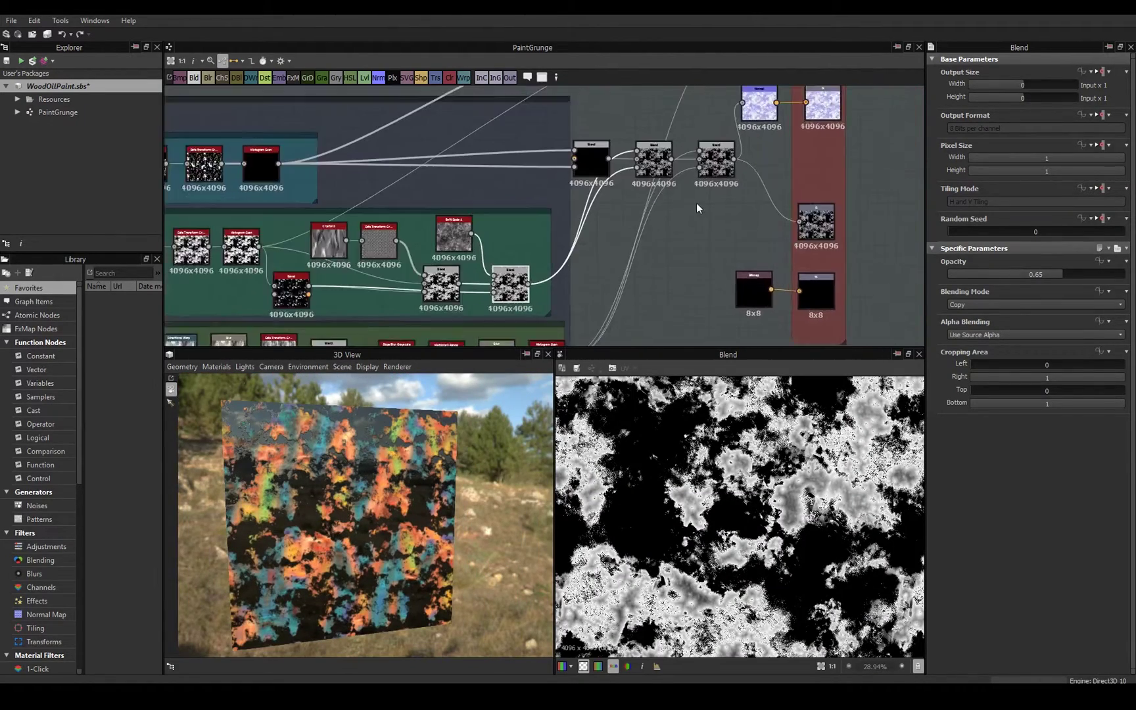
pyautogui.moveTo(597, 179); pyautogui.dragTo(487, 308, button='middle')
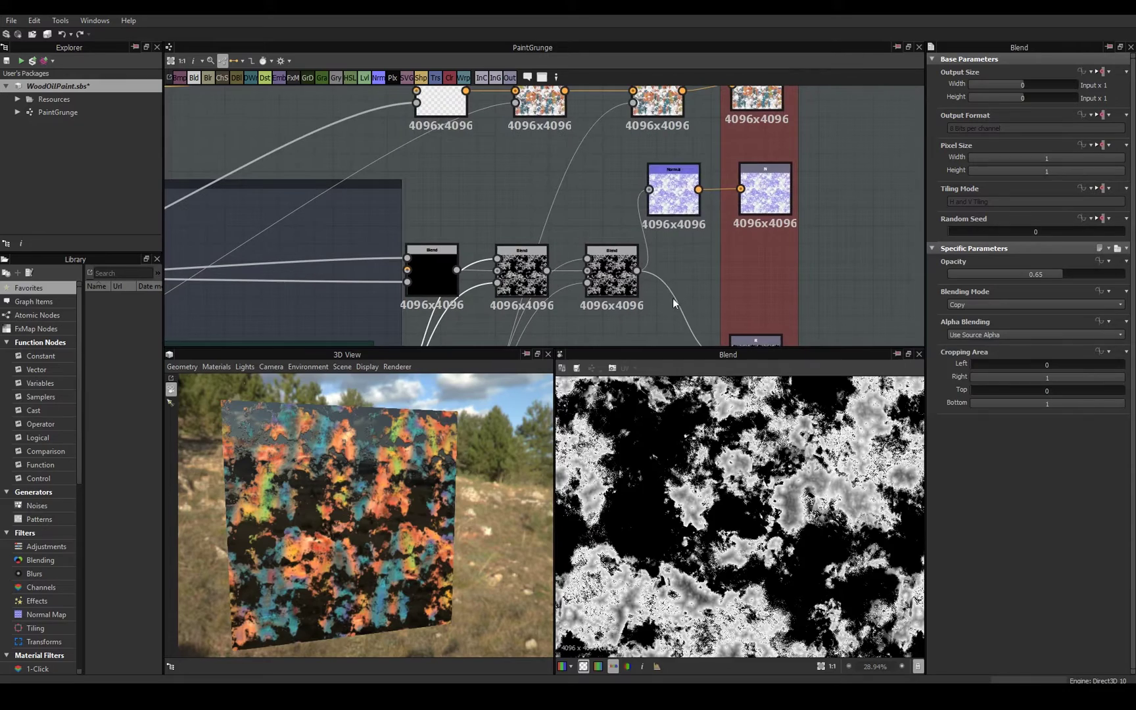
pyautogui.doubleClick(676, 196)
pyautogui.doubleClick(612, 265)
pyautogui.doubleClick(675, 196)
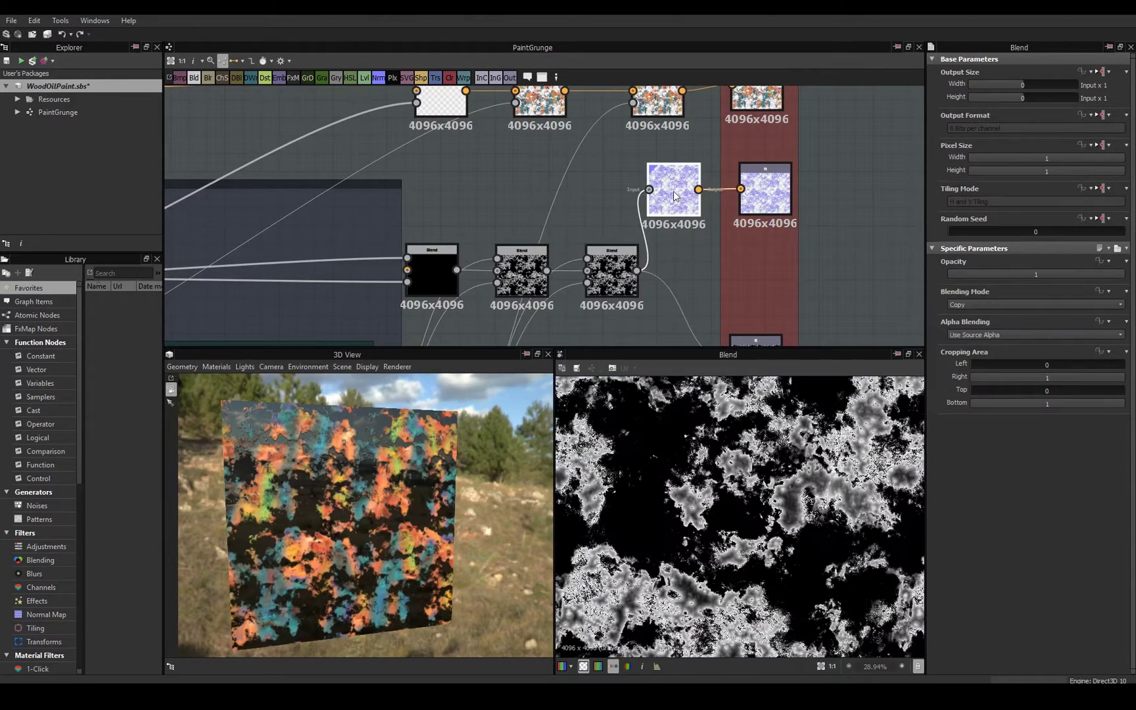
# Preview the grunge_map_002 node at the start of the Smears chain.
pyautogui.scroll(-3, 775, 203)
pyautogui.moveTo(681, 256); pyautogui.dragTo(839, 94, button='middle')
pyautogui.moveTo(411, 305); pyautogui.dragTo(550, 239, button='middle')
pyautogui.scroll(5, 551, 240)
pyautogui.moveTo(449, 275); pyautogui.dragTo(556, 263, button='middle')
pyautogui.doubleClick(361, 208)
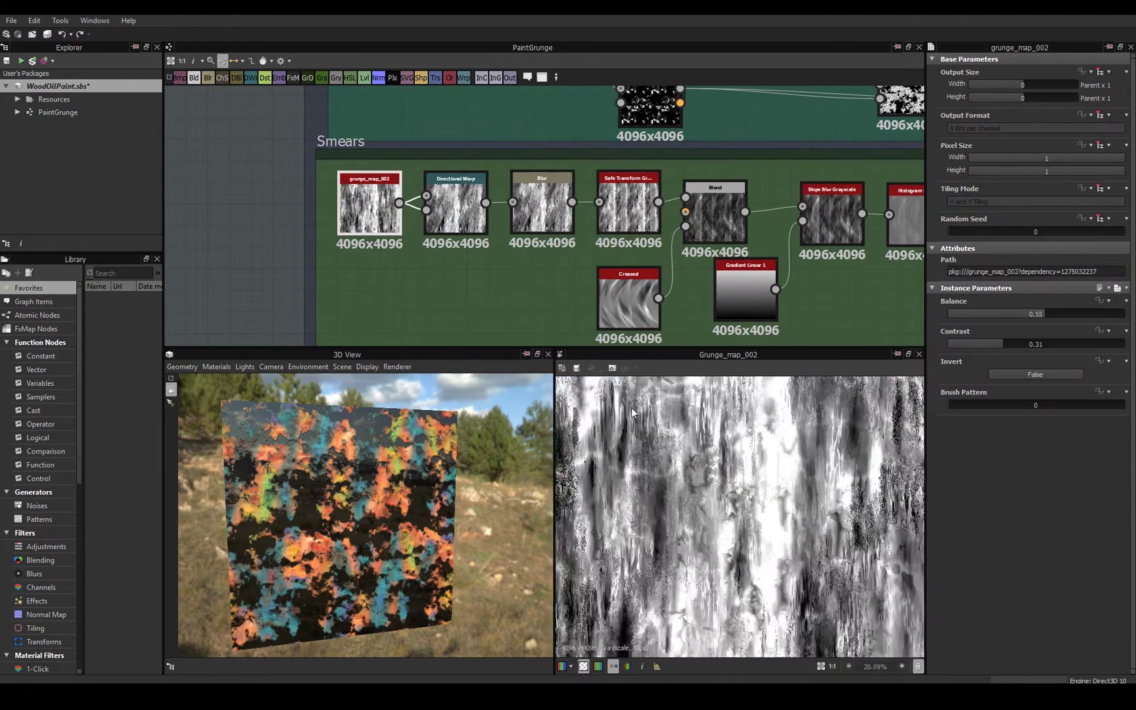
# Lower the Balance of grunge_map_002 to 0.4 and set the Blotches Histogram Scan's Position to 0.
pyautogui.moveTo(1038, 316); pyautogui.dragTo(1018, 315)
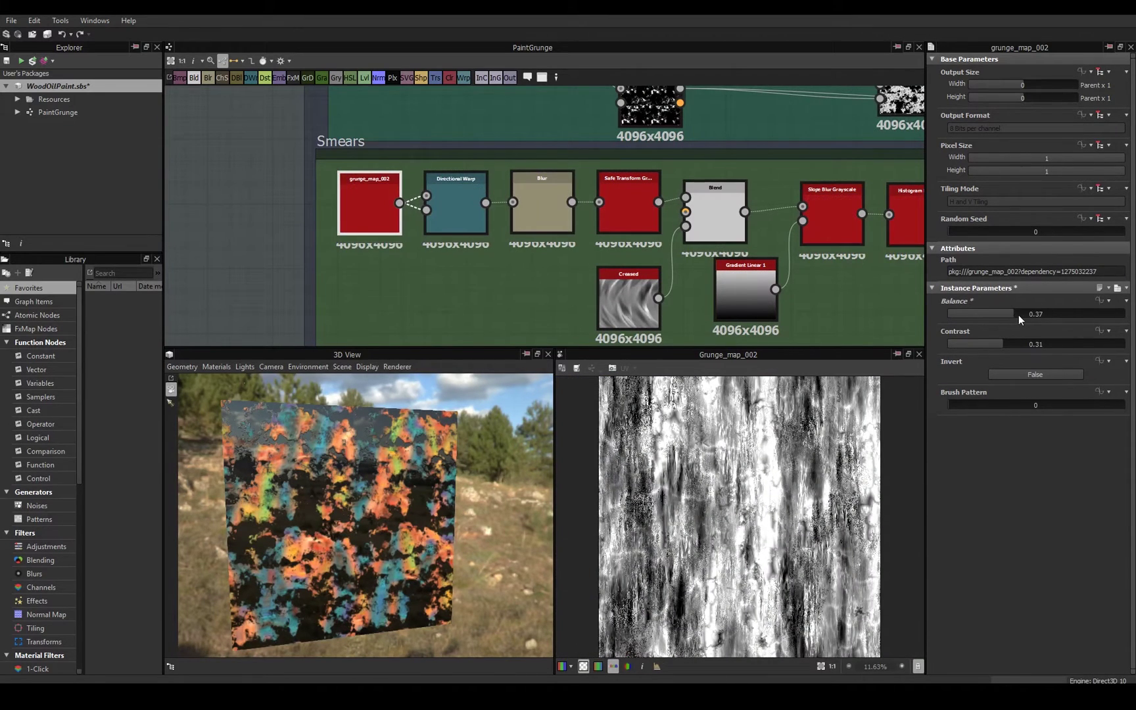
pyautogui.moveTo(790, 129); pyautogui.dragTo(719, 166, button='middle')
pyautogui.scroll(-2, 720, 167)
pyautogui.doubleClick(522, 144)
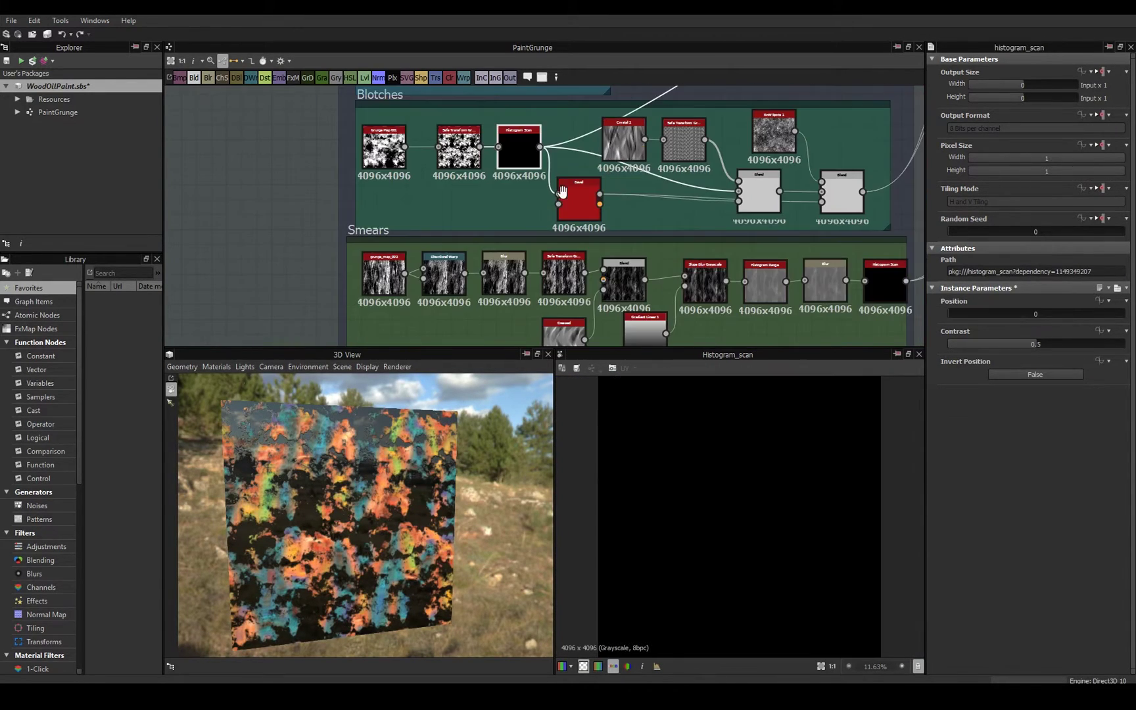
pyautogui.moveTo(551, 234); pyautogui.dragTo(570, 154, button='middle')
pyautogui.scroll(2, 565, 183)
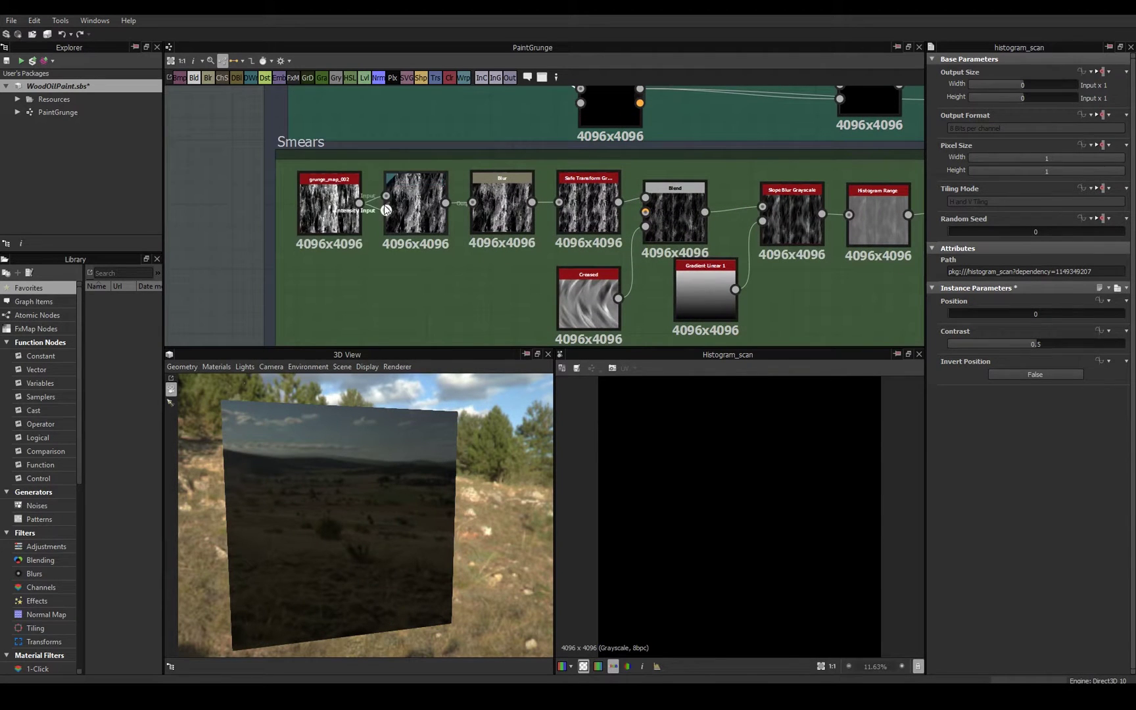
# Rotate the Directional Warp's Warp Angle to 663 degrees and try grunge_map_002 with Balance 0.28 and Contrast 0.11.
pyautogui.doubleClick(332, 188)
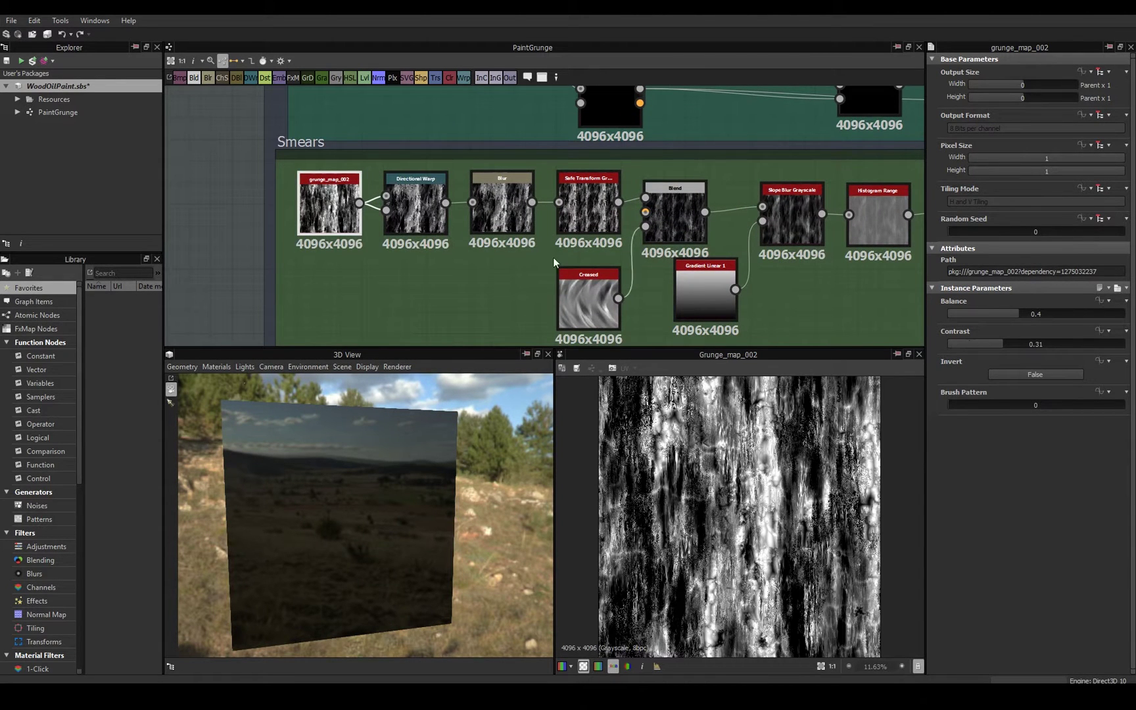
pyautogui.scroll(4, 720, 457)
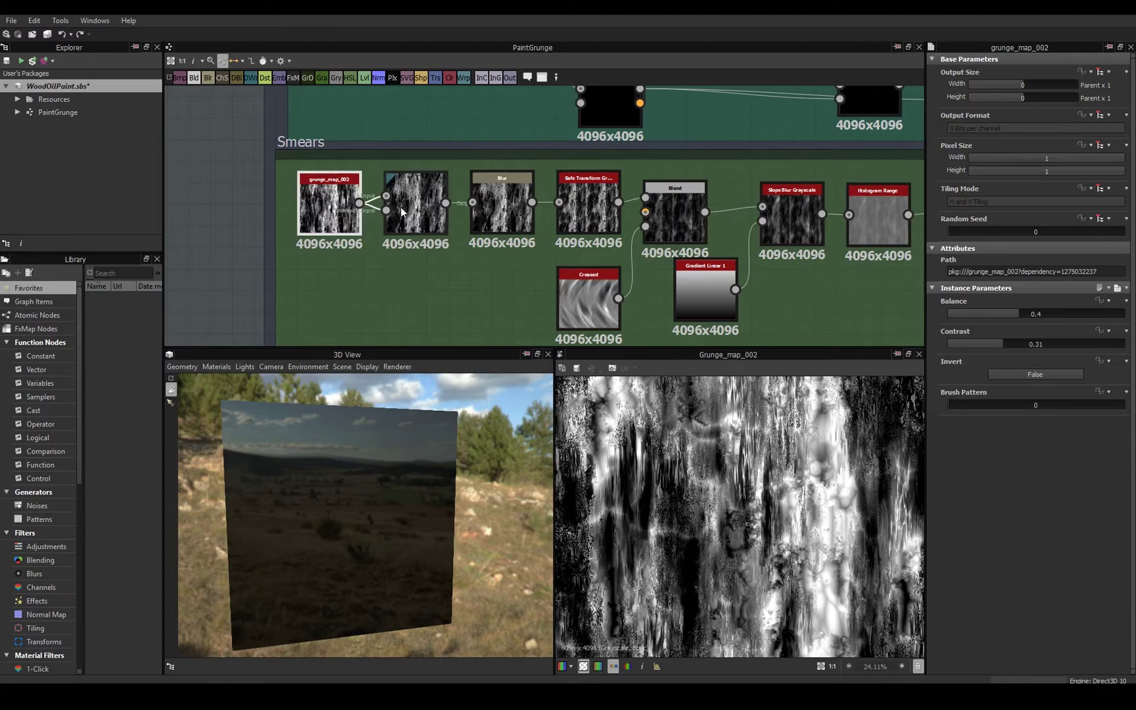
pyautogui.doubleClick(402, 212)
pyautogui.moveTo(969, 315); pyautogui.dragTo(898, 337)
pyautogui.doubleClick(329, 204)
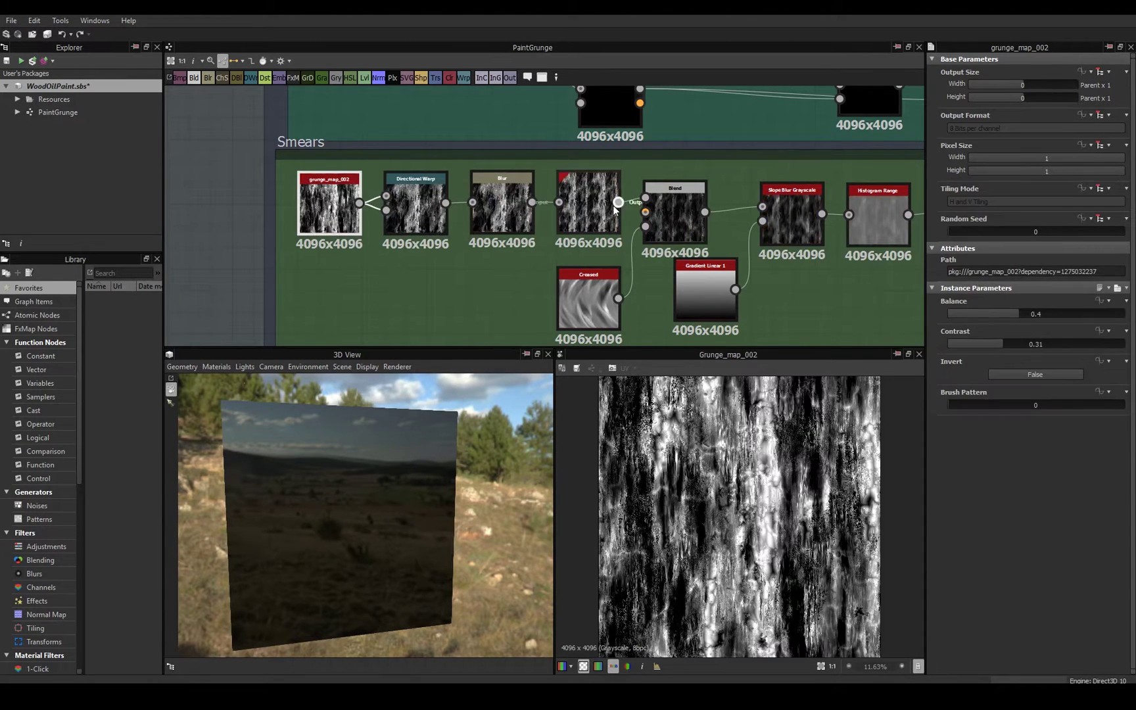
pyautogui.moveTo(993, 343); pyautogui.dragTo(986, 314)
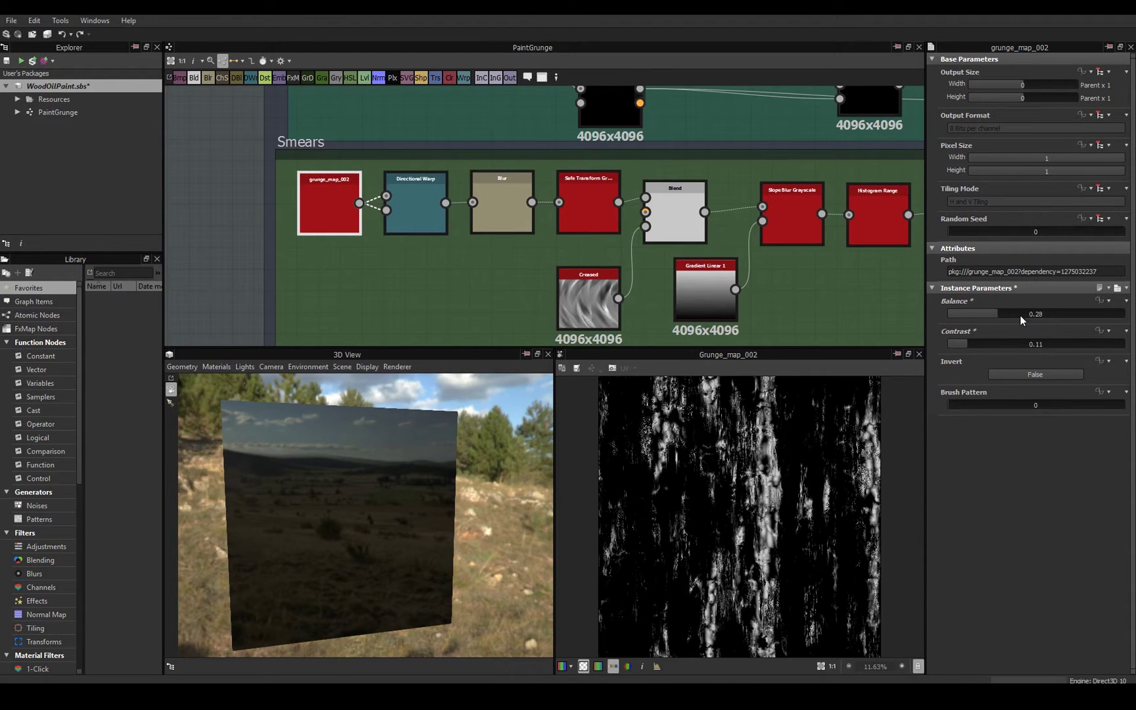
# Preview the Directional Warp, Blur and Safe Transform Grayscale nodes of the Smears chain, comparing each with its neighbour.
pyautogui.click(520, 202)
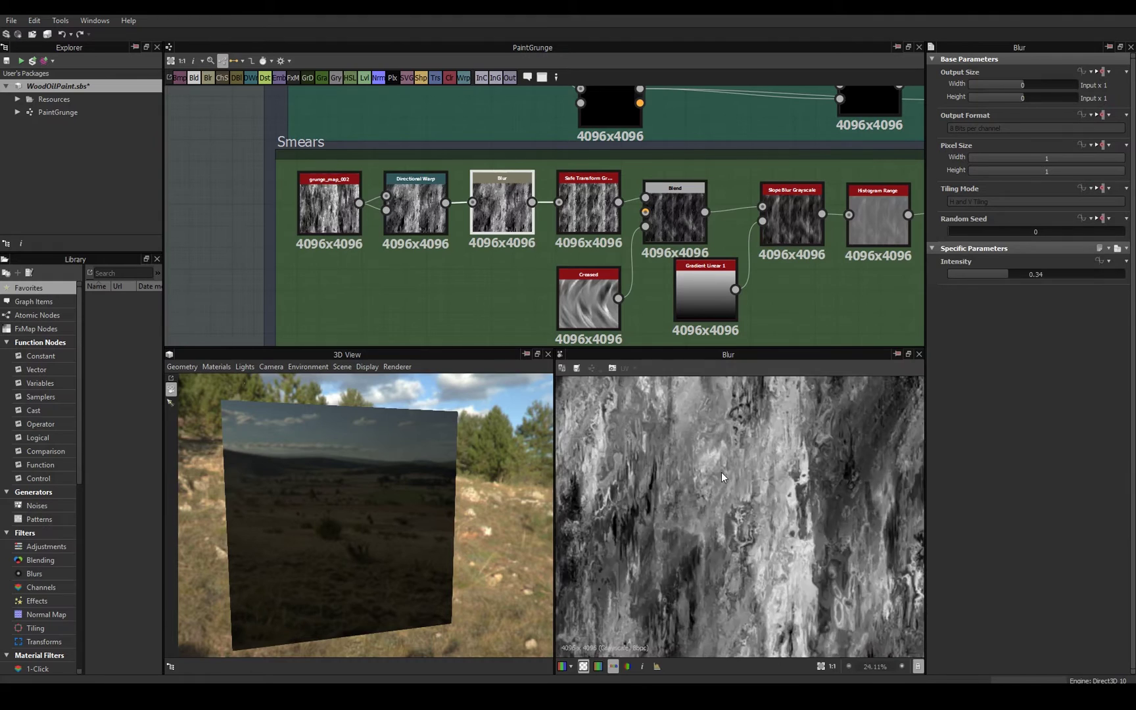
pyautogui.click(416, 205)
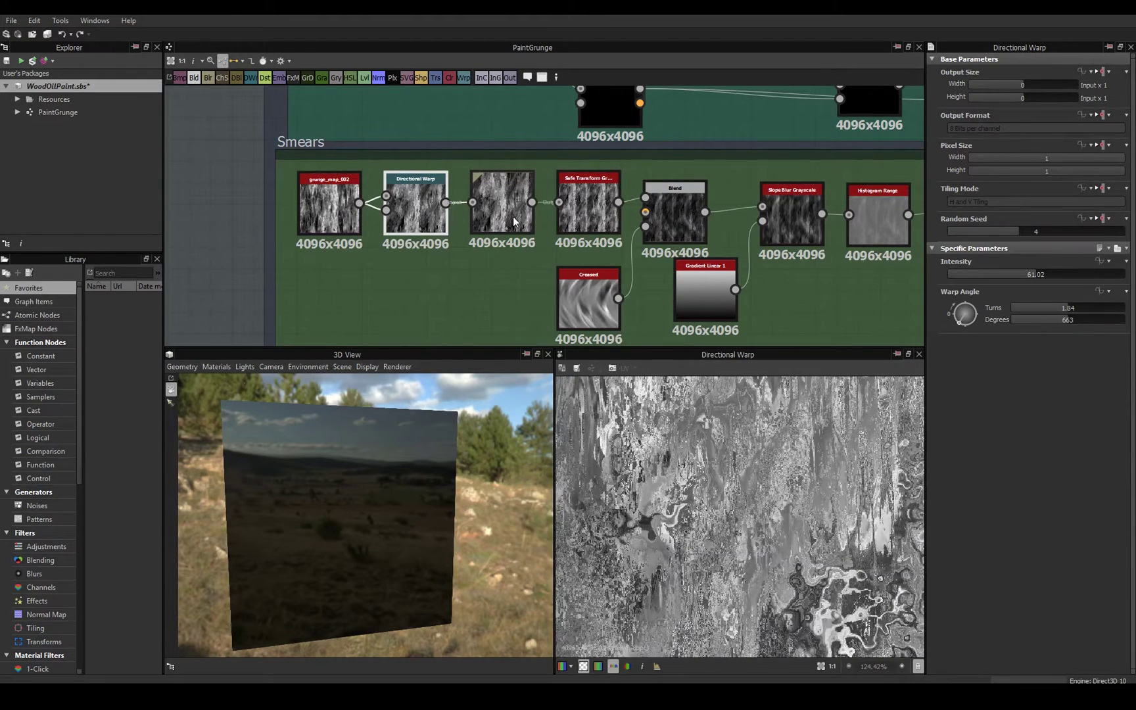
pyautogui.click(514, 222)
pyautogui.click(588, 204)
pyautogui.click(510, 210)
pyautogui.click(602, 201)
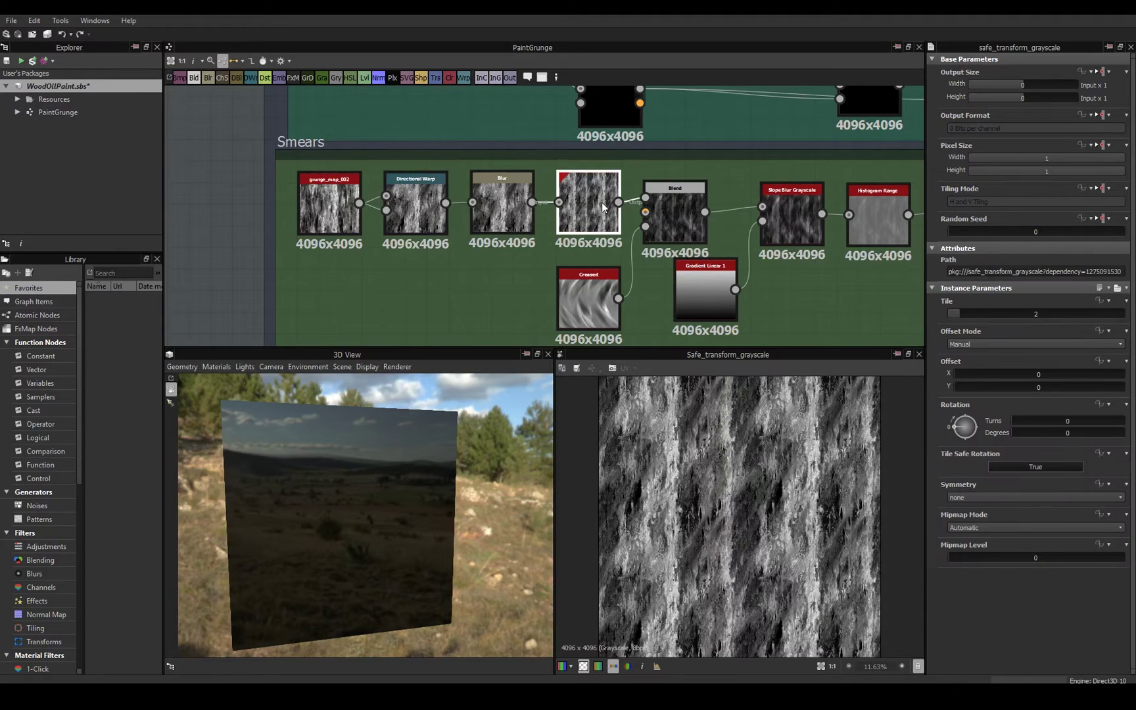
# Examine the Creased node and the Blend it feeds, comparing the Blend with the Slope Blur Grayscale up close.
pyautogui.click(677, 217)
pyautogui.doubleClick(599, 301)
pyautogui.doubleClick(690, 214)
pyautogui.moveTo(847, 249); pyautogui.dragTo(704, 225, button='middle')
pyautogui.doubleClick(660, 210)
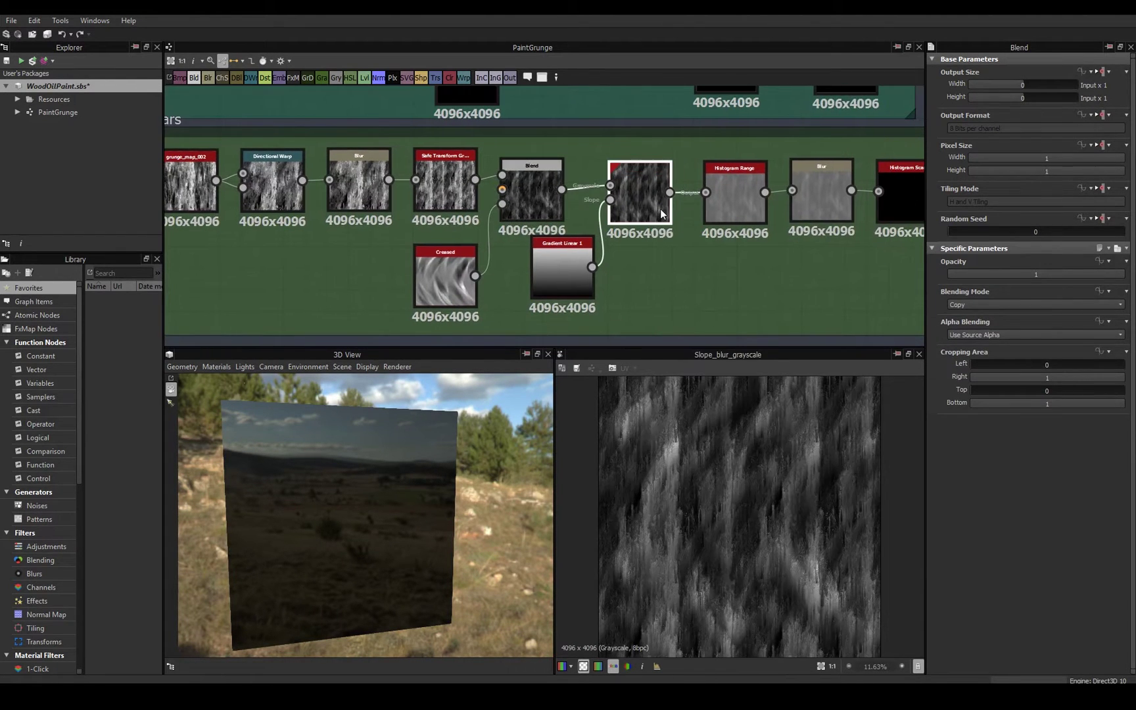
pyautogui.scroll(3, 730, 450)
pyautogui.doubleClick(543, 201)
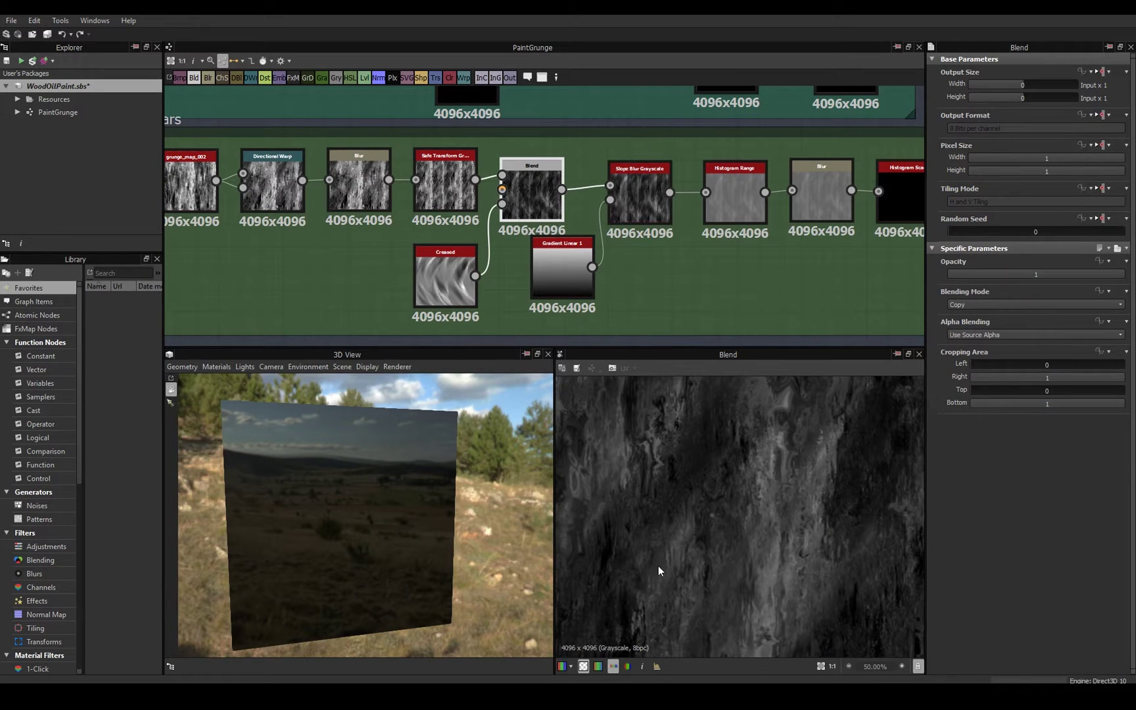
pyautogui.click(664, 241)
pyautogui.scroll(-1, 657, 217)
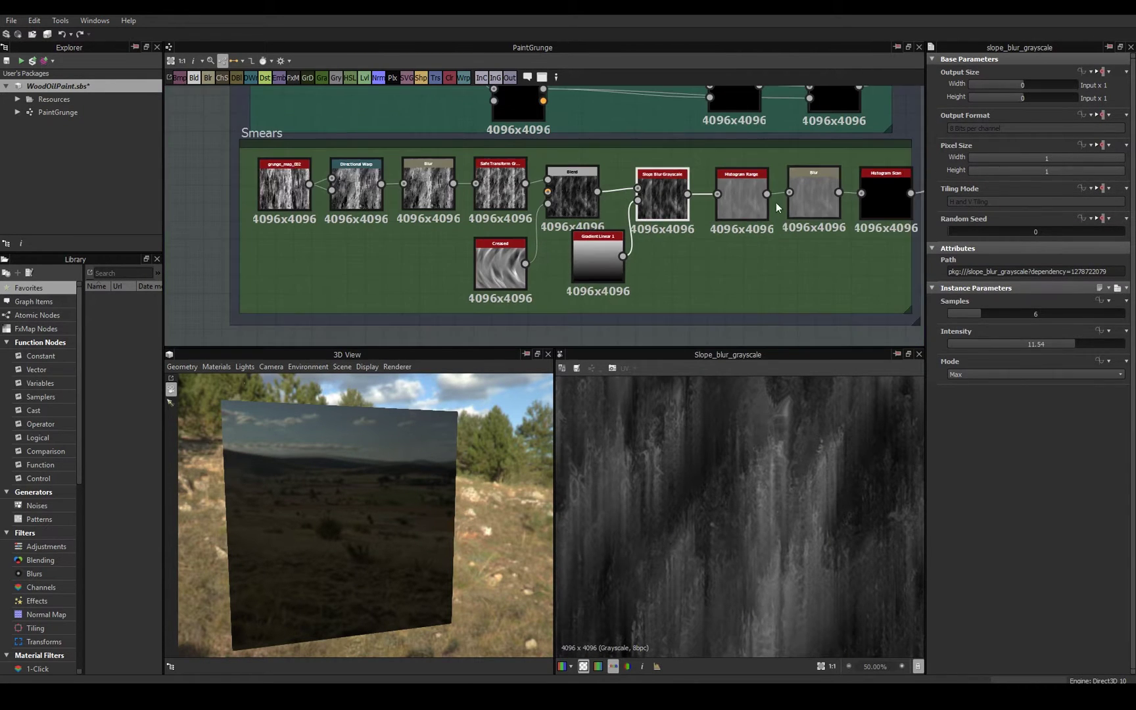
# Set the Smears Histogram Scan to Position 0.56 and Contrast 0.72, and inspect the smeared paint on the 3D plane.
pyautogui.moveTo(715, 196); pyautogui.dragTo(647, 213, button='middle')
pyautogui.click(672, 205)
pyautogui.click(814, 212)
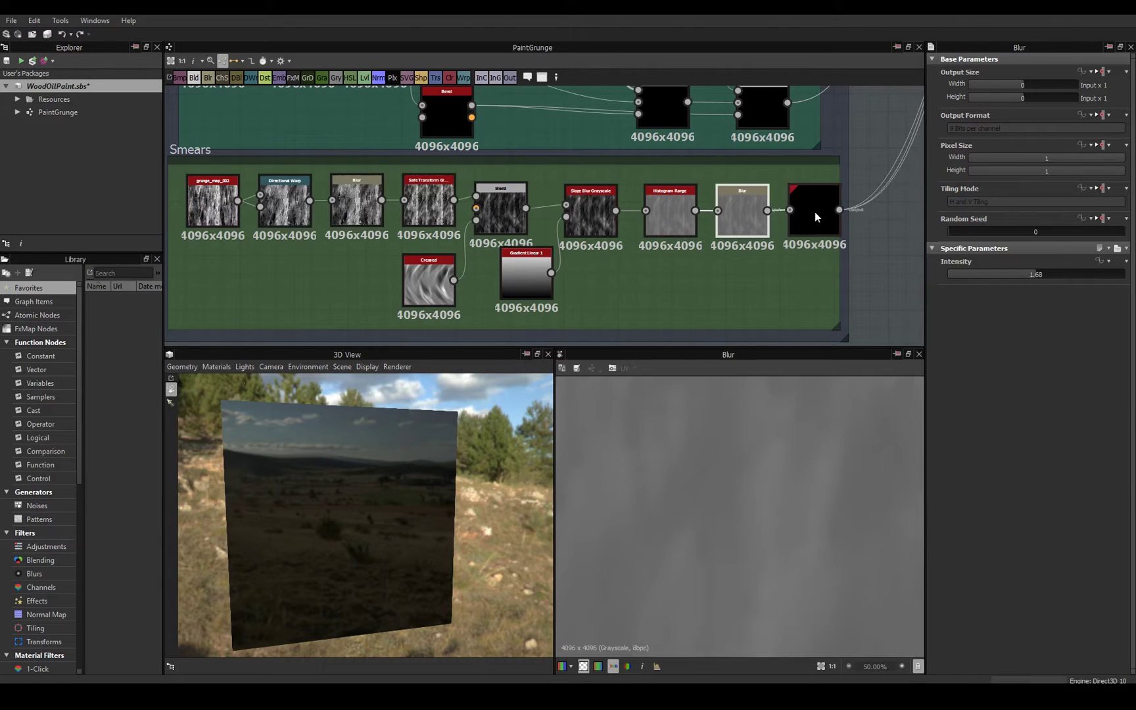
pyautogui.moveTo(973, 315); pyautogui.dragTo(1048, 312)
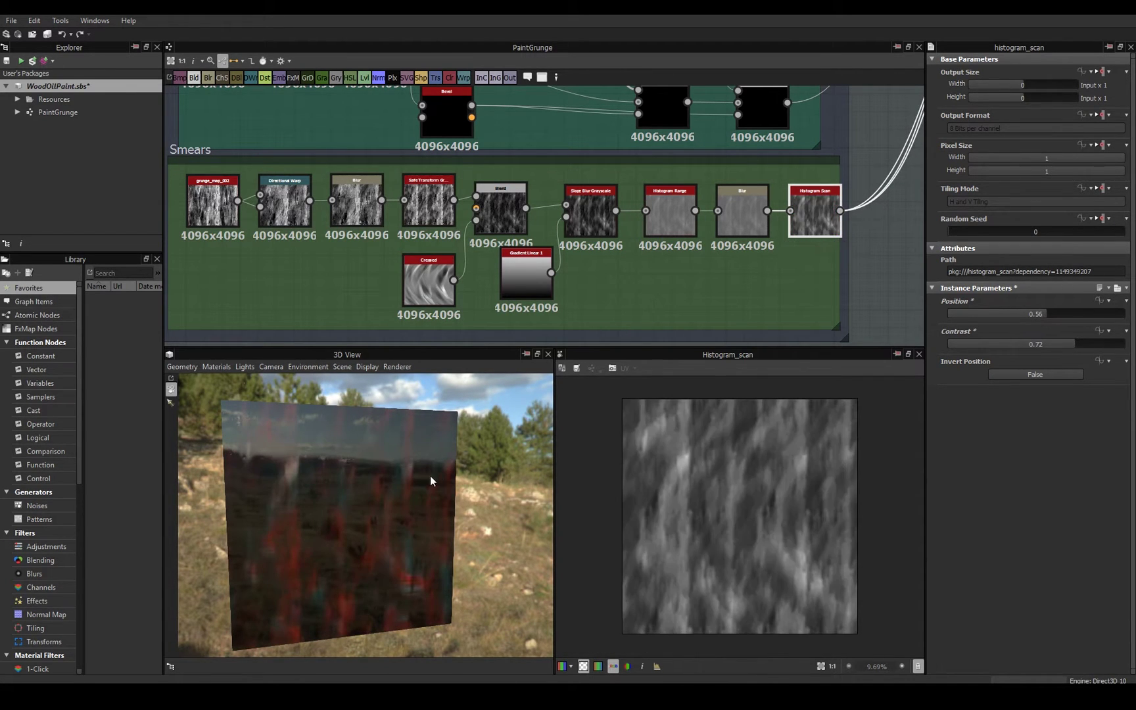
pyautogui.scroll(3, 429, 479)
pyautogui.moveTo(420, 470)
pyautogui.mouseDown()
pyautogui.moveTo(435, 447)
pyautogui.moveTo(383, 501)
pyautogui.moveTo(427, 477)
pyautogui.mouseUp()
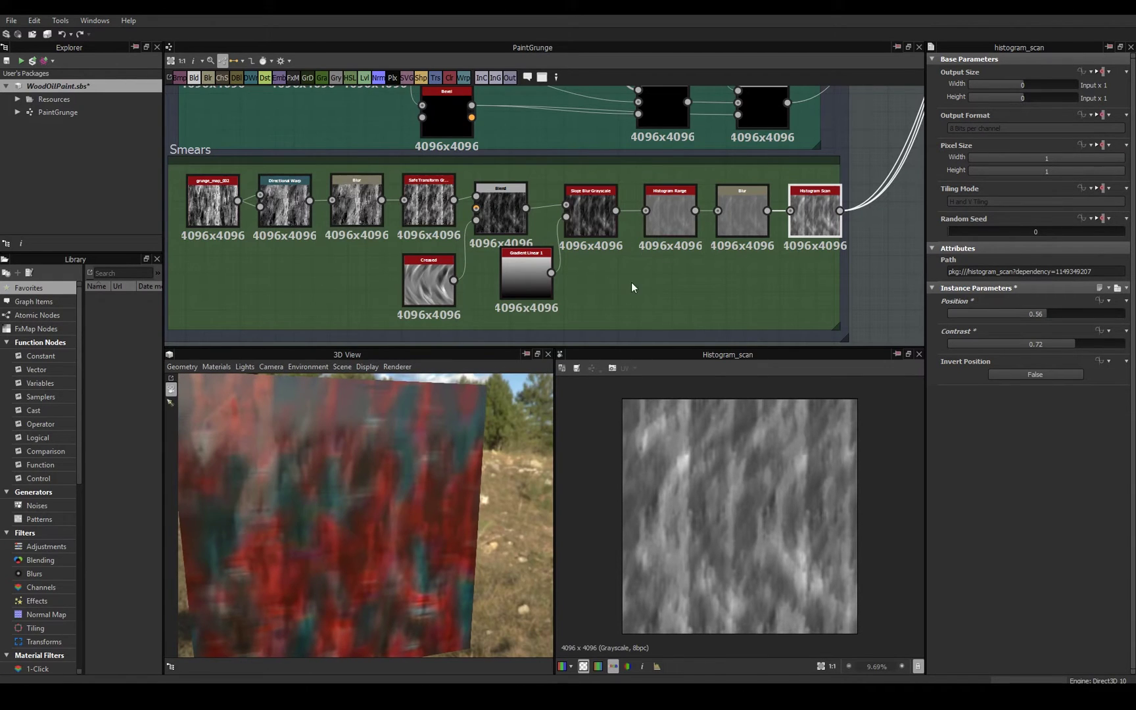
# Look over the colour Blend nodes fed by the shape masks, and set the Smears Histogram Scan's Position to 0.
pyautogui.scroll(-6, 741, 216)
pyautogui.moveTo(699, 129); pyautogui.dragTo(649, 203, button='middle')
pyautogui.scroll(3, 657, 164)
pyautogui.moveTo(657, 160); pyautogui.dragTo(627, 203, button='middle')
pyautogui.scroll(1, 631, 200)
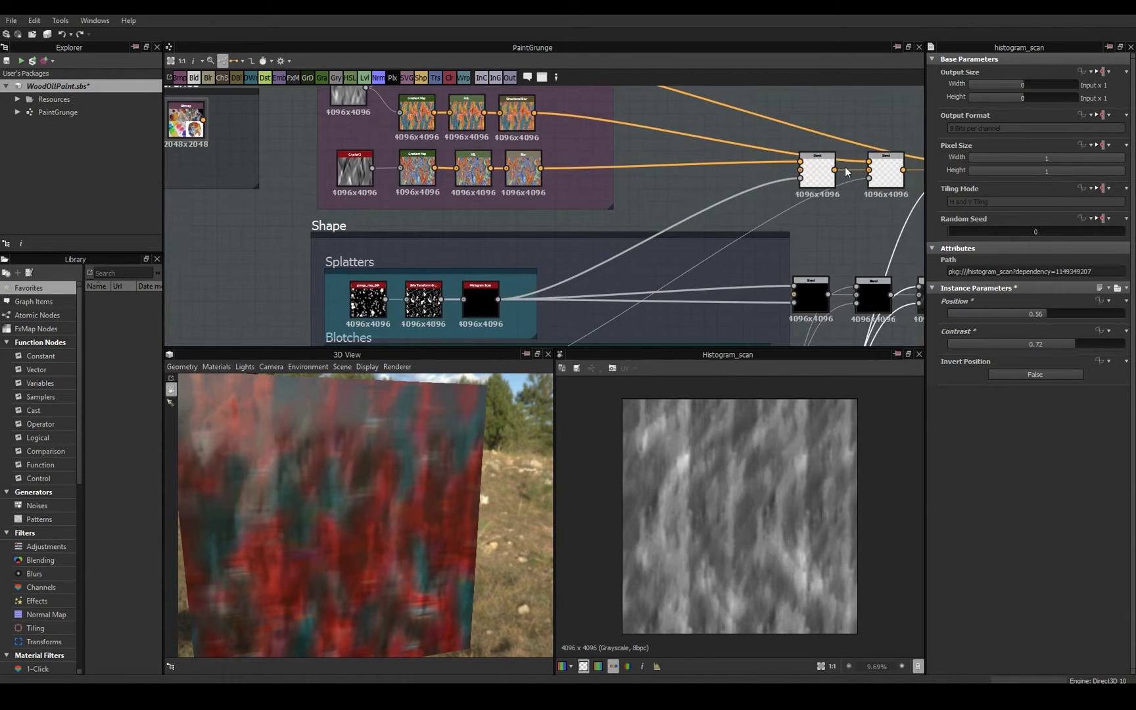
pyautogui.scroll(-1, 845, 170)
pyautogui.moveTo(845, 170); pyautogui.dragTo(821, 97, button='middle')
pyautogui.moveTo(898, 329); pyautogui.dragTo(891, 208, button='middle')
pyautogui.moveTo(998, 315); pyautogui.dragTo(882, 318)
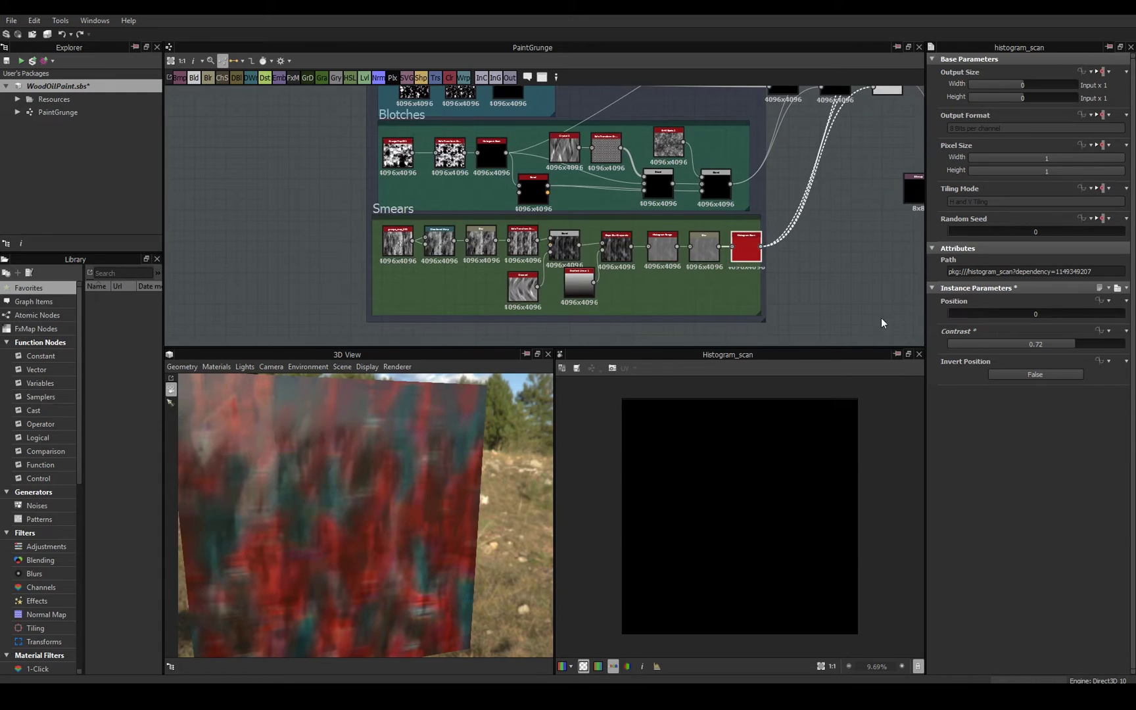
# Set the Splatters Histogram Scan's Position to 0.67 and inspect the coloured splatters up close on the 3D plane.
pyautogui.moveTo(719, 142); pyautogui.dragTo(716, 192, button='middle')
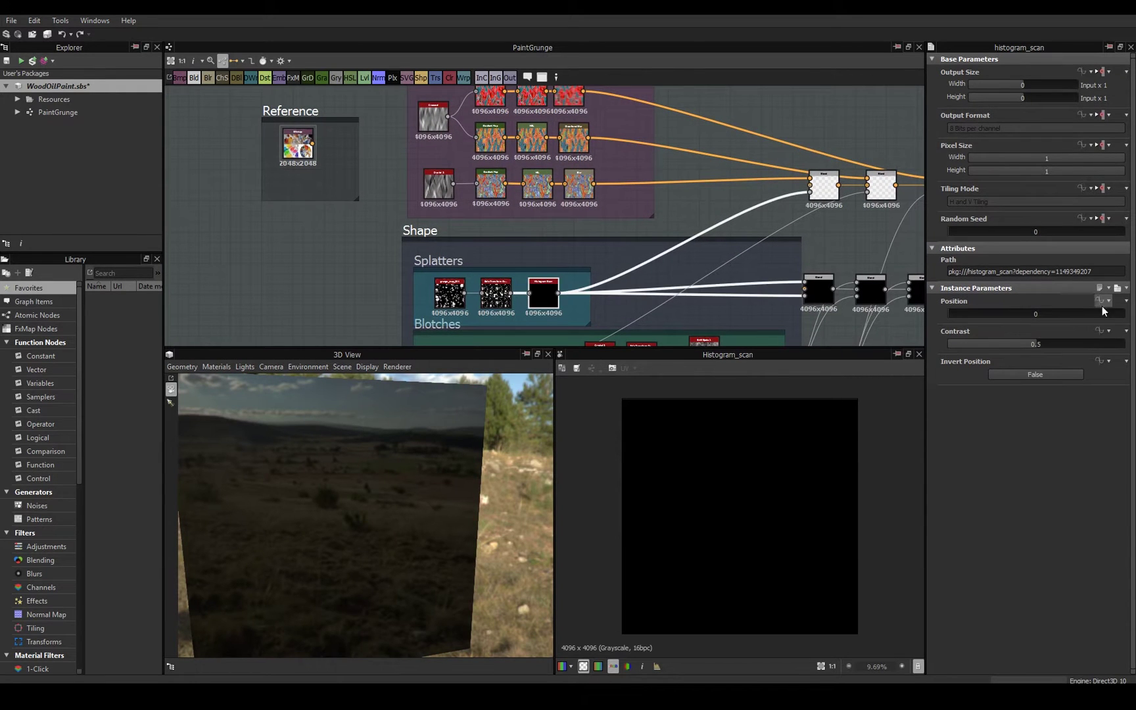
pyautogui.moveTo(1102, 313); pyautogui.dragTo(1065, 316)
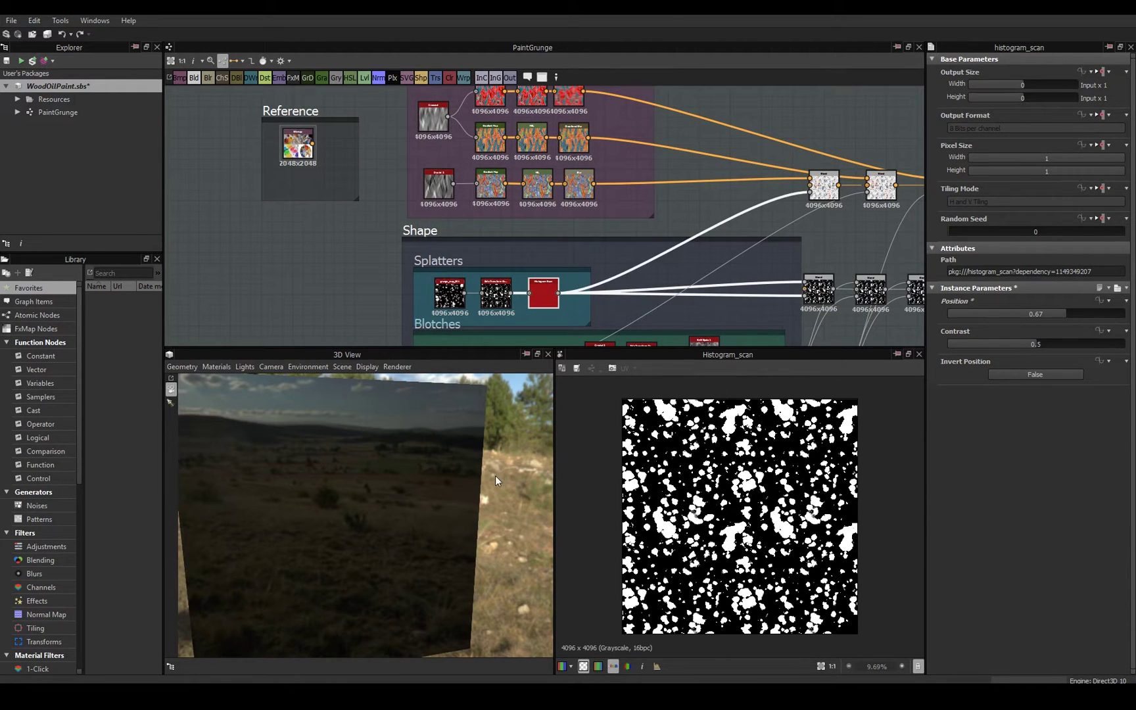
pyautogui.moveTo(474, 482); pyautogui.dragTo(487, 468)
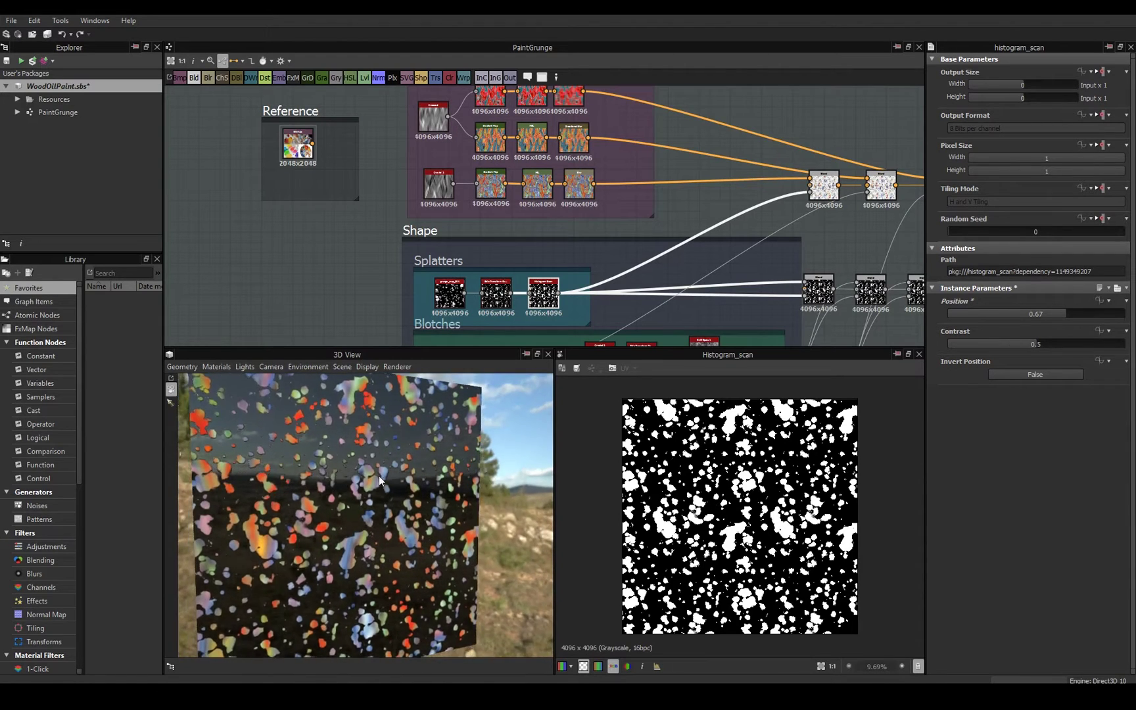
pyautogui.scroll(3, 379, 473)
pyautogui.moveTo(378, 463); pyautogui.dragTo(403, 451)
pyautogui.scroll(-3, 403, 450)
pyautogui.scroll(5, 581, 243)
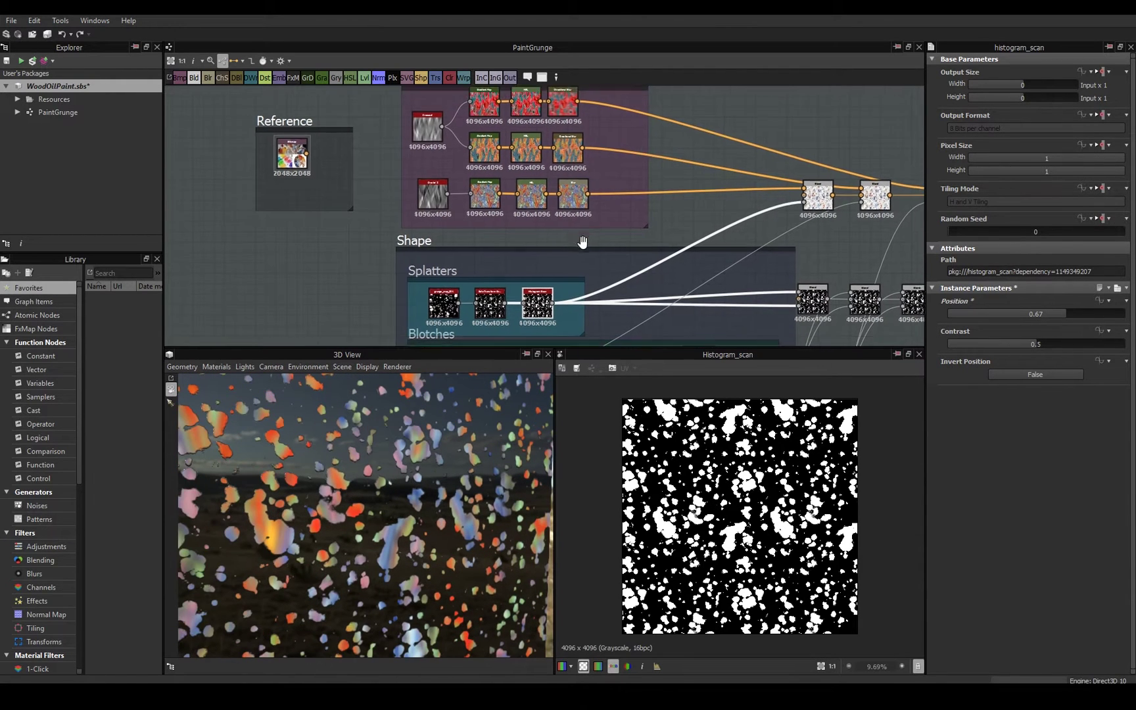
# Preview the Crystal 2 node and the Gradient Map that colours it.
pyautogui.scroll(2, 424, 225)
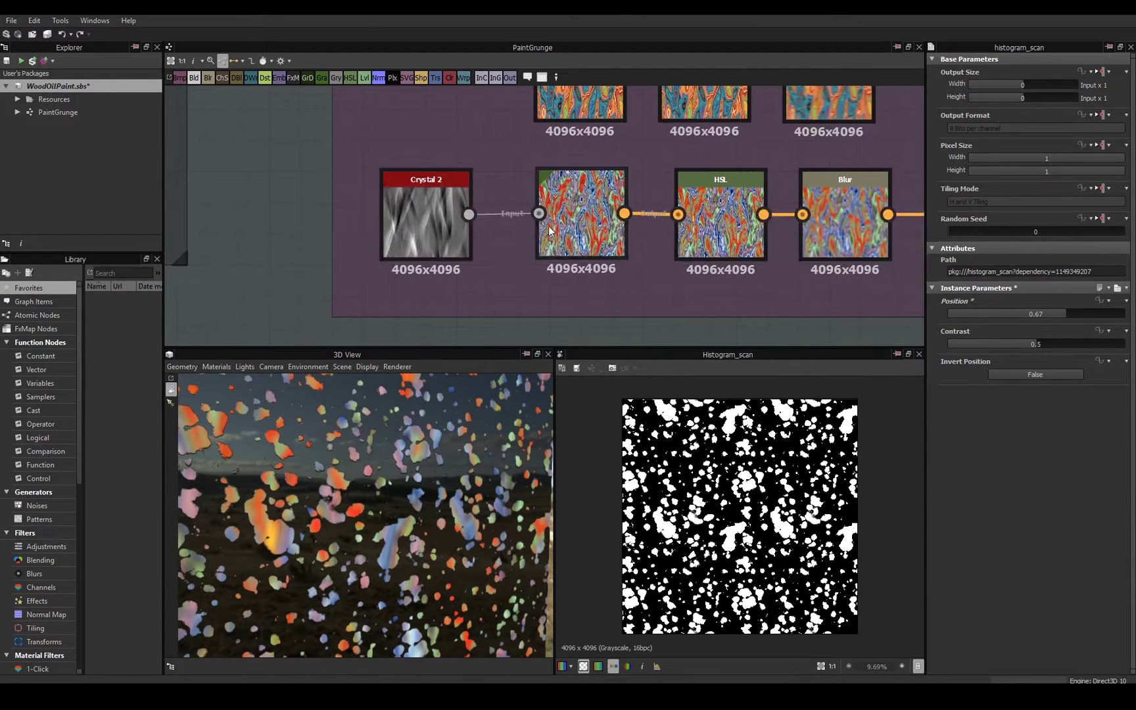
pyautogui.click(428, 225)
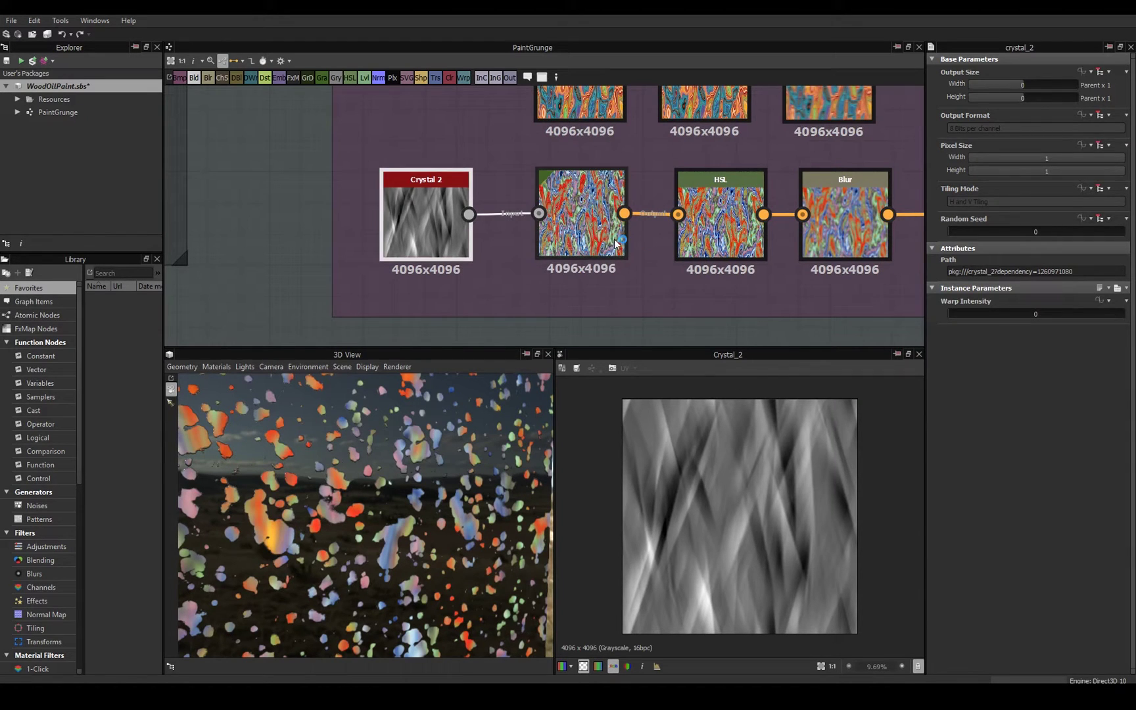
pyautogui.doubleClick(582, 222)
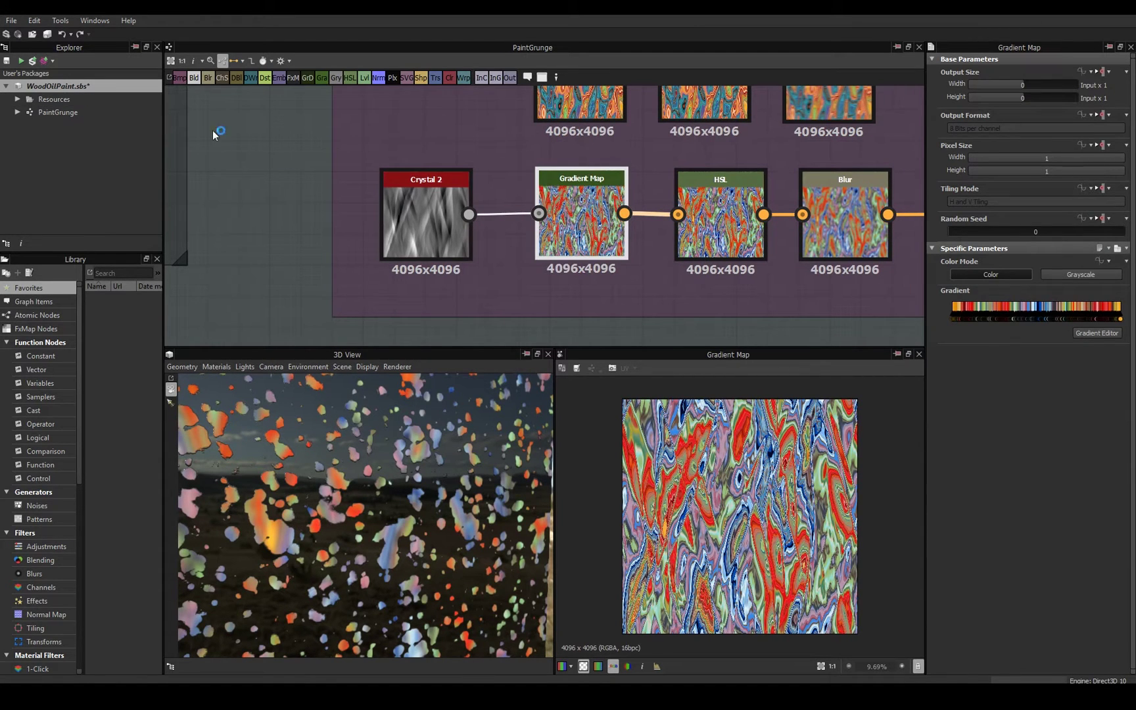
# Examine the painter's palette photo in the Paint_References bitmap up close and compare it with the Crystal 2 Gradient Map.
pyautogui.scroll(-3, 216, 172)
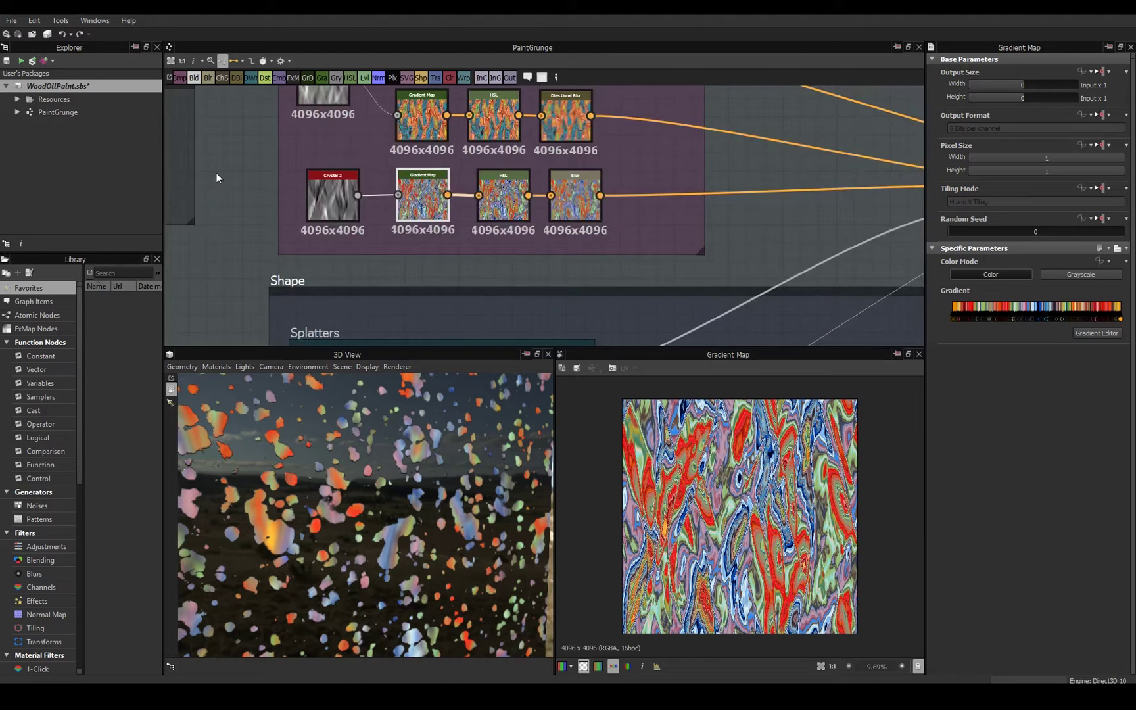
pyautogui.moveTo(216, 173); pyautogui.dragTo(406, 203, button='middle')
pyautogui.click(283, 182)
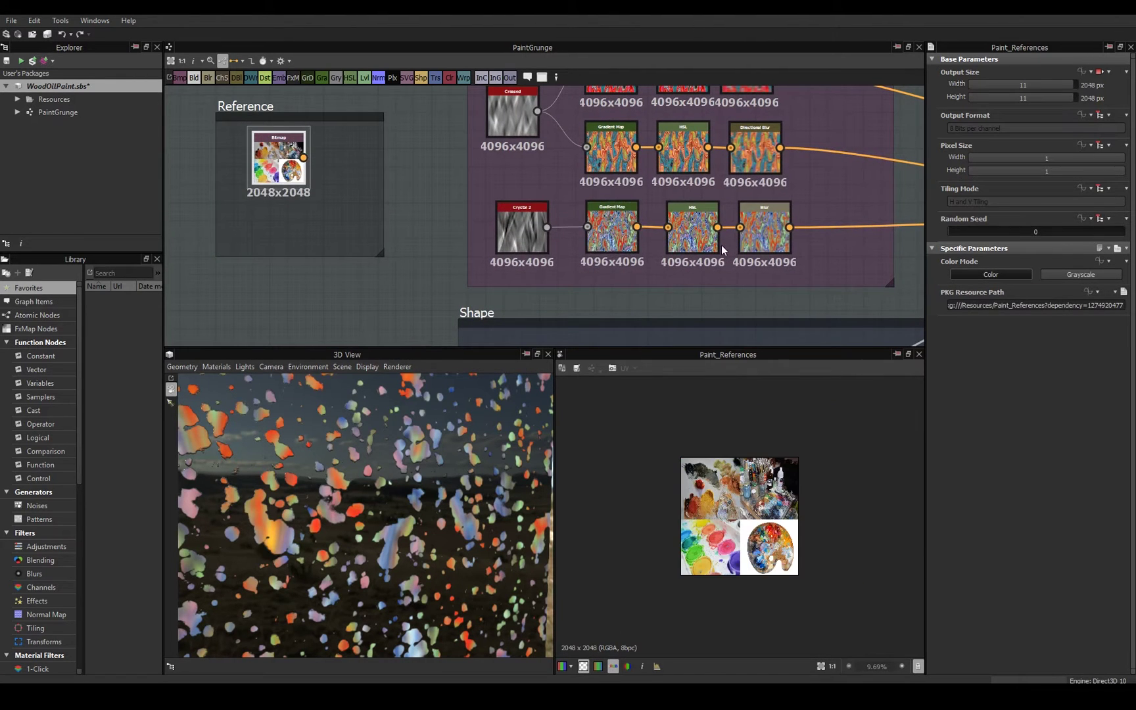
pyautogui.moveTo(284, 182); pyautogui.dragTo(222, 173, button='middle')
pyautogui.scroll(3, 774, 539)
pyautogui.scroll(3, 774, 539)
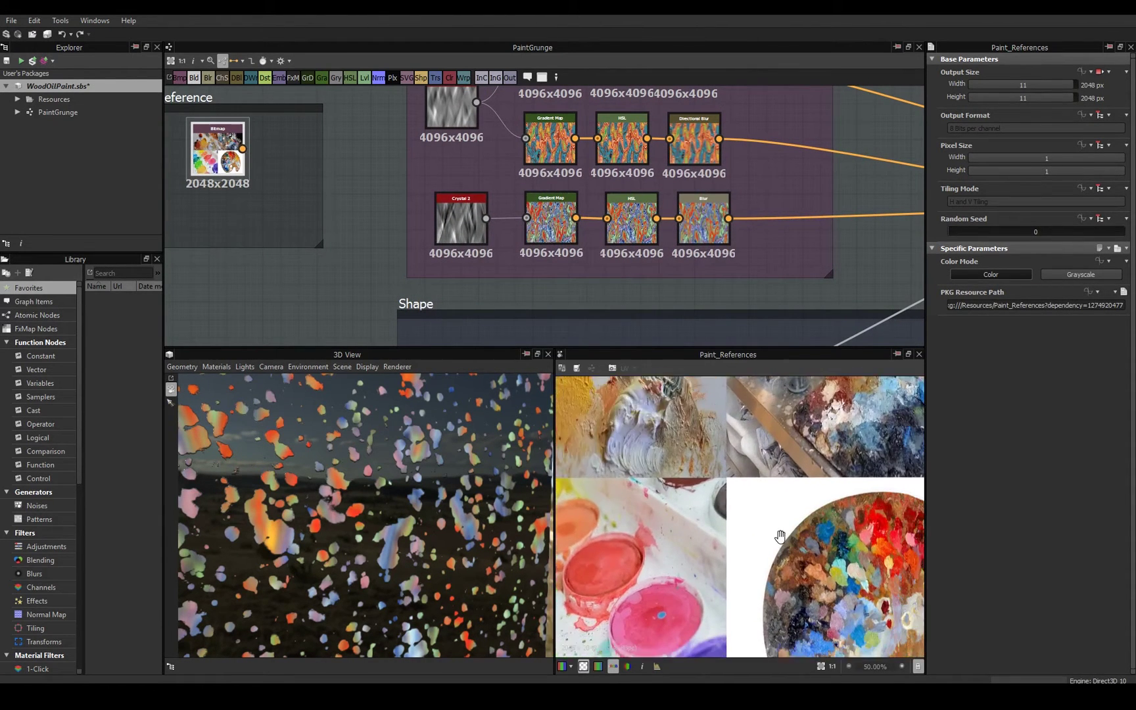
pyautogui.moveTo(752, 540); pyautogui.dragTo(651, 452, button='middle')
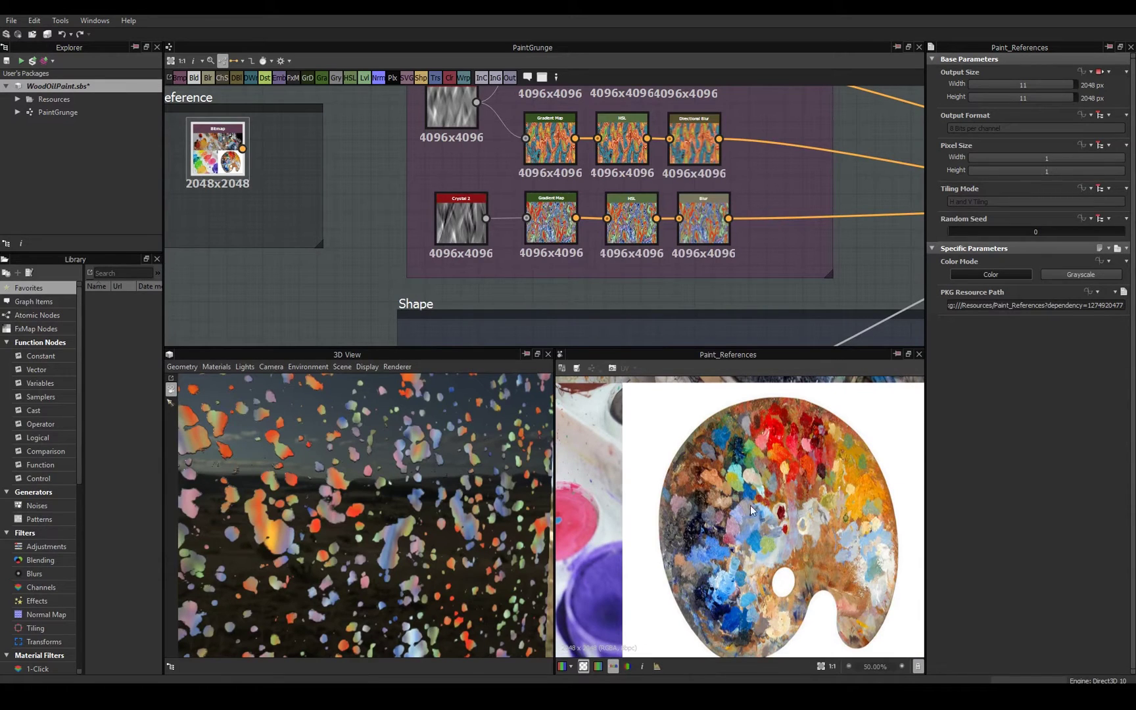
pyautogui.click(562, 237)
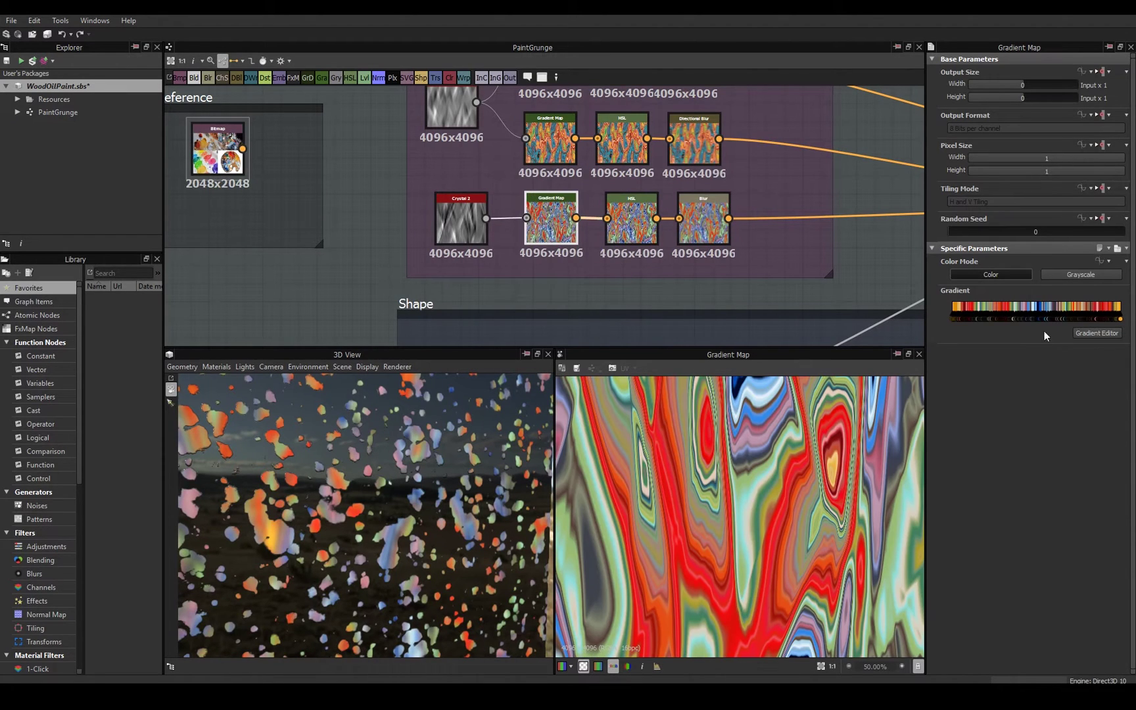
# Clear the Crystal 2 Gradient Map's gradient and pick a new one across the colours of the palette photo.
pyautogui.doubleClick(214, 162)
pyautogui.click(551, 217)
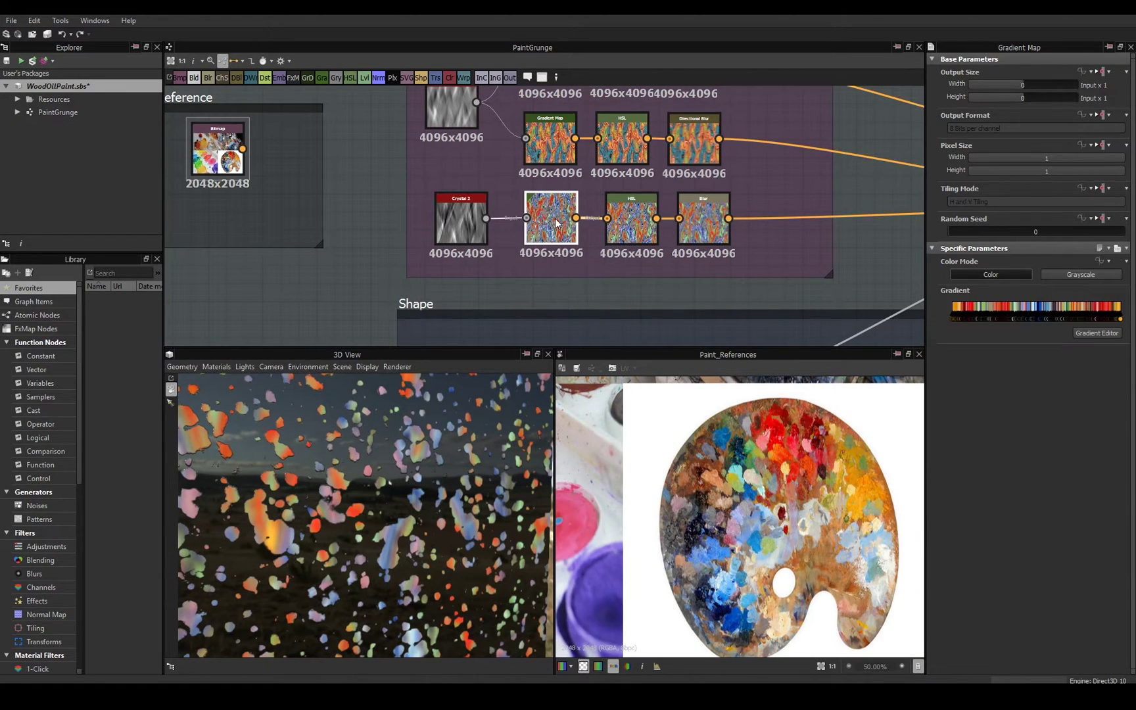
pyautogui.click(1110, 333)
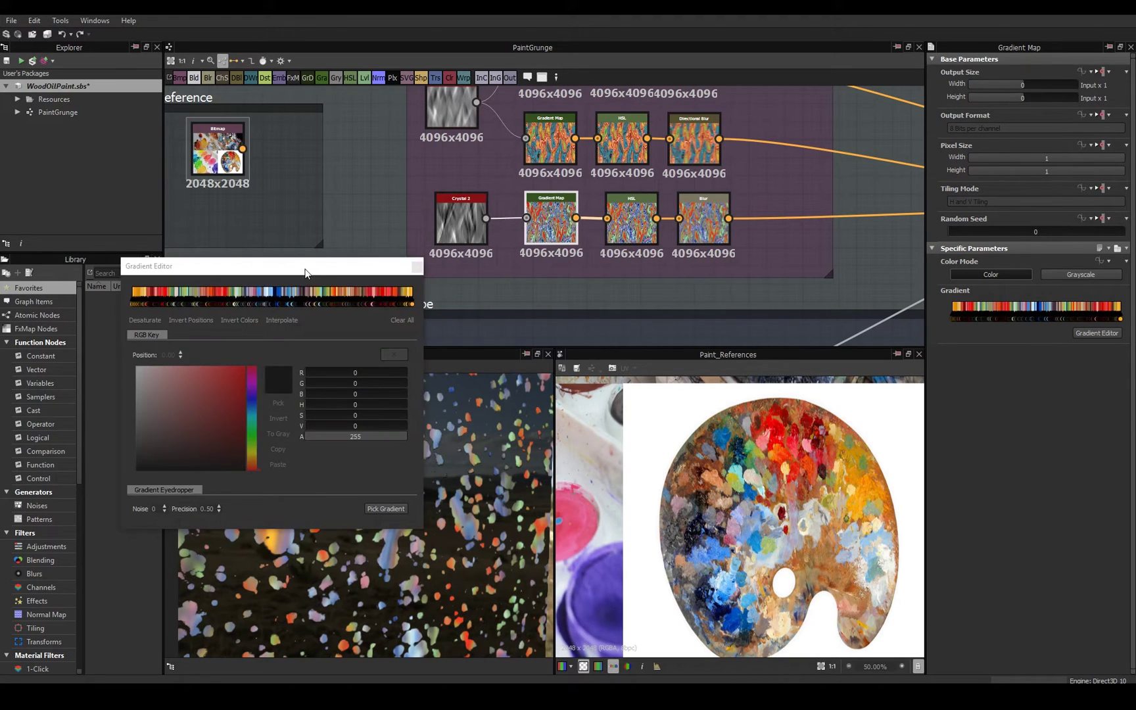
pyautogui.moveTo(304, 273); pyautogui.dragTo(418, 243)
pyautogui.click(504, 292)
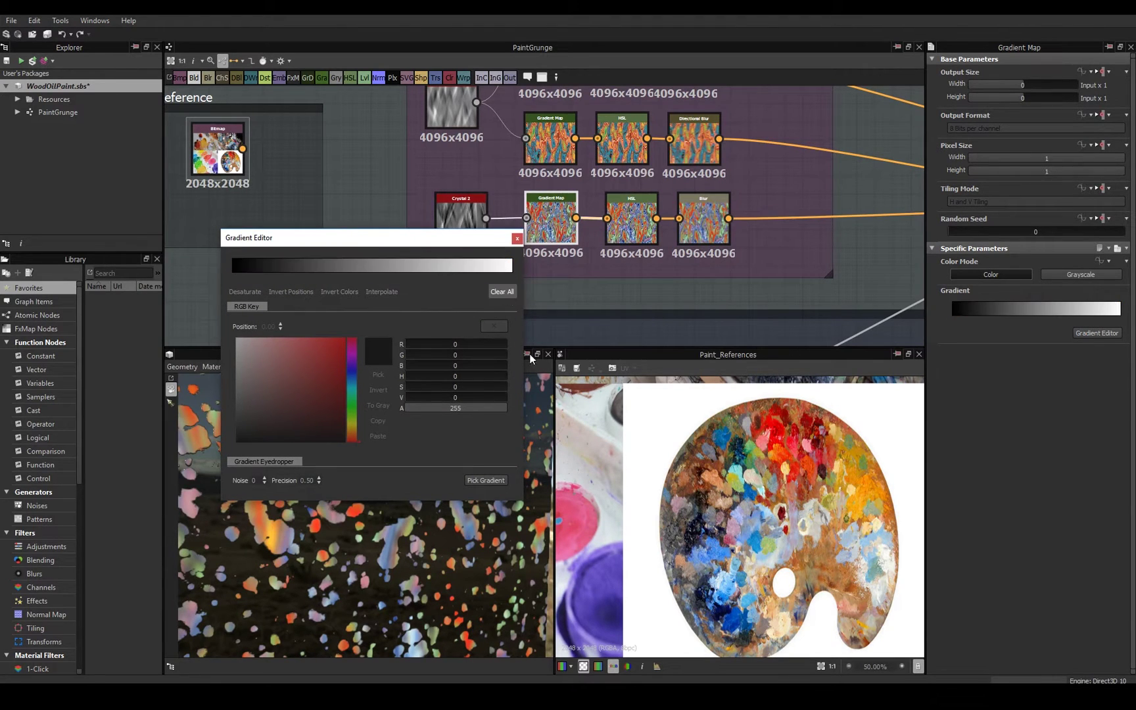
pyautogui.click(486, 480)
pyautogui.moveTo(739, 607)
pyautogui.mouseDown()
pyautogui.moveTo(733, 468)
pyautogui.moveTo(831, 448)
pyautogui.moveTo(861, 543)
pyautogui.moveTo(782, 464)
pyautogui.moveTo(739, 576)
pyautogui.mouseUp()
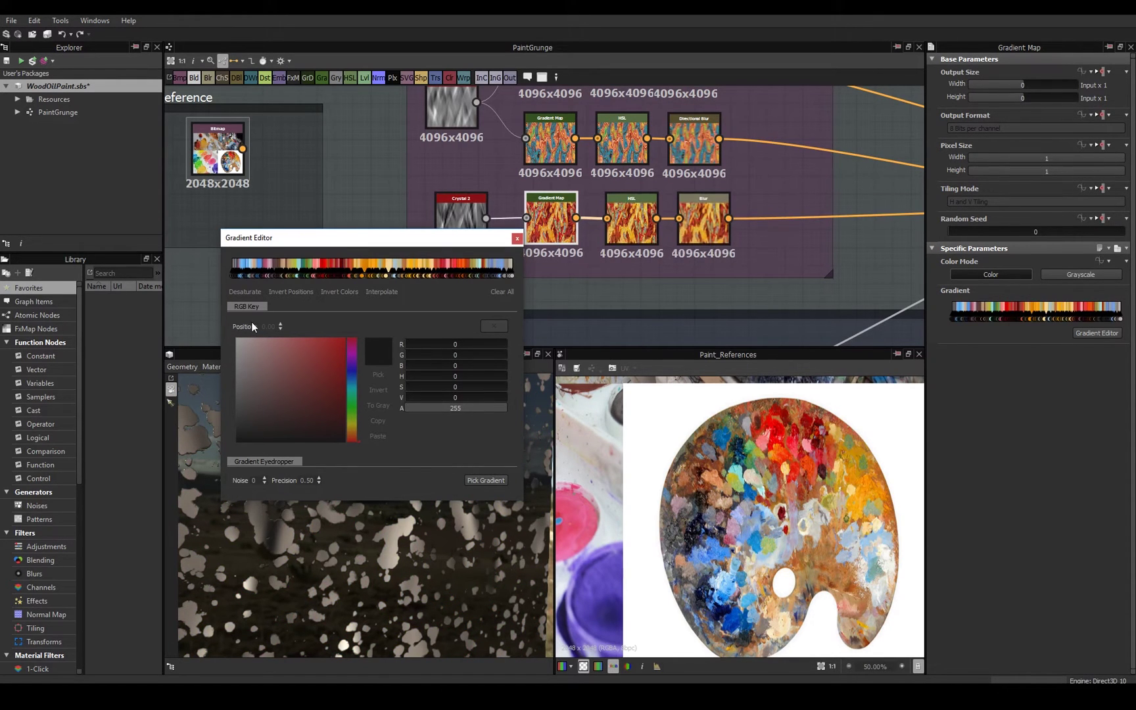
pyautogui.click(517, 238)
# Set the Hue of the HSL node after the Crystal 2 Gradient Map to 0.64.
pyautogui.moveTo(421, 496); pyautogui.dragTo(376, 486)
pyautogui.doubleClick(645, 223)
pyautogui.moveTo(1043, 275)
pyautogui.mouseDown()
pyautogui.moveTo(1020, 277)
pyautogui.moveTo(1061, 273)
pyautogui.mouseUp()
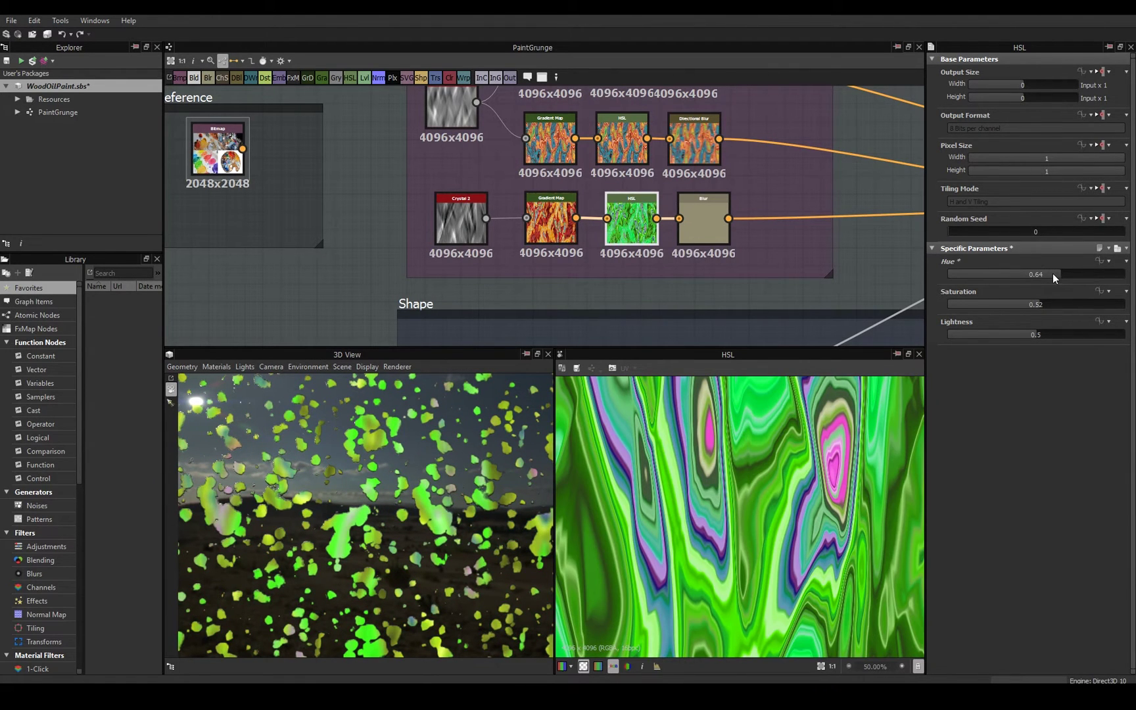
# Try different hues on the HSL node after the Crystal 2 Gradient Map and set its Hue to 0.52.
pyautogui.click(1043, 273)
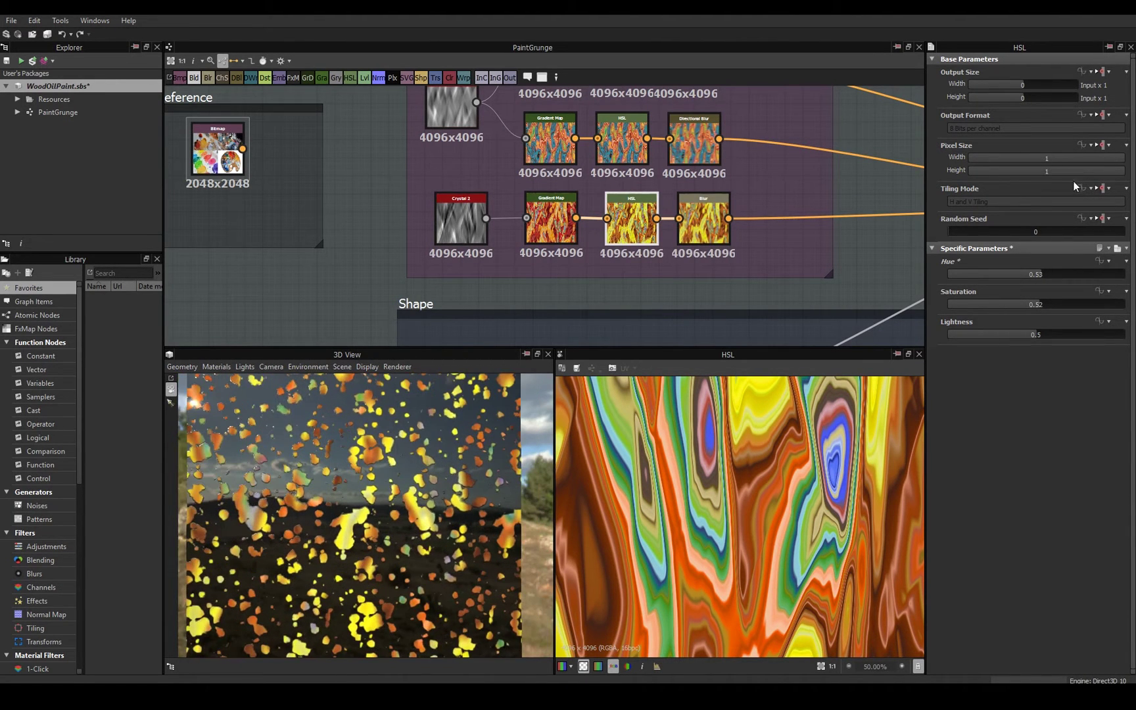
pyautogui.click(1085, 273)
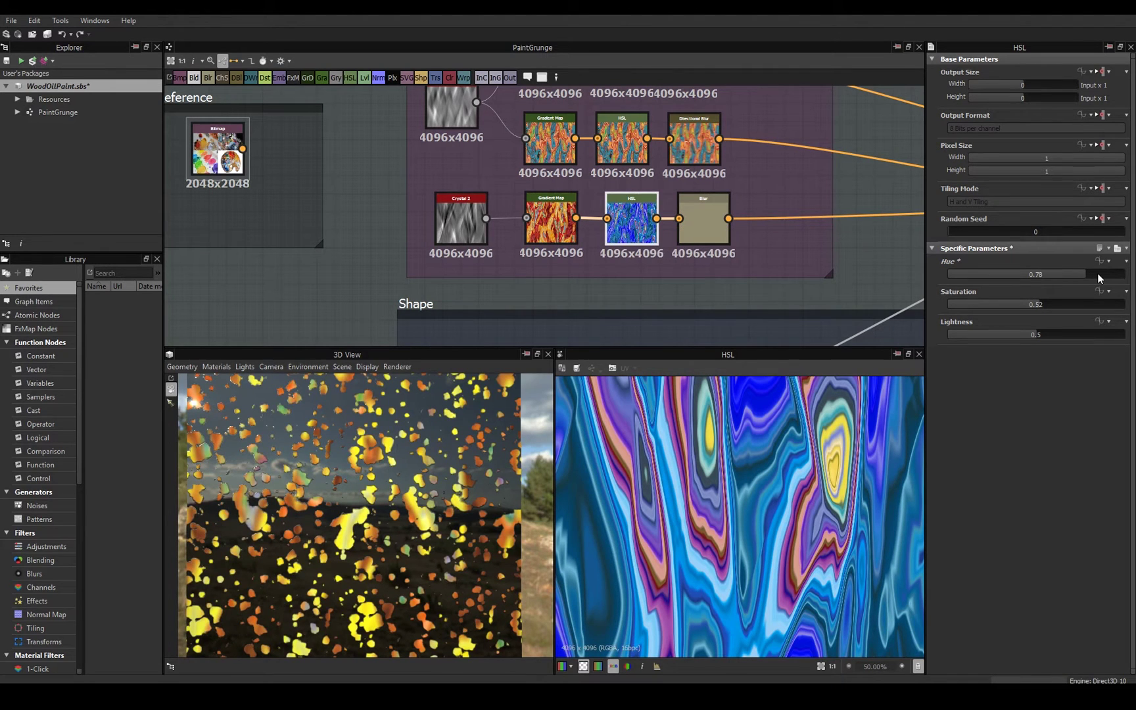
pyautogui.click(1038, 274)
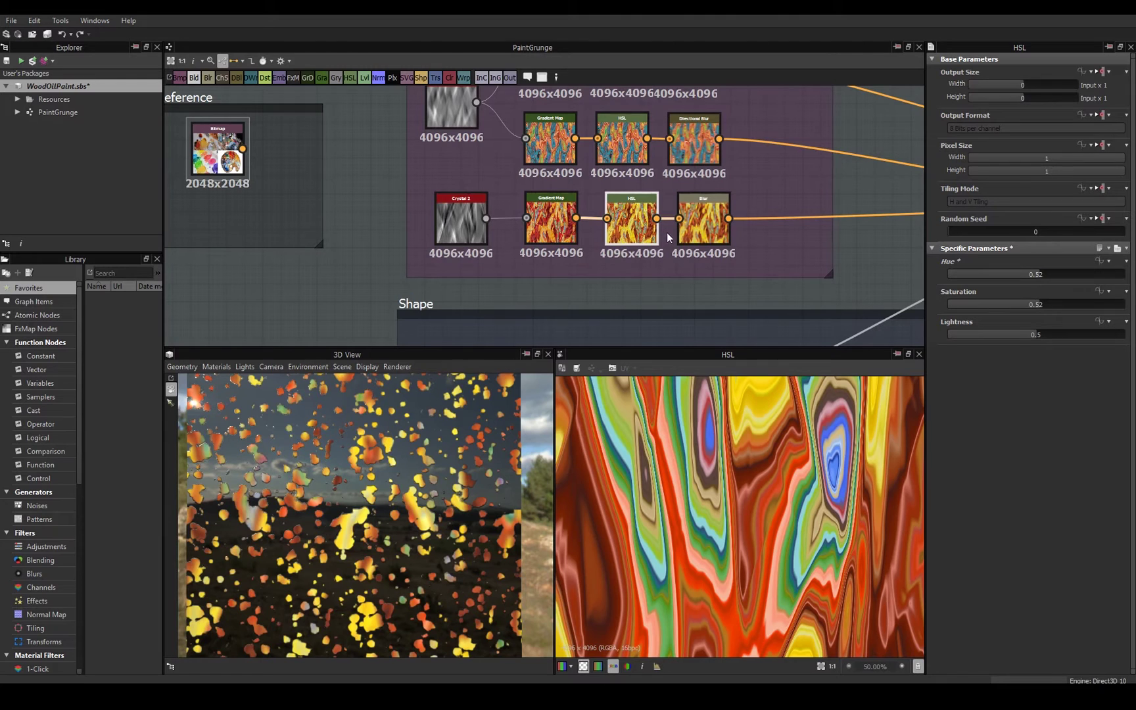
# Preview the Blur node after that HSL node, compare its Intensity at 0, and set the Intensity to 2.57.
pyautogui.click(708, 227)
pyautogui.scroll(-5, 751, 485)
pyautogui.scroll(-2, 752, 485)
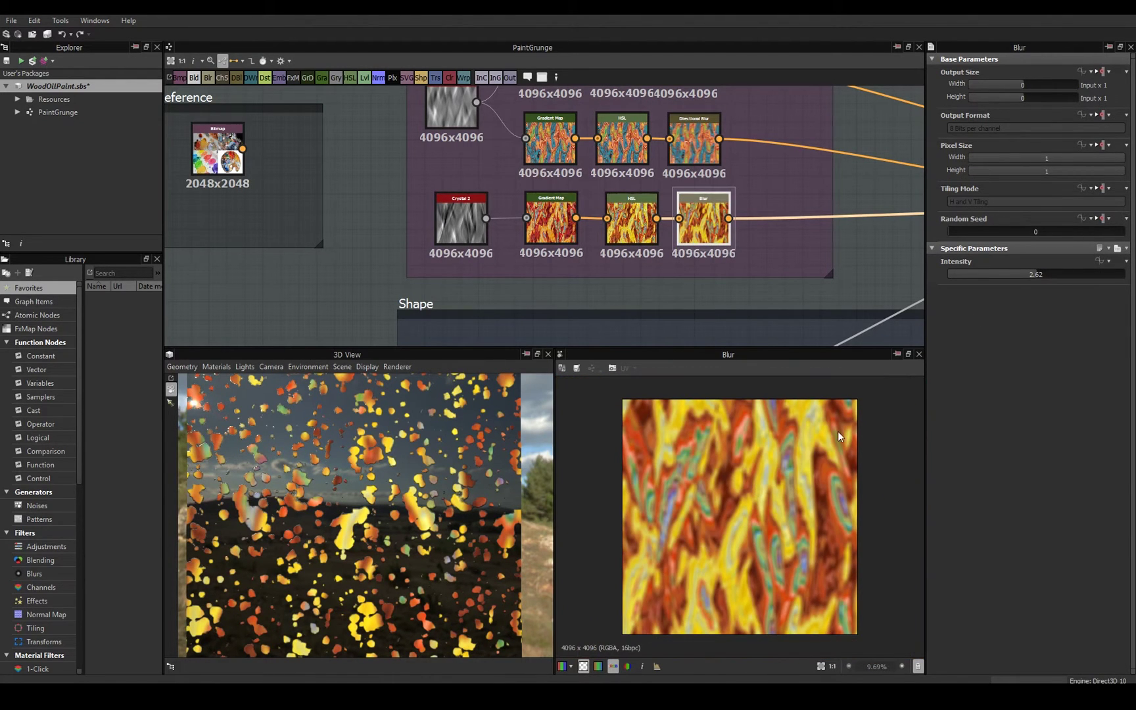
pyautogui.moveTo(1029, 274); pyautogui.dragTo(910, 275)
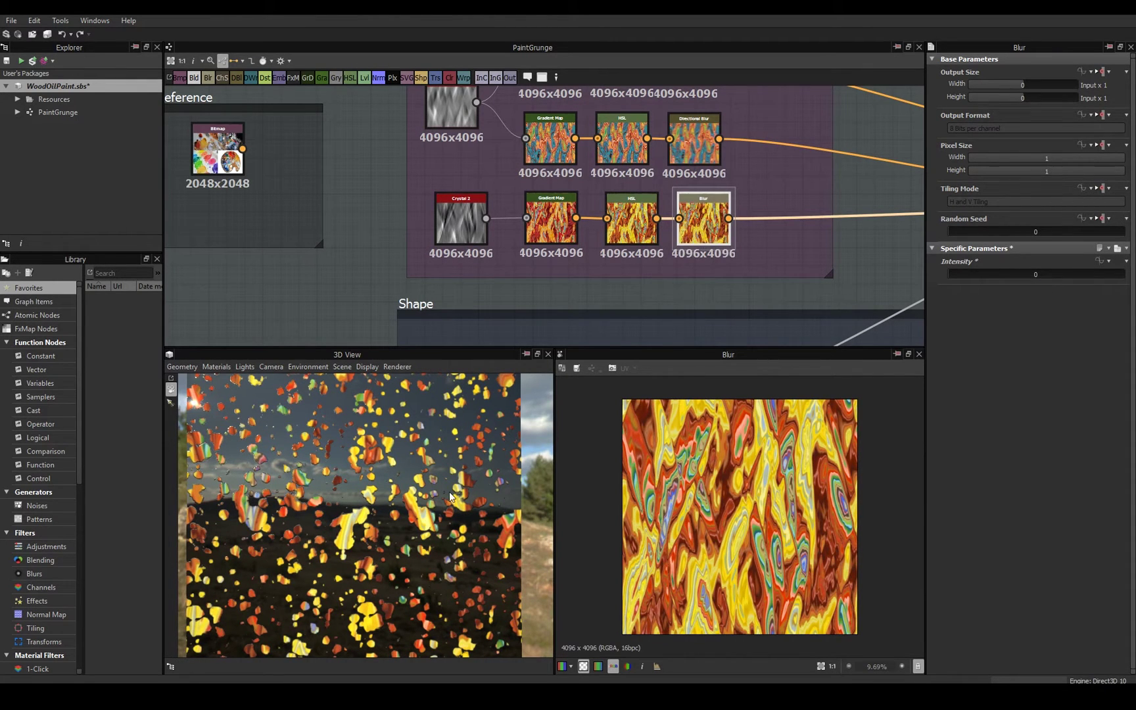
pyautogui.scroll(5, 351, 519)
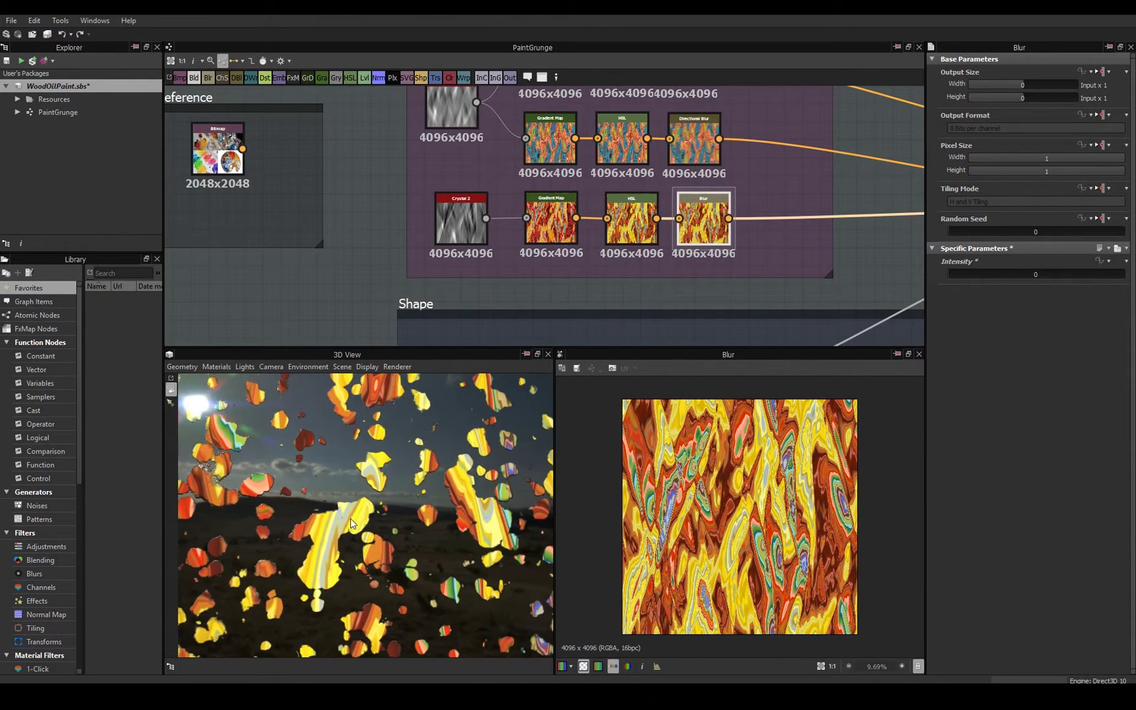
pyautogui.scroll(3, 740, 534)
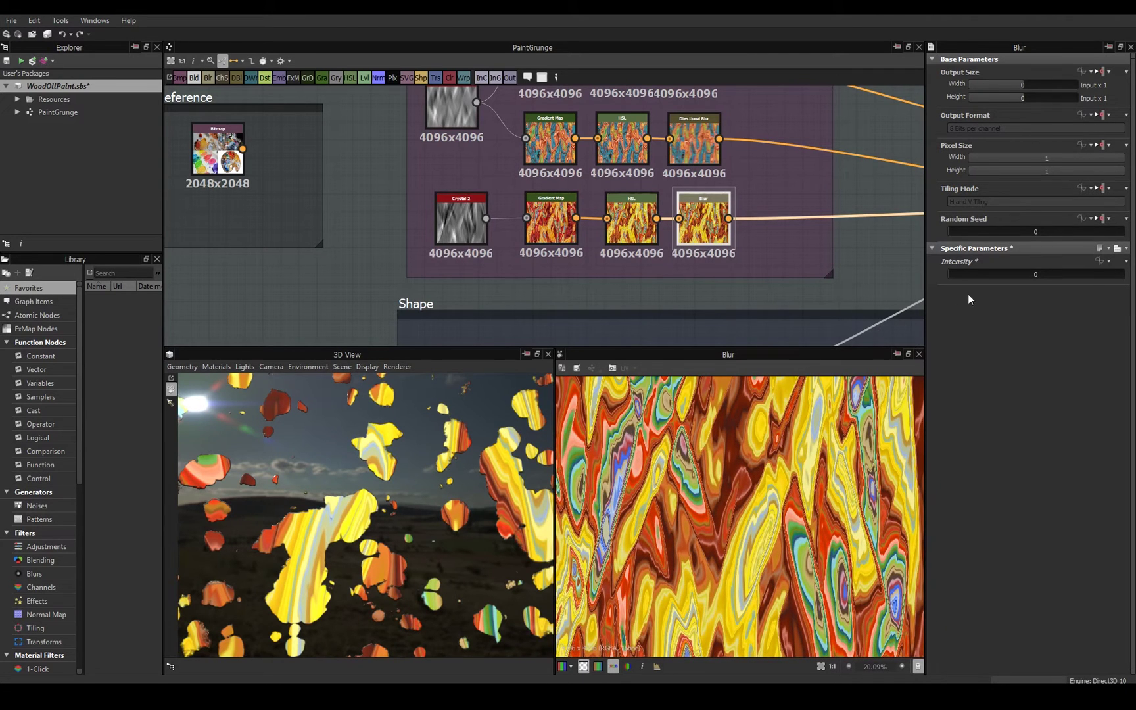
pyautogui.moveTo(957, 271); pyautogui.dragTo(1034, 272)
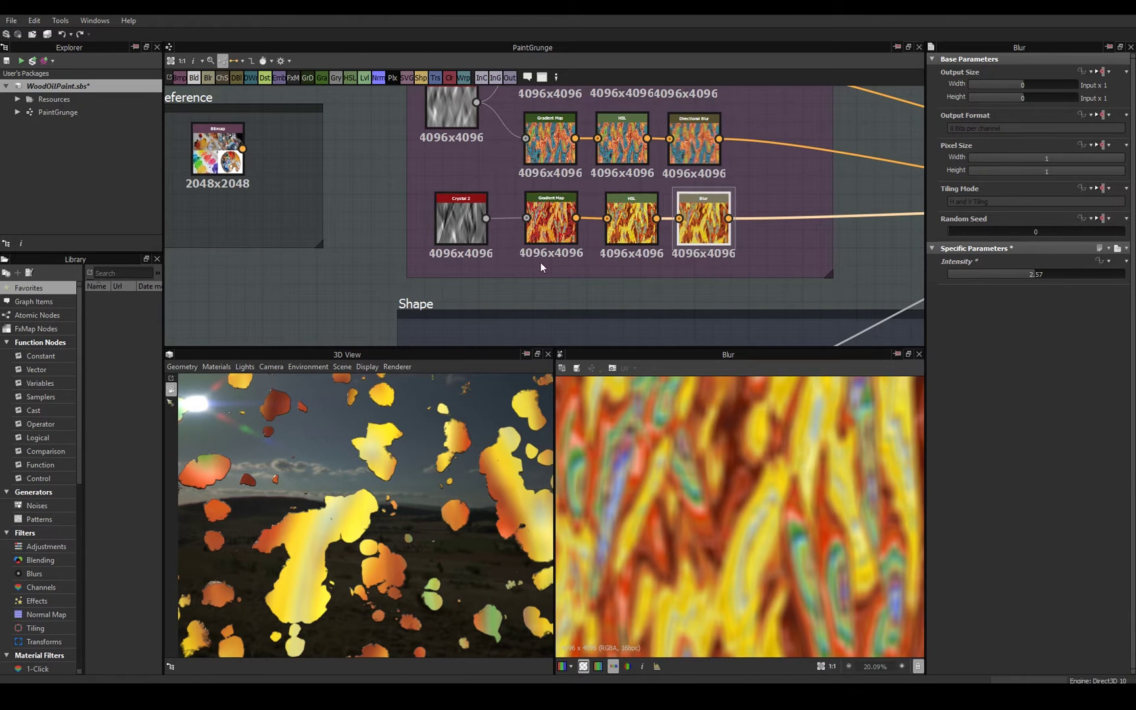
# Raise the Position of the Histogram Scan in the Blotches frame.
pyautogui.scroll(-2, 613, 265)
pyautogui.scroll(2, 585, 228)
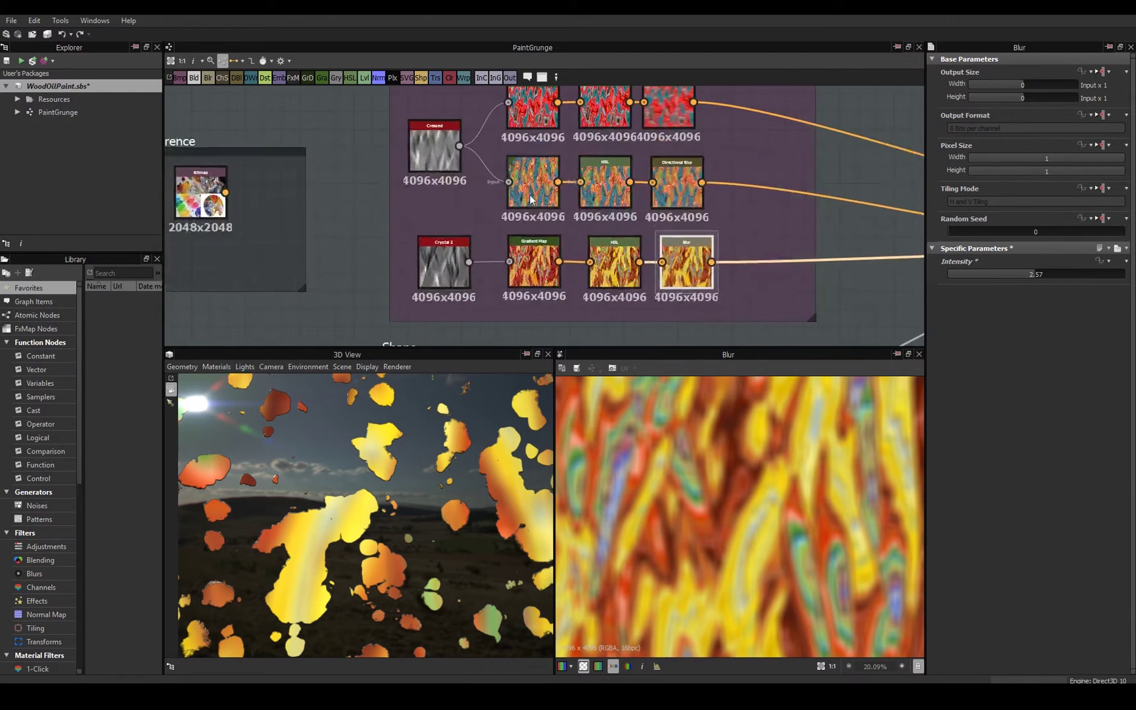
pyautogui.moveTo(587, 205); pyautogui.dragTo(571, 179, button='middle')
pyautogui.scroll(-5, 571, 179)
pyautogui.scroll(-1, 654, 239)
pyautogui.moveTo(658, 240); pyautogui.dragTo(659, 197, button='middle')
pyautogui.scroll(1, 660, 197)
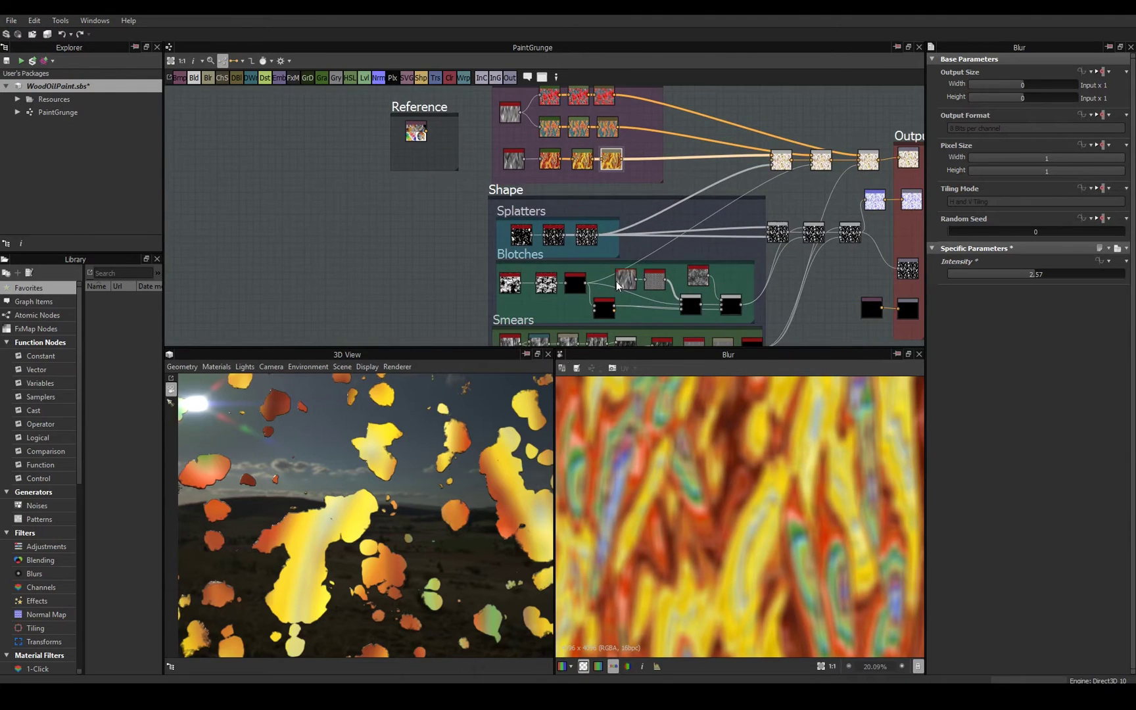
pyautogui.scroll(-4, 424, 522)
pyautogui.scroll(-1, 425, 521)
pyautogui.scroll(5, 636, 261)
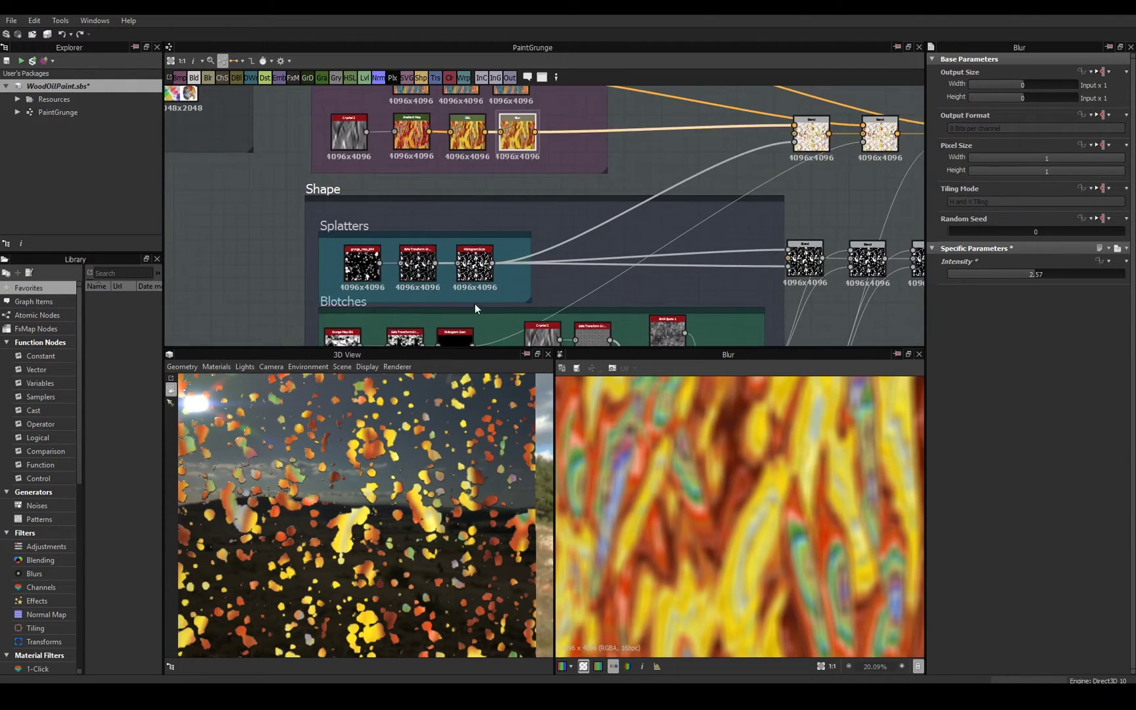
pyautogui.click(475, 296)
pyautogui.scroll(-2, 780, 192)
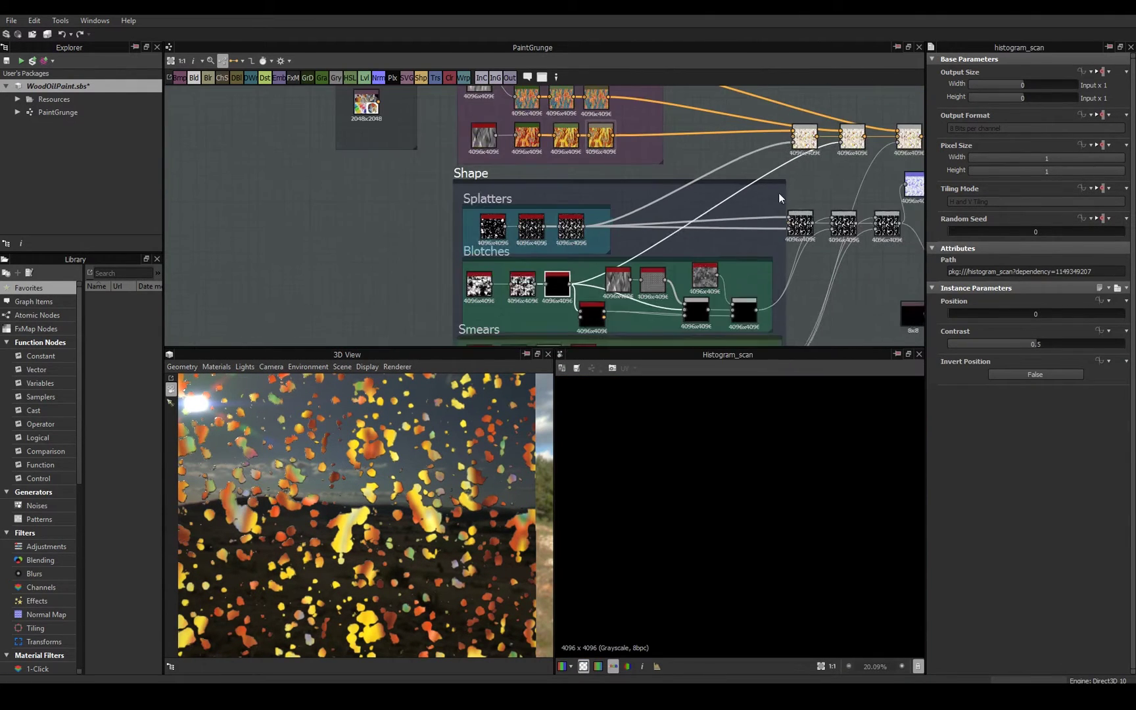
pyautogui.moveTo(958, 313)
pyautogui.mouseDown()
pyautogui.moveTo(1044, 312)
pyautogui.moveTo(1022, 312)
pyautogui.mouseUp()
# Open the Histogram Scan that ends the Smears chain and raise its Position.
pyautogui.moveTo(741, 265); pyautogui.dragTo(708, 225, button='middle')
pyautogui.doubleClick(735, 332)
pyautogui.scroll(-3, 486, 291)
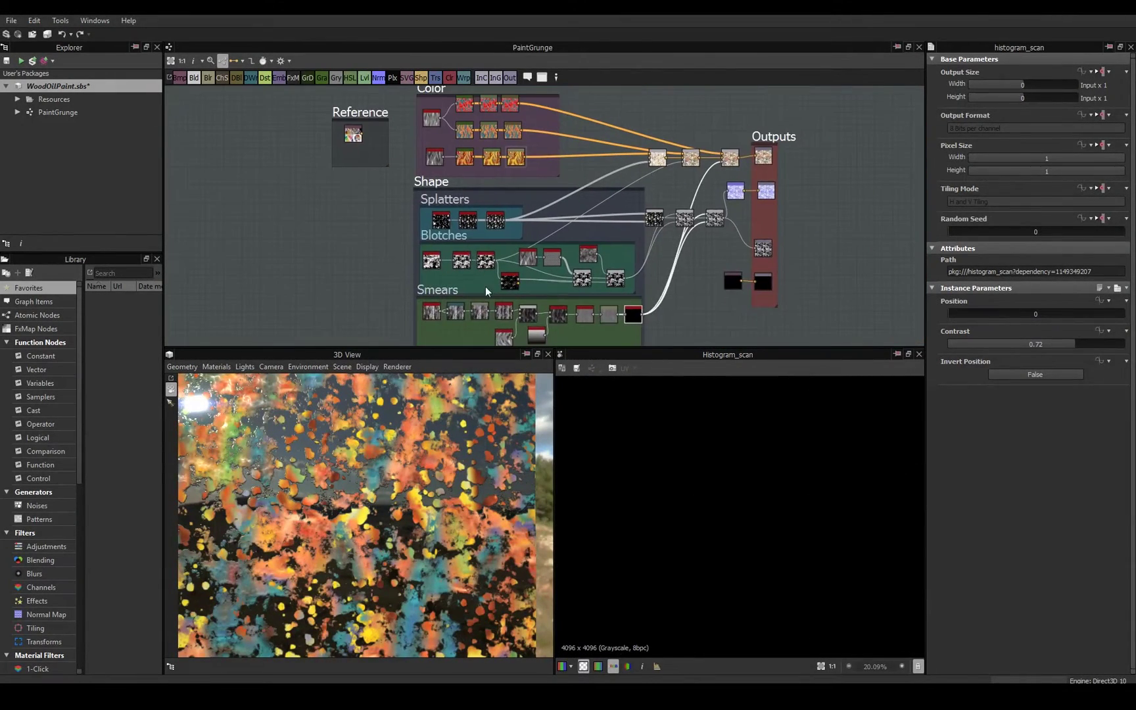
pyautogui.moveTo(723, 164); pyautogui.dragTo(721, 180, button='middle')
pyautogui.scroll(3, 721, 186)
# Set the Position of the Blotches Histogram Scan to 0.07 and check the paint on the 3D model.
pyautogui.moveTo(1032, 315)
pyautogui.mouseDown()
pyautogui.moveTo(1103, 313)
pyautogui.moveTo(957, 314)
pyautogui.mouseUp()
pyautogui.doubleClick(328, 163)
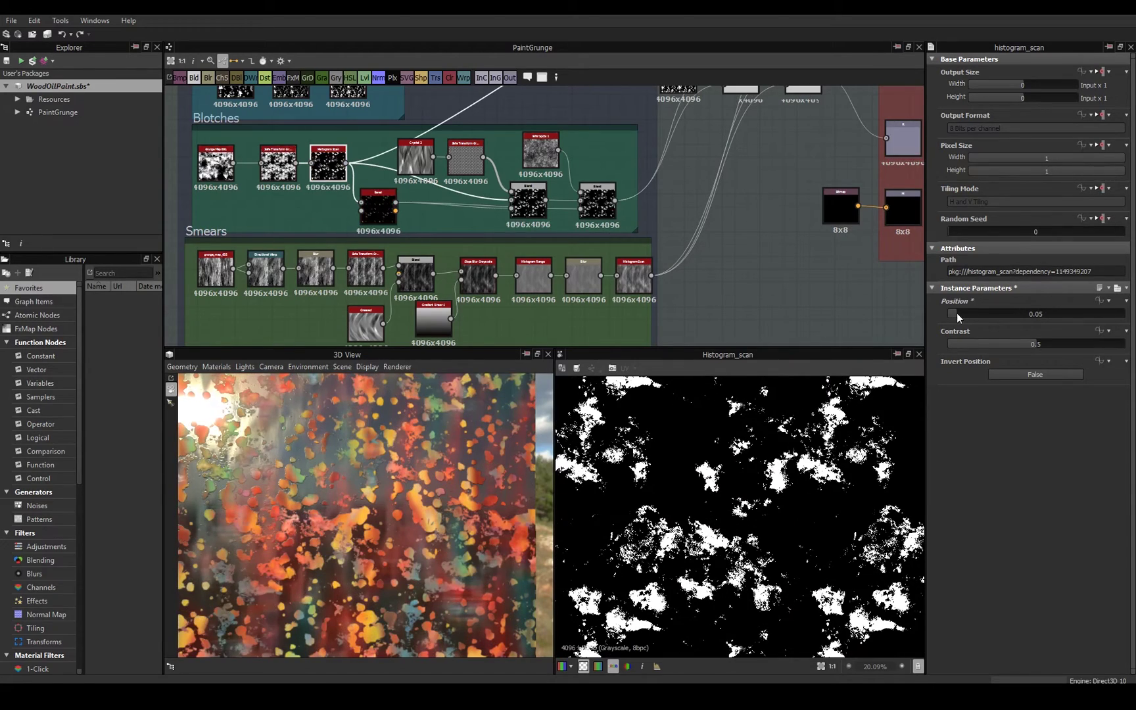
pyautogui.moveTo(452, 537)
pyautogui.mouseDown()
pyautogui.moveTo(466, 527)
pyautogui.moveTo(395, 510)
pyautogui.moveTo(464, 544)
pyautogui.mouseUp()
pyautogui.scroll(-3, 855, 187)
pyautogui.moveTo(854, 188); pyautogui.dragTo(808, 220, button='middle')
pyautogui.scroll(-2, 808, 219)
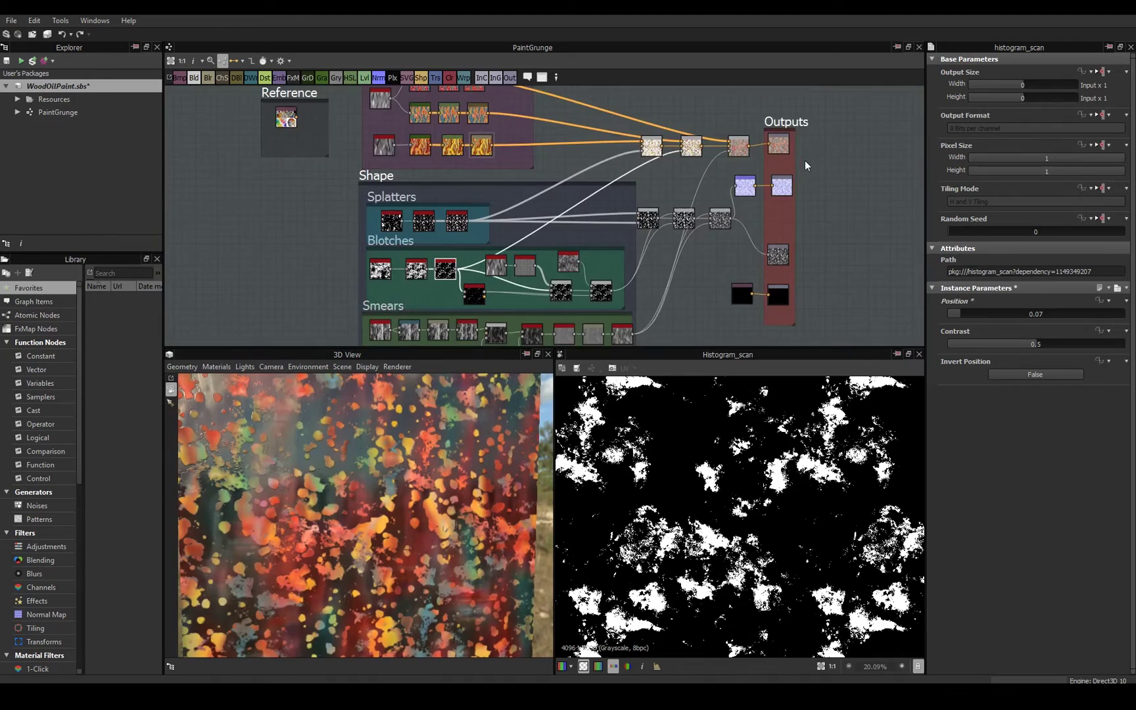
# Preview the nodes in the Outputs frame one after another, including the M output.
pyautogui.scroll(5, 804, 160)
pyautogui.doubleClick(755, 263)
pyautogui.moveTo(826, 307); pyautogui.dragTo(845, 71, button='middle')
pyautogui.doubleClick(766, 198)
pyautogui.doubleClick(793, 230)
pyautogui.moveTo(767, 200); pyautogui.dragTo(761, 271, button='middle')
pyautogui.scroll(-2, 761, 272)
pyautogui.scroll(5, 764, 490)
pyautogui.scroll(-3, 842, 310)
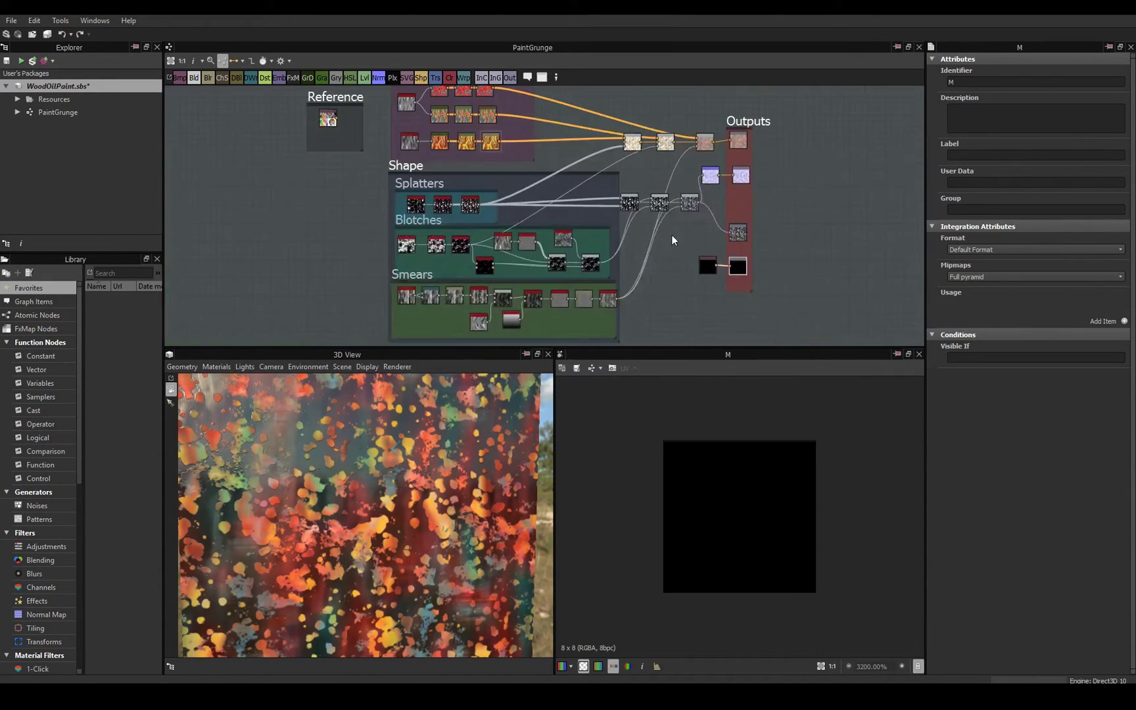
pyautogui.moveTo(668, 236); pyautogui.dragTo(718, 230, button='middle')
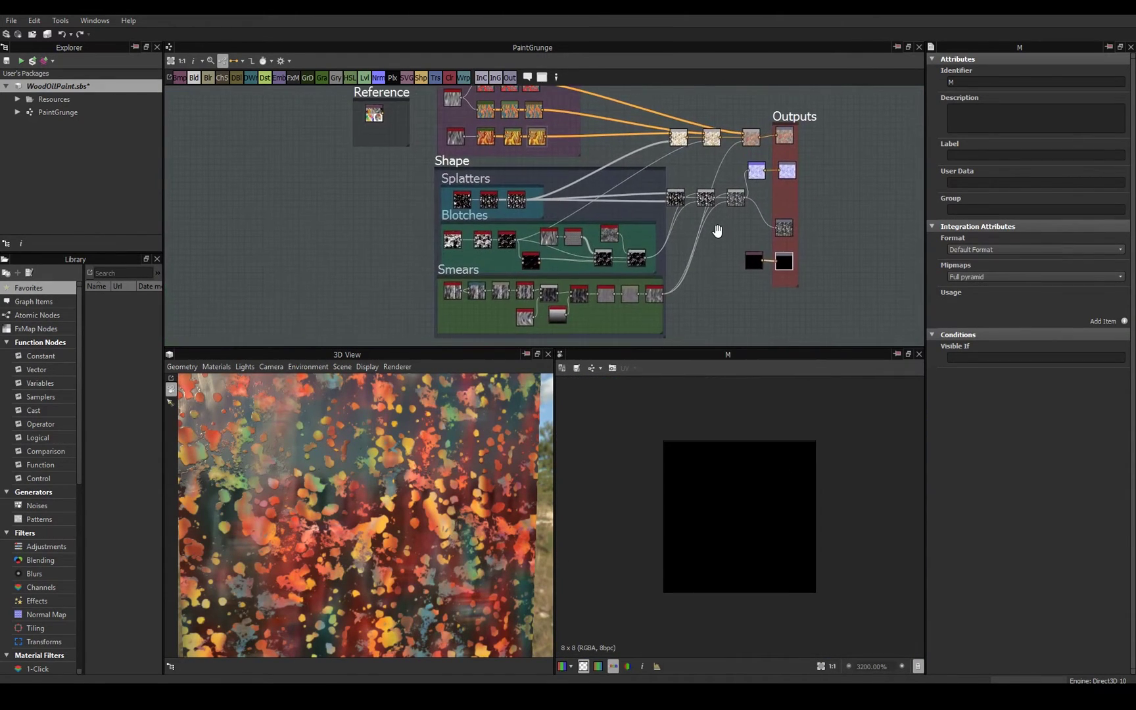
# Expose the Position of the Histogram Scan in the Splatters frame as a new graph input named Splatter.
pyautogui.scroll(3, 516, 209)
pyautogui.doubleClick(520, 204)
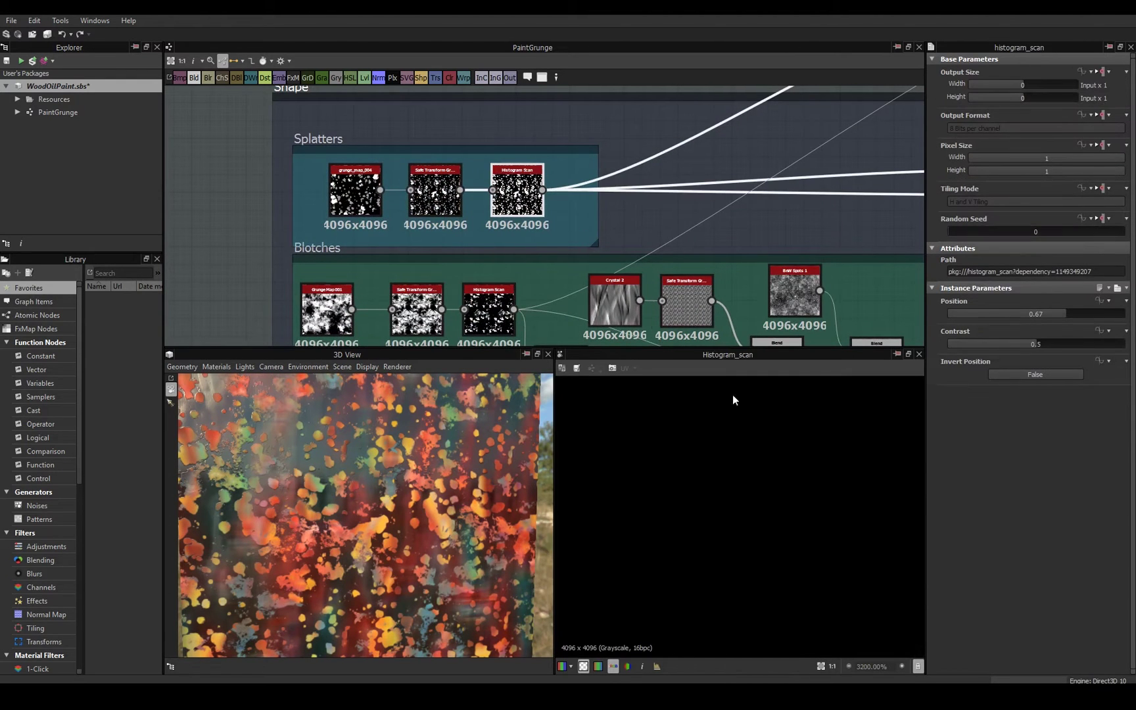
pyautogui.scroll(-15, 775, 484)
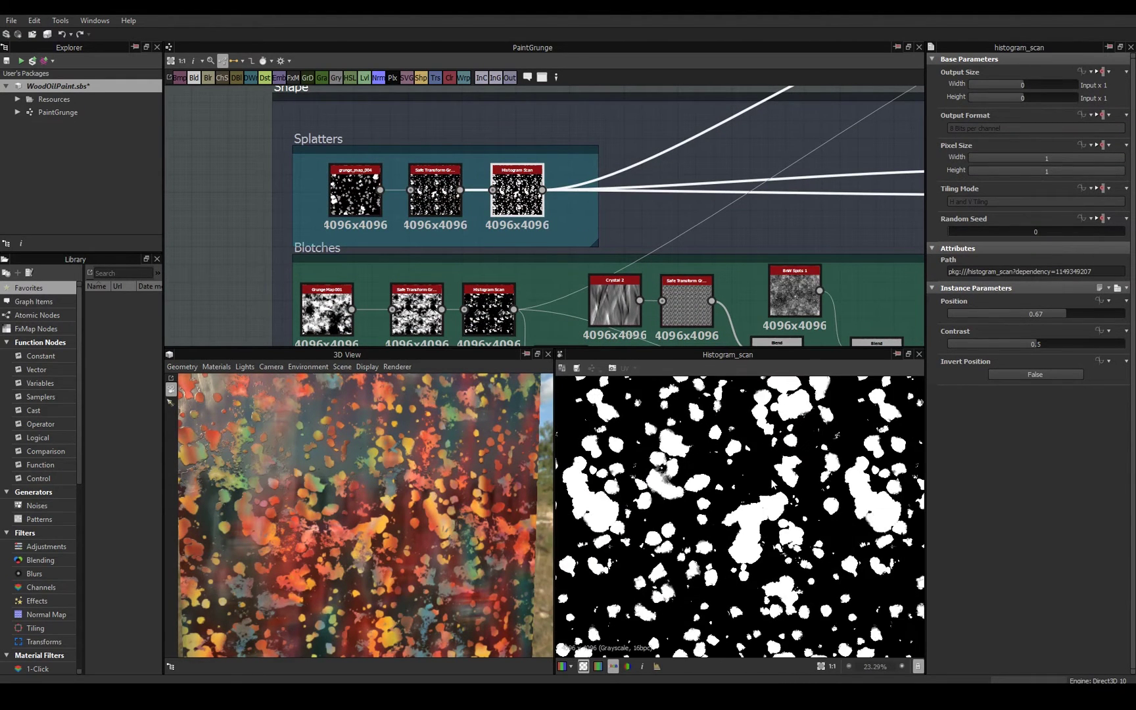
pyautogui.scroll(-1, 771, 479)
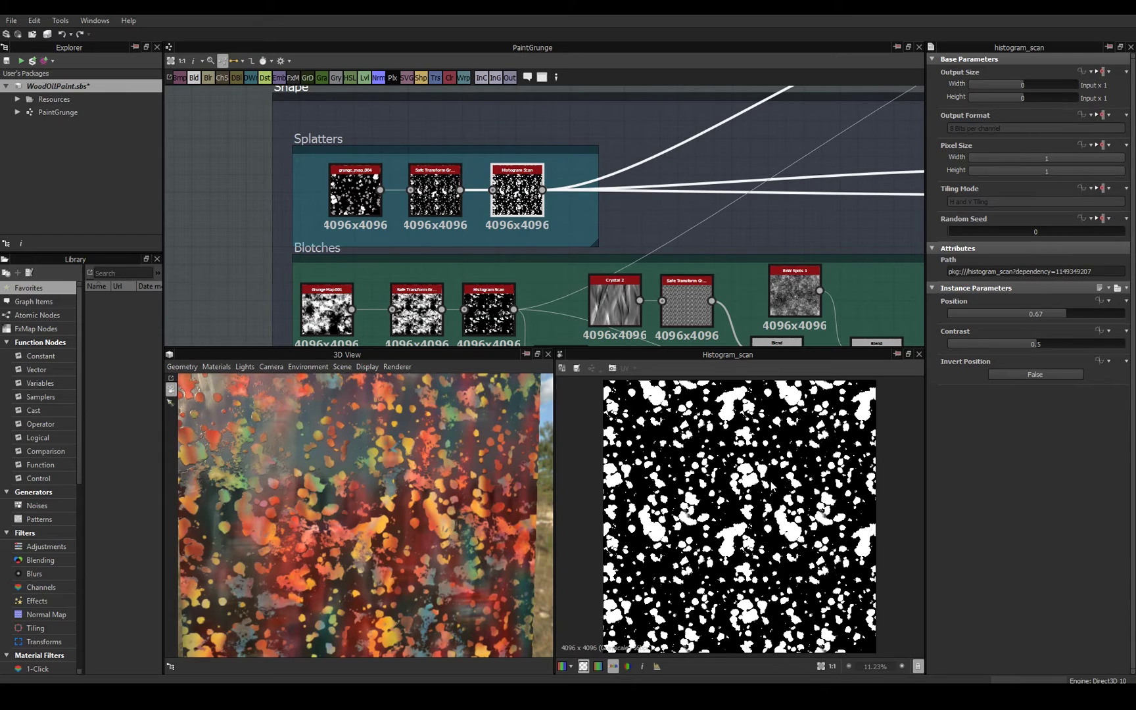
pyautogui.click(1109, 302)
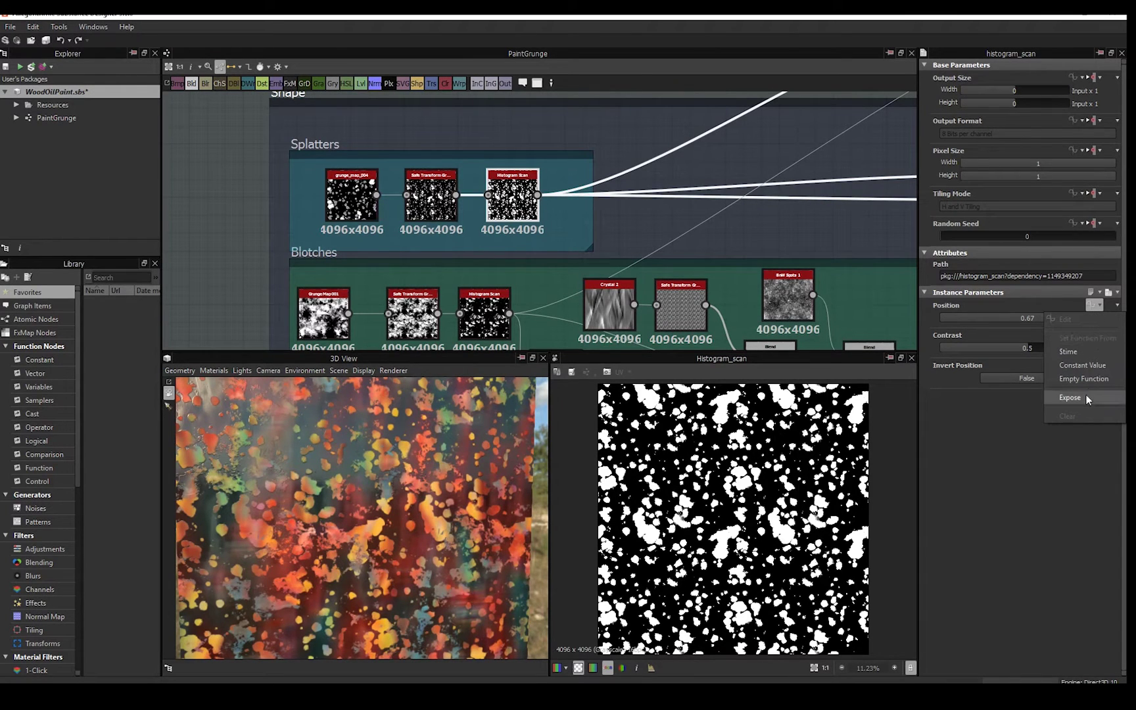
pyautogui.click(1070, 398)
pyautogui.click(596, 345)
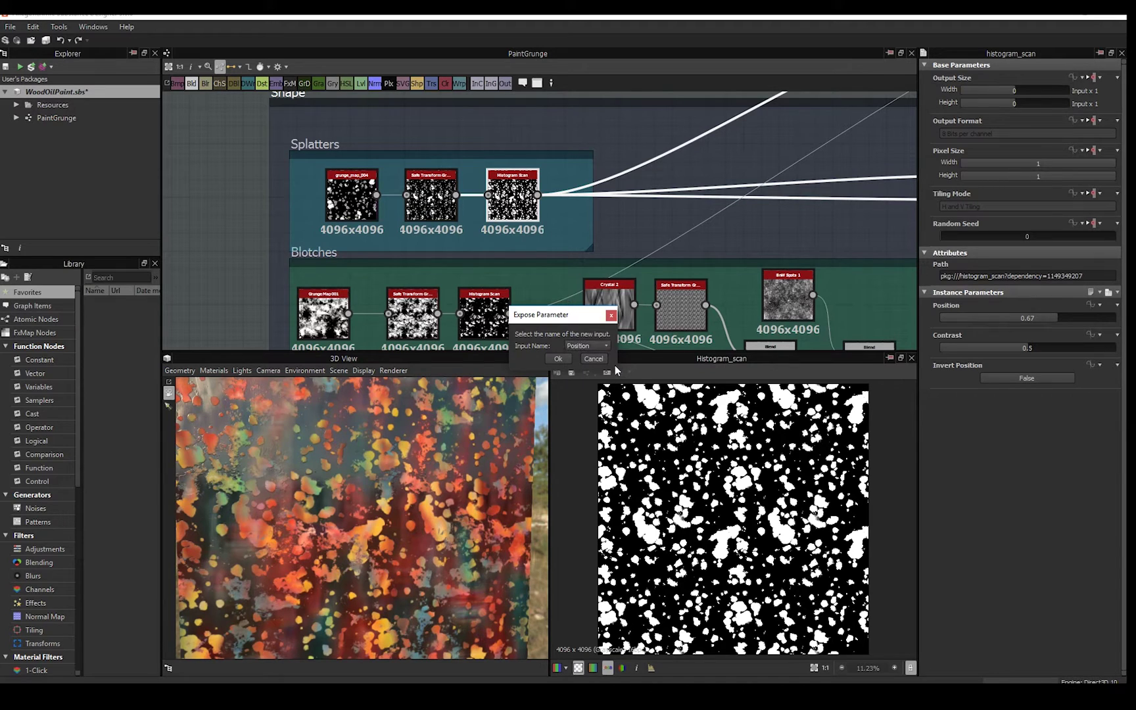
pyautogui.click(595, 365)
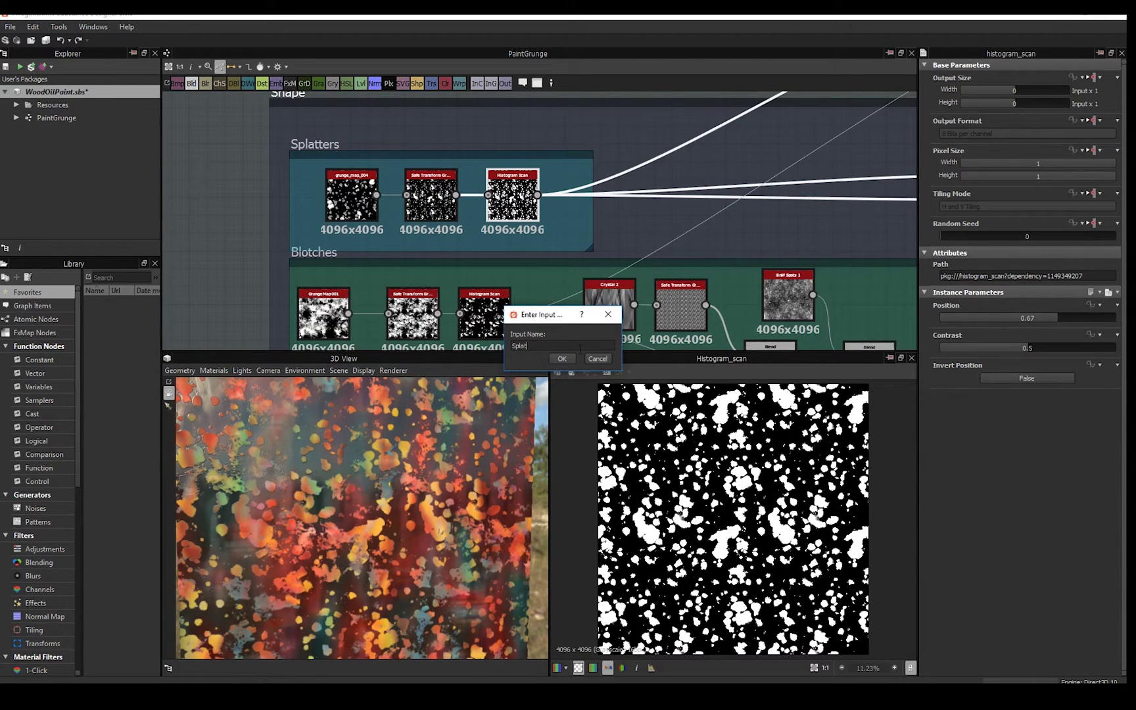
pyautogui.click(558, 359)
# Expose the Contrast of the Splatters Histogram Scan as a new graph input named SplatterContrast.
pyautogui.moveTo(657, 269); pyautogui.dragTo(576, 185, button='middle')
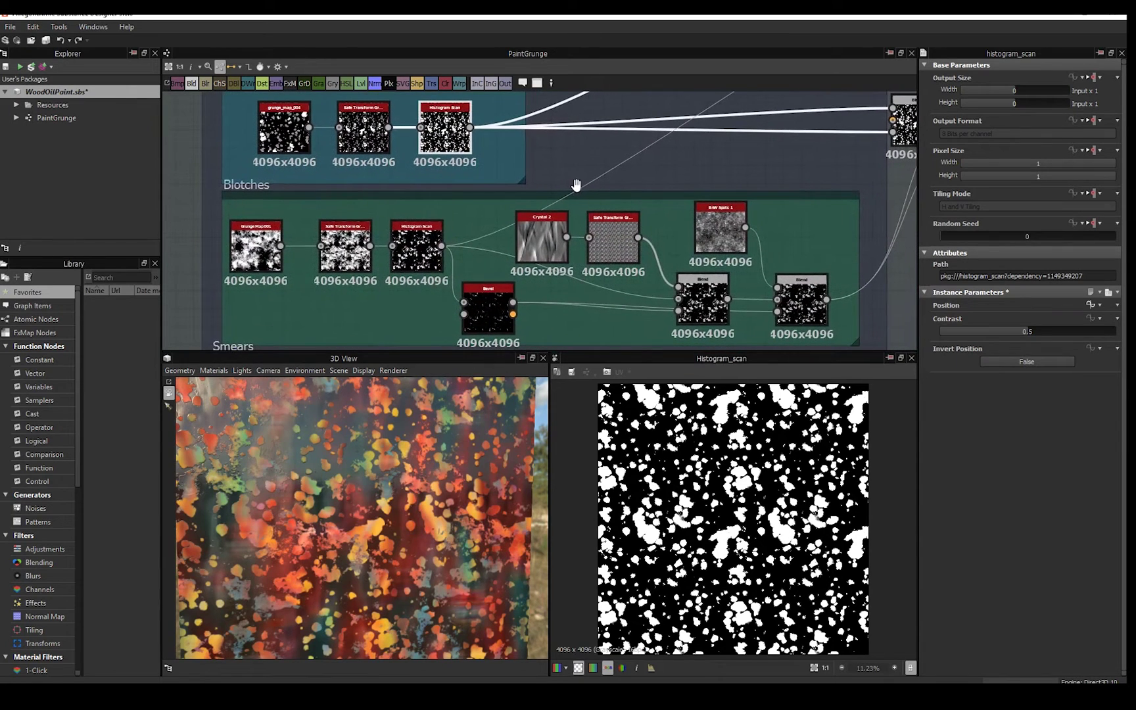
pyautogui.doubleClick(426, 253)
pyautogui.doubleClick(444, 128)
pyautogui.moveTo(460, 145); pyautogui.dragTo(484, 170, button='middle')
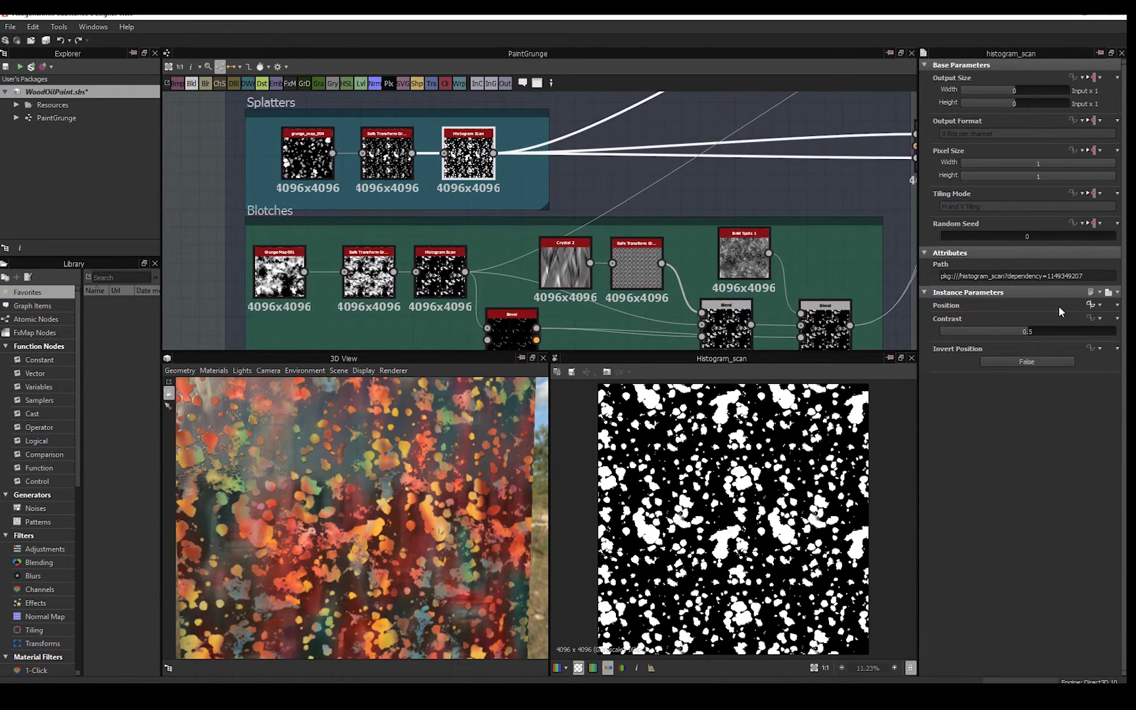
pyautogui.click(1093, 318)
pyautogui.click(1075, 427)
pyautogui.click(591, 344)
pyautogui.click(588, 370)
pyautogui.write('SplatterContrast')
pyautogui.click(562, 358)
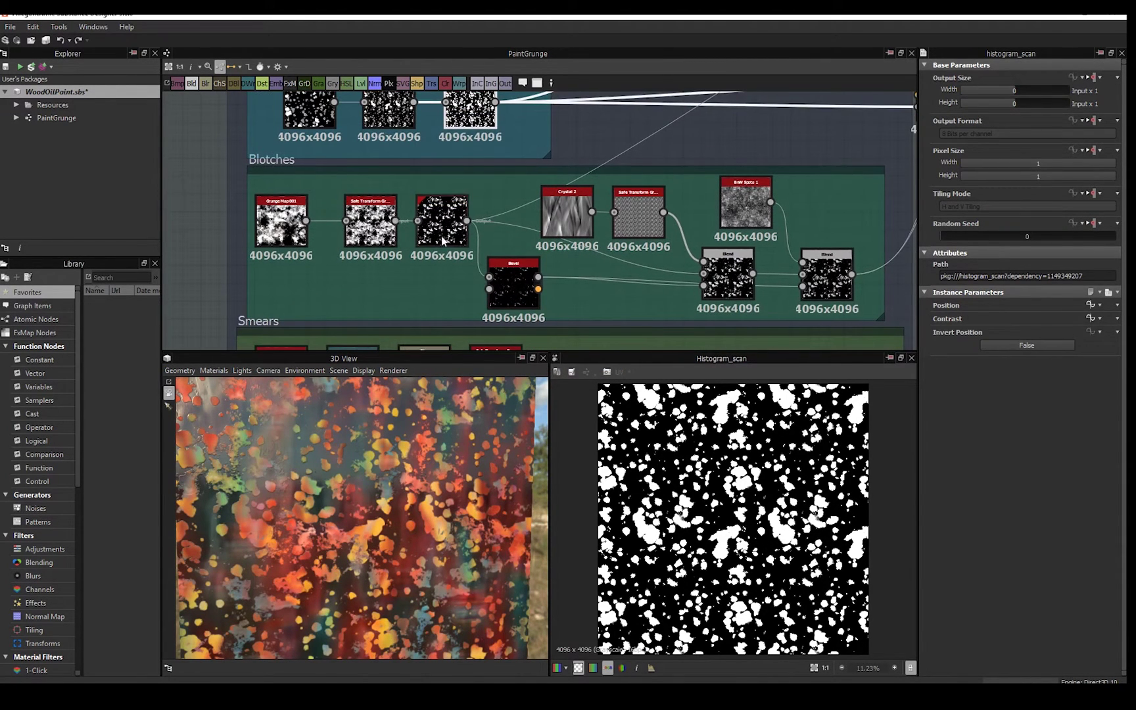
# Expose the Position of the Blotches Histogram Scan as a new graph input named Blotches.
pyautogui.click(1086, 321)
pyautogui.click(1075, 427)
pyautogui.click(581, 345)
pyautogui.click(574, 360)
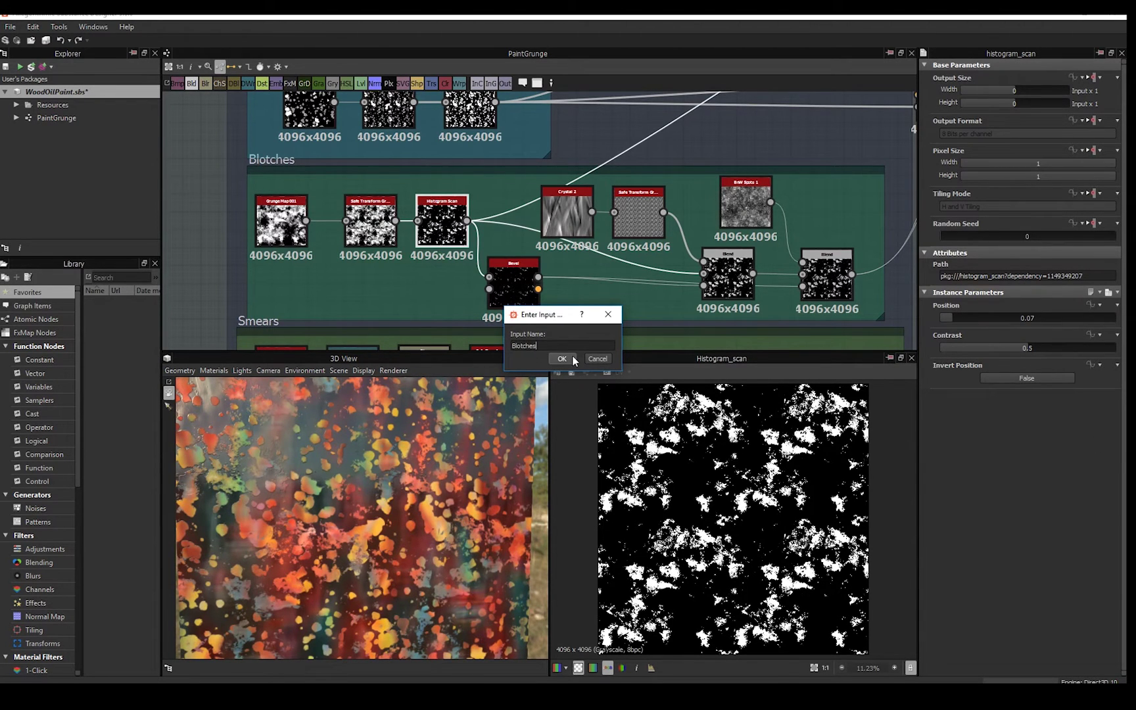
pyautogui.click(571, 359)
# Expose the Contrast of the Blotches Histogram Scan as a new graph input named BlotchesContrast.
pyautogui.click(1090, 320)
pyautogui.click(1063, 431)
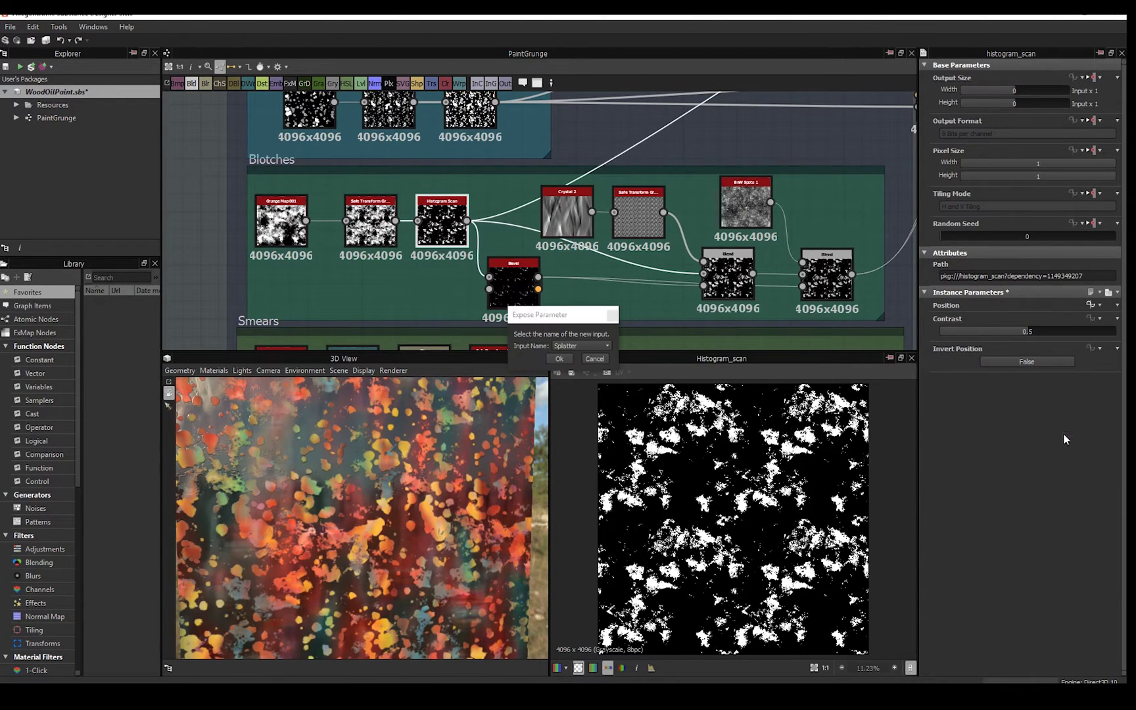
pyautogui.click(573, 386)
pyautogui.write('BlotchesContrast')
pyautogui.click(569, 357)
# Set the Range of the Histogram Range node in the Smears frame to 0.41.
pyautogui.moveTo(587, 283)
pyautogui.mouseDown(button='middle')
pyautogui.moveTo(578, 149)
pyautogui.moveTo(552, 147)
pyautogui.mouseUp(button='middle')
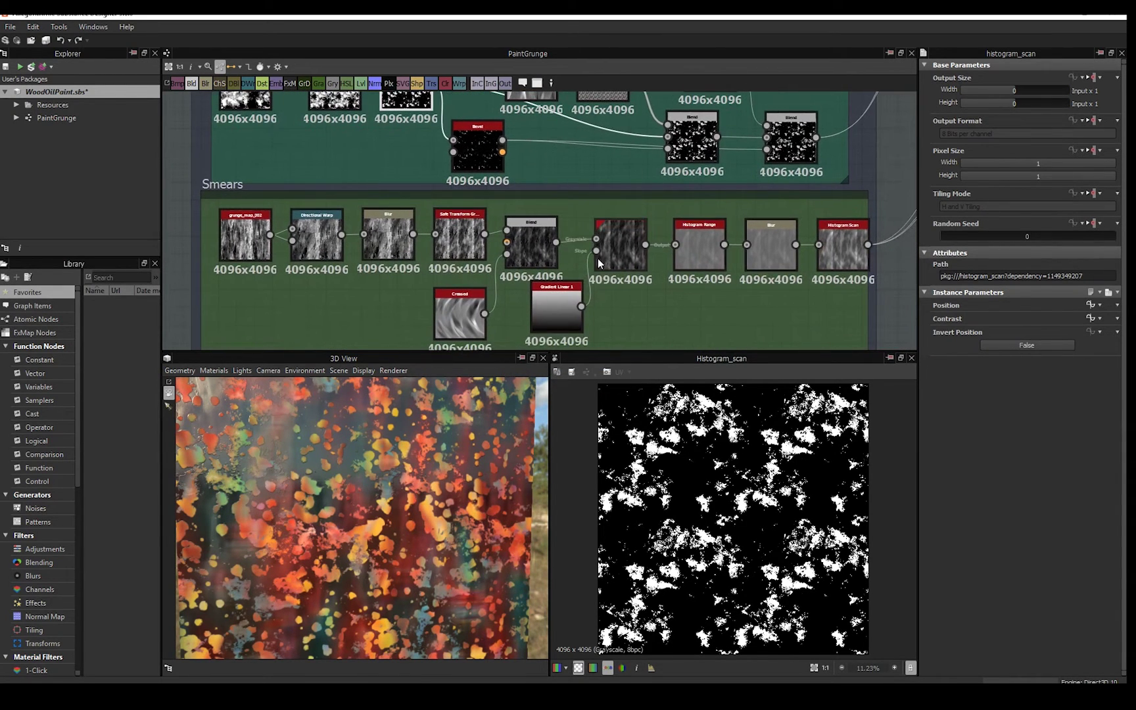
pyautogui.click(699, 246)
pyautogui.moveTo(1020, 317)
pyautogui.mouseDown()
pyautogui.moveTo(1045, 318)
pyautogui.moveTo(1017, 319)
pyautogui.mouseUp()
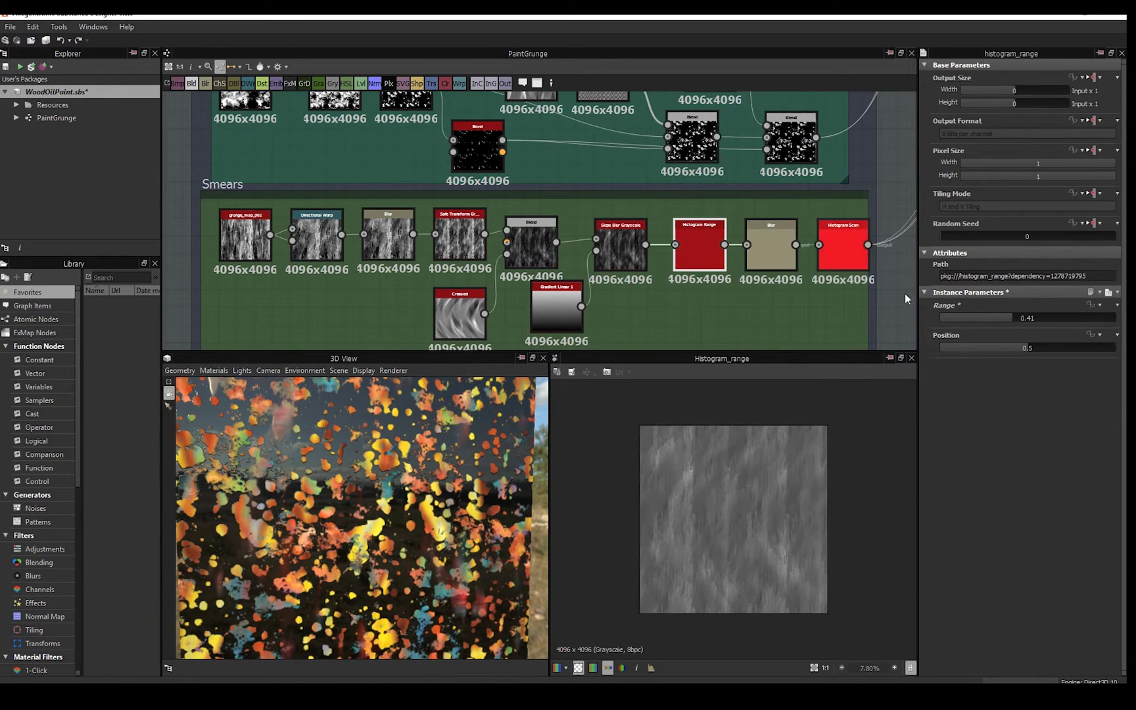
# Set the Position of the Smears Histogram Scan to 0.55 and expose it as a new graph input.
pyautogui.doubleClick(843, 252)
pyautogui.moveTo(862, 293); pyautogui.dragTo(775, 287, button='middle')
pyautogui.moveTo(1038, 319)
pyautogui.mouseDown()
pyautogui.moveTo(1057, 319)
pyautogui.moveTo(1037, 317)
pyautogui.mouseUp()
pyautogui.click(1097, 304)
pyautogui.click(1083, 447)
pyautogui.click(581, 345)
pyautogui.click(558, 359)
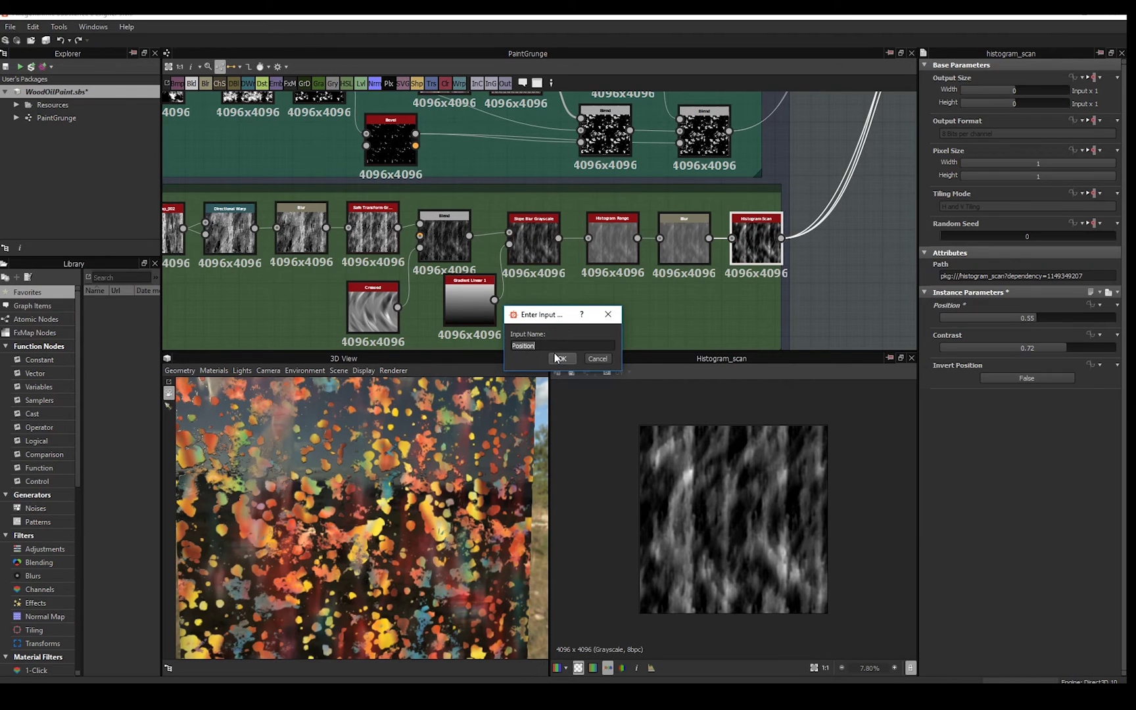
pyautogui.click(561, 359)
# Expose the Contrast of the Smears Histogram Scan as a new graph input whose name starts with Smears.
pyautogui.moveTo(564, 299)
pyautogui.mouseDown(button='middle')
pyautogui.moveTo(634, 284)
pyautogui.moveTo(581, 287)
pyautogui.mouseUp(button='middle')
pyautogui.click(1096, 319)
pyautogui.click(1082, 460)
pyautogui.click(581, 345)
pyautogui.click(559, 359)
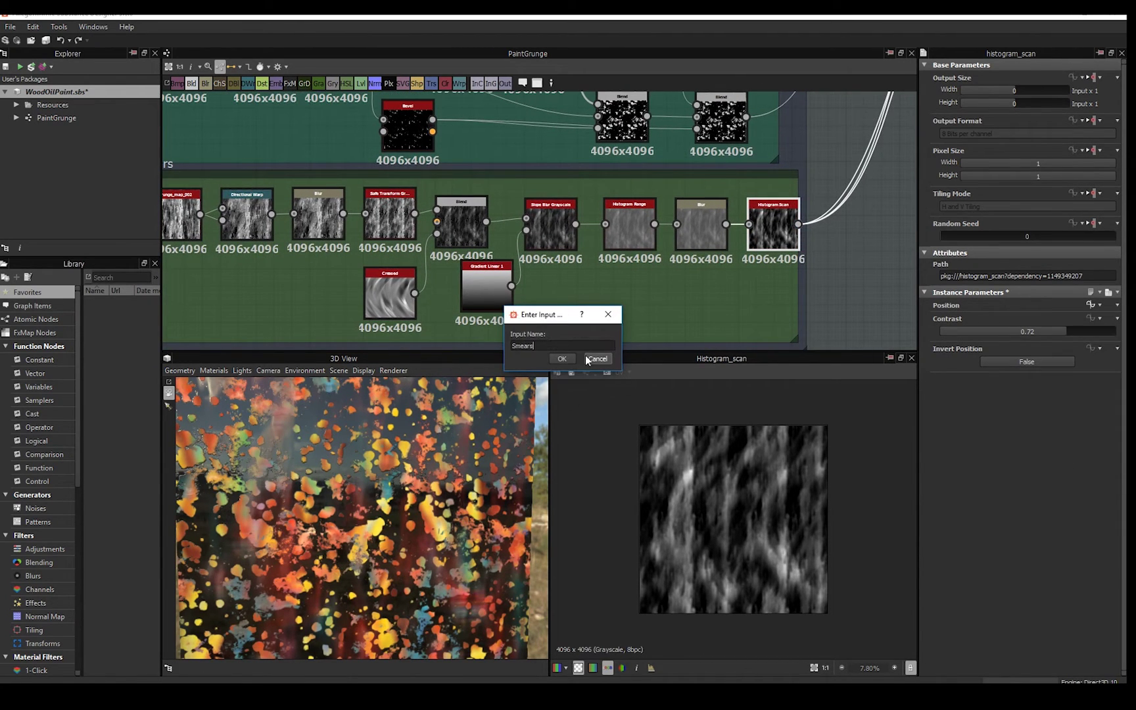
pyautogui.click(563, 359)
# Preview the middle Gradient Map in the Color frame and show its gradient settings.
pyautogui.scroll(-5, 697, 232)
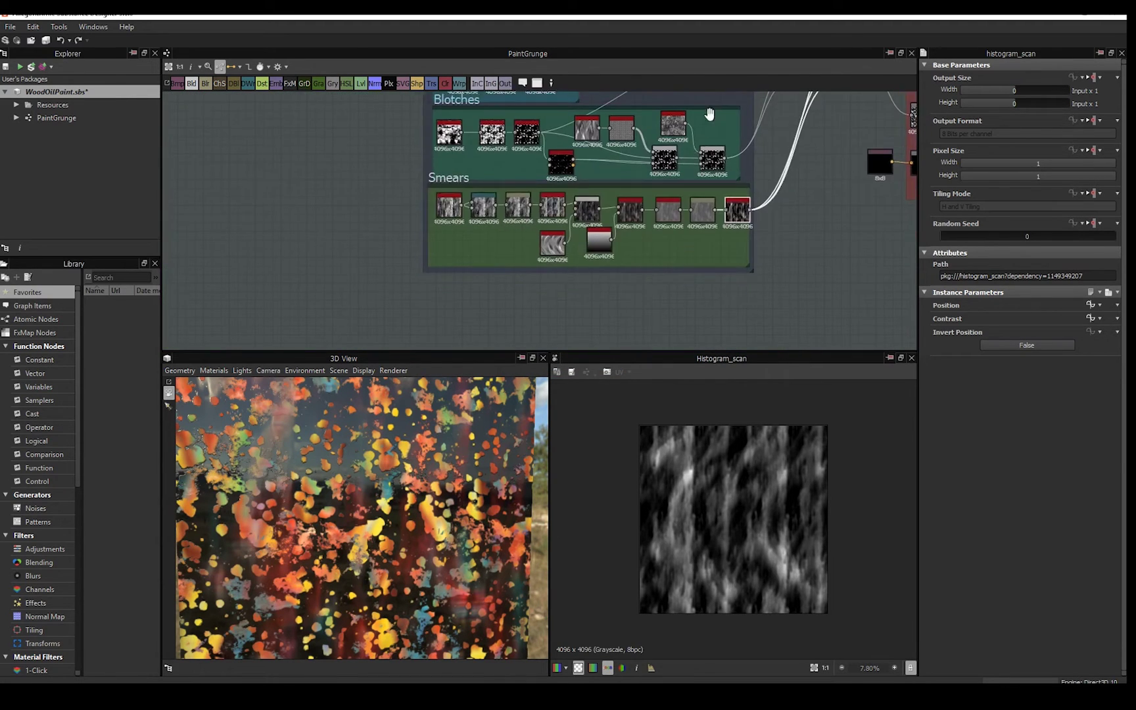
pyautogui.scroll(3, 677, 191)
pyautogui.scroll(3, 556, 161)
pyautogui.scroll(-1, 474, 216)
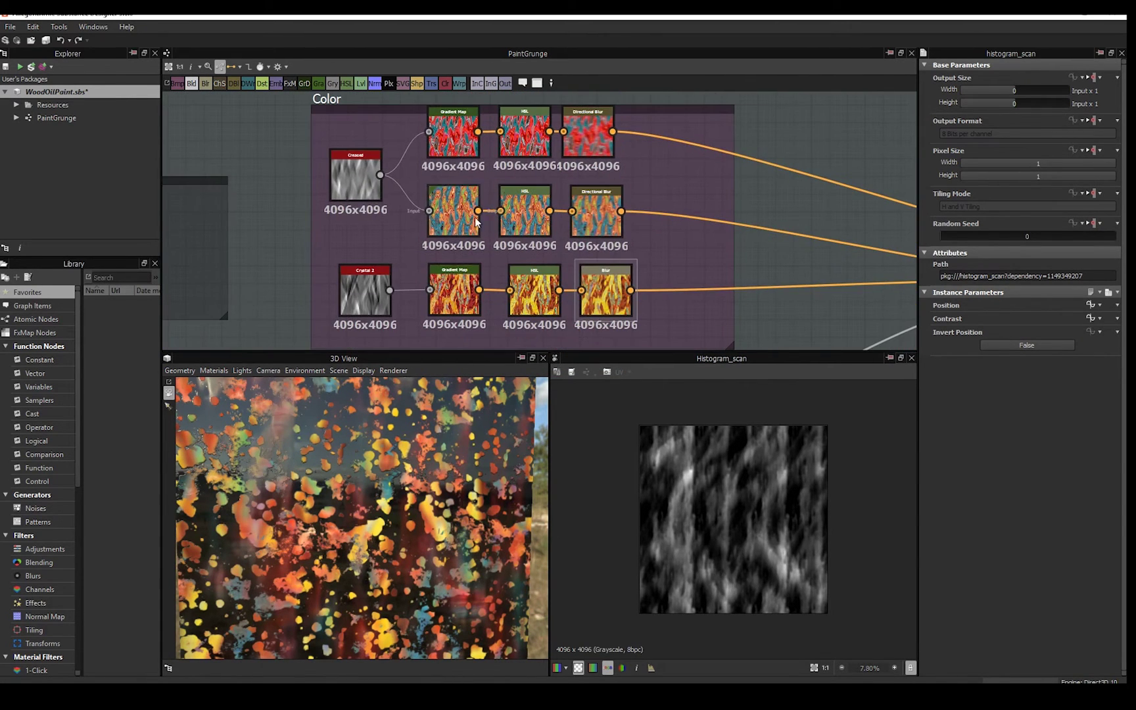
pyautogui.click(472, 216)
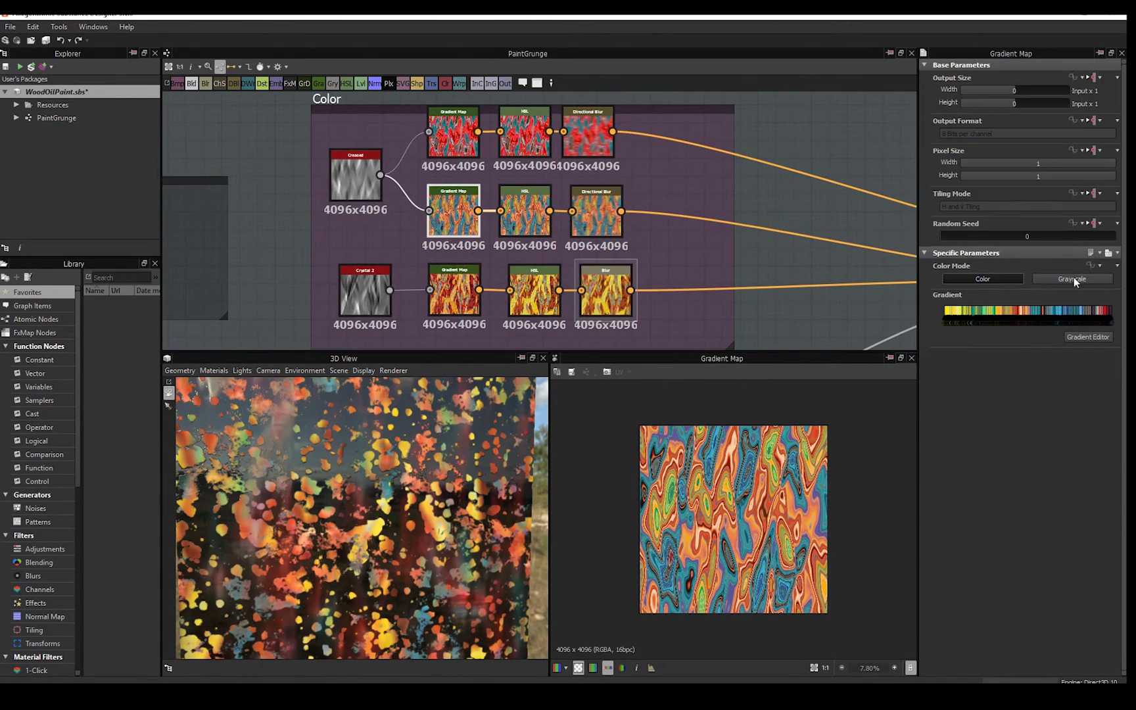
# Expose the Hue of the lowest HSL node in the Color frame as a new graph input named SplatterHue.
pyautogui.click(515, 136)
pyautogui.scroll(-1, 688, 192)
pyautogui.moveTo(672, 269); pyautogui.dragTo(660, 236, button='middle')
pyautogui.click(556, 244)
pyautogui.moveTo(636, 299); pyautogui.dragTo(559, 233, button='middle')
pyautogui.scroll(-1, 559, 233)
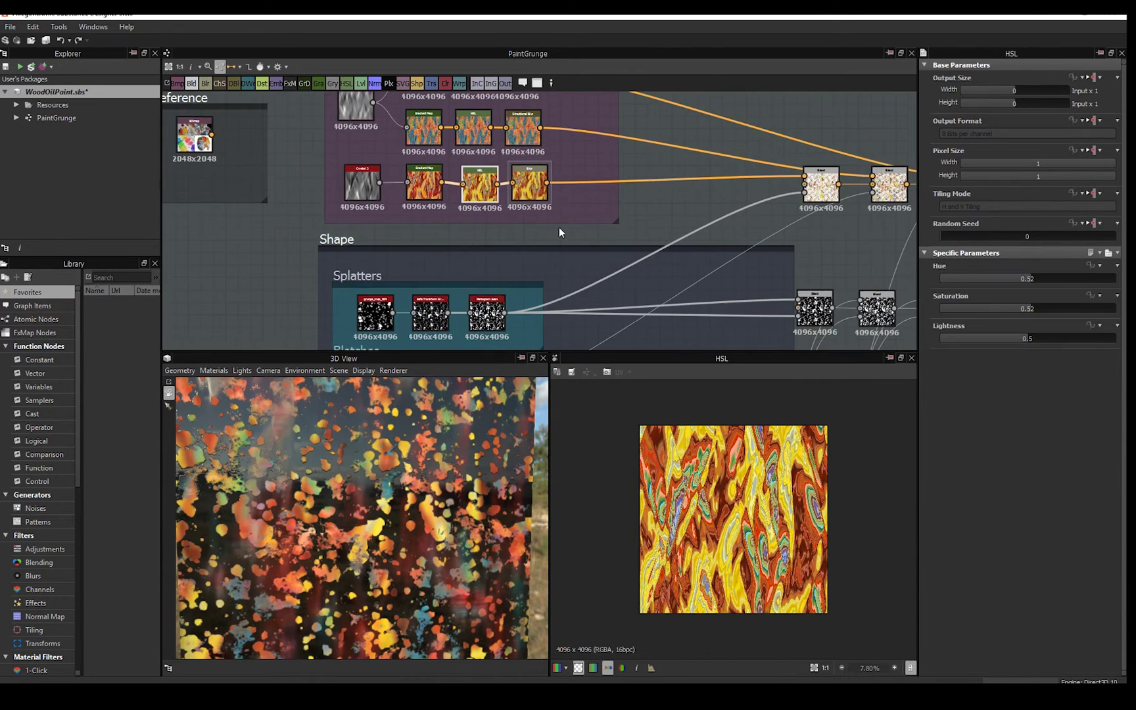
pyautogui.click(1116, 267)
pyautogui.click(1098, 434)
pyautogui.click(593, 346)
pyautogui.click(583, 396)
pyautogui.write('SplatterHue')
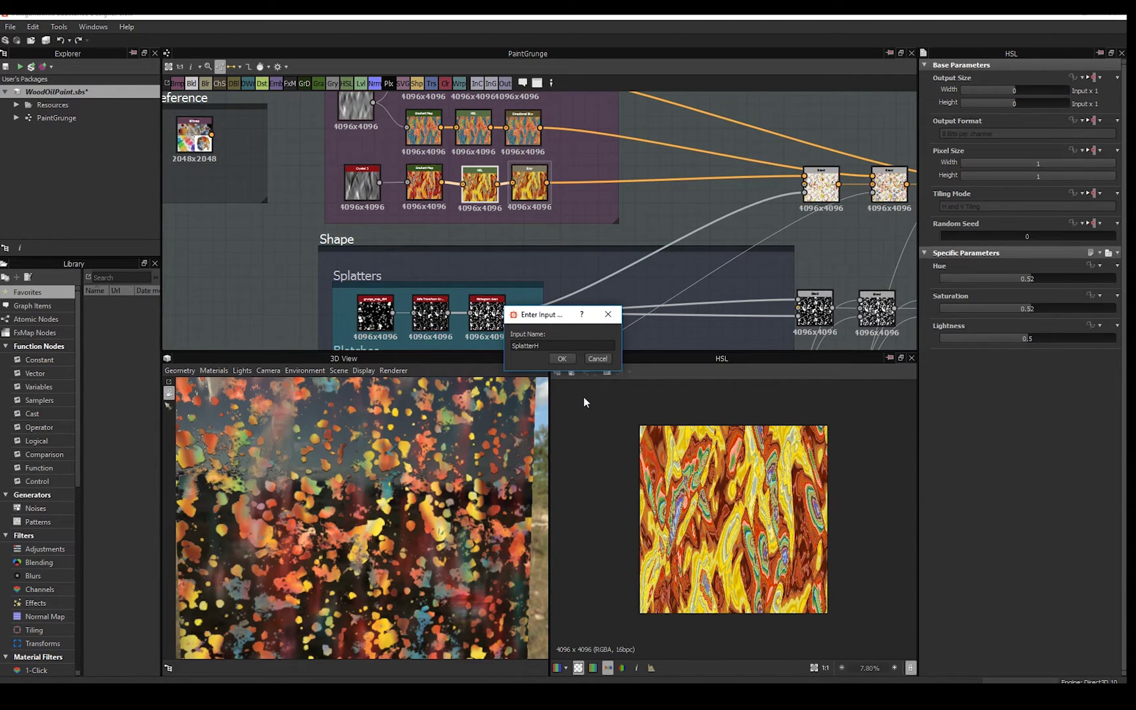
pyautogui.click(563, 359)
# Set the Saturation of the lowest HSL node to 0.51 and expose it as a new graph input named SplatterSaturation.
pyautogui.click(976, 292)
pyautogui.moveTo(977, 292); pyautogui.dragTo(1030, 292)
pyautogui.click(1091, 278)
pyautogui.click(1075, 454)
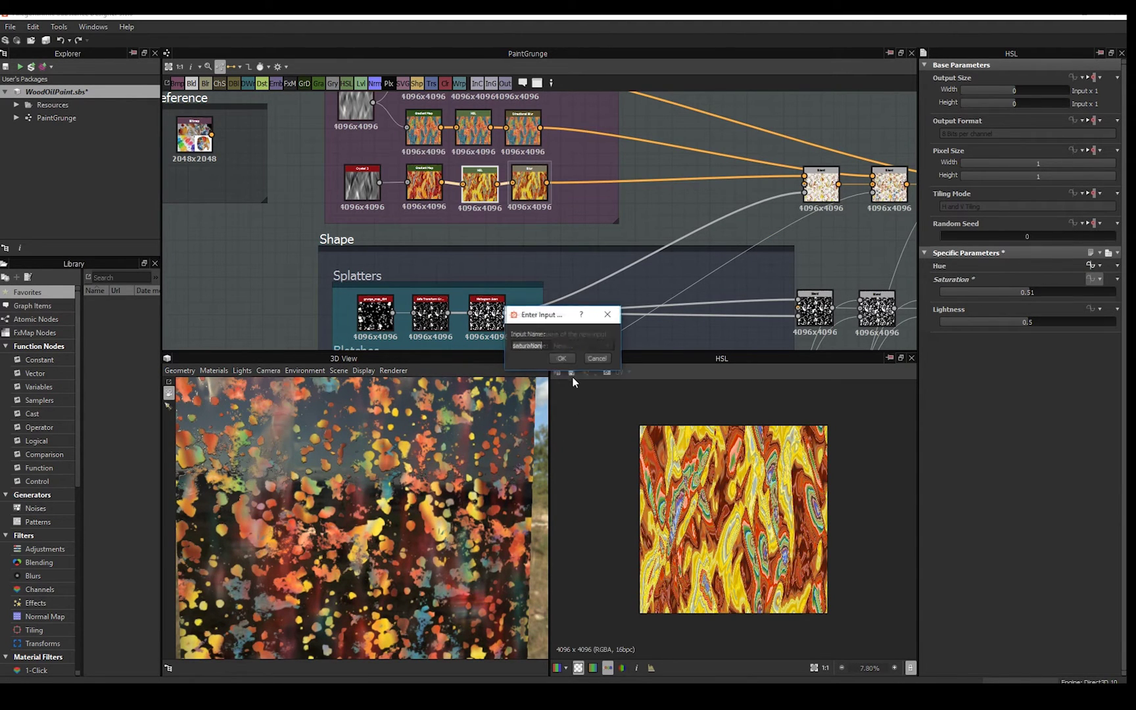
pyautogui.click(562, 358)
# Expose the Lightness of the lowest HSL node as a new graph input named SplatterLightness.
pyautogui.click(1093, 292)
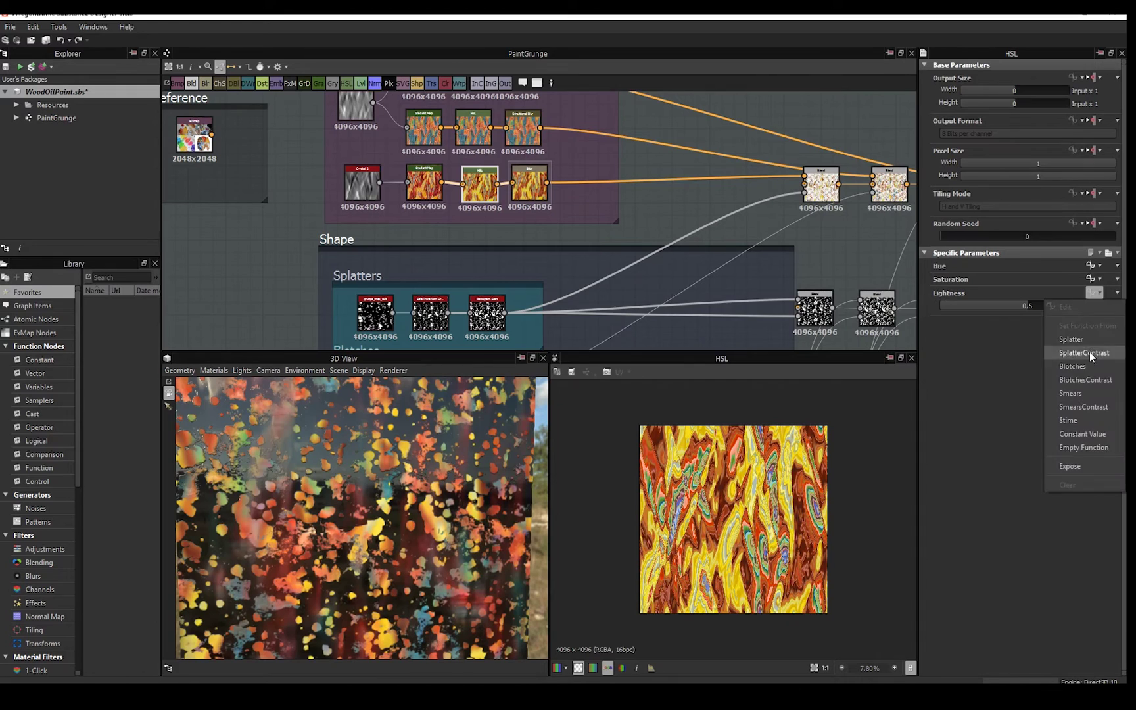
pyautogui.click(1069, 466)
pyautogui.click(582, 347)
pyautogui.click(572, 411)
pyautogui.write('SplatterLightness')
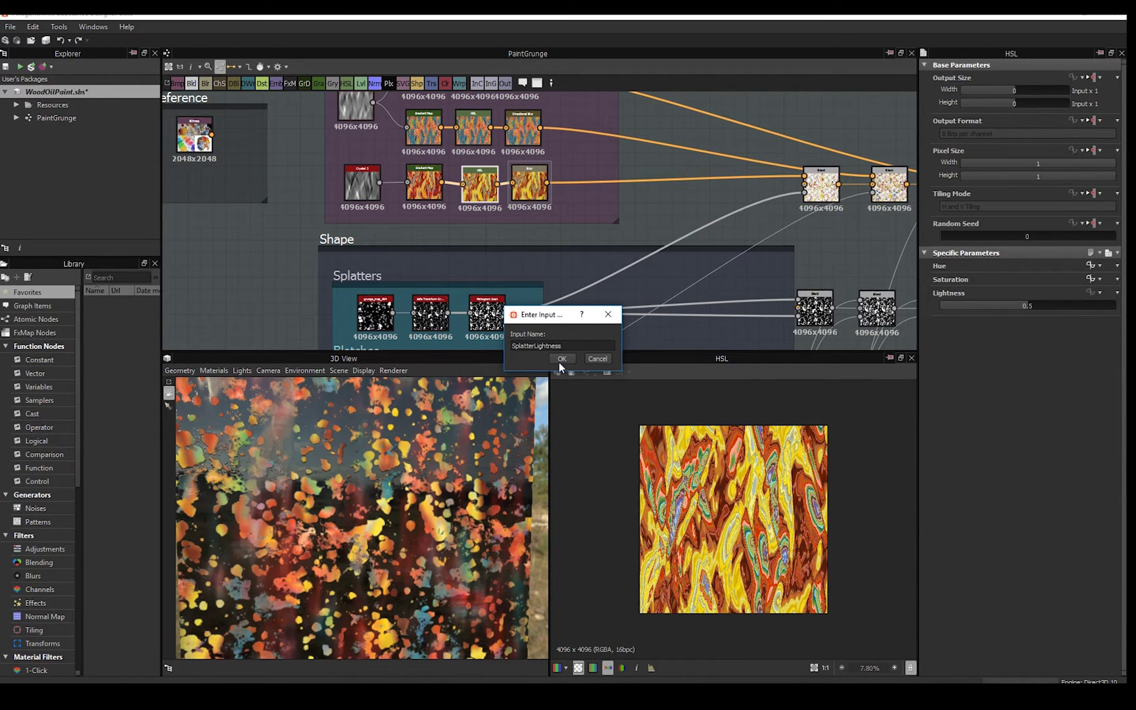
pyautogui.click(561, 359)
# Preview the middle and lowest HSL nodes in the Color frame and compare how their Hue parameters are driven.
pyautogui.scroll(-3, 589, 222)
pyautogui.doubleClick(522, 171)
pyautogui.moveTo(522, 171); pyautogui.dragTo(499, 157, button='middle')
pyautogui.moveTo(729, 238); pyautogui.dragTo(732, 199, button='middle')
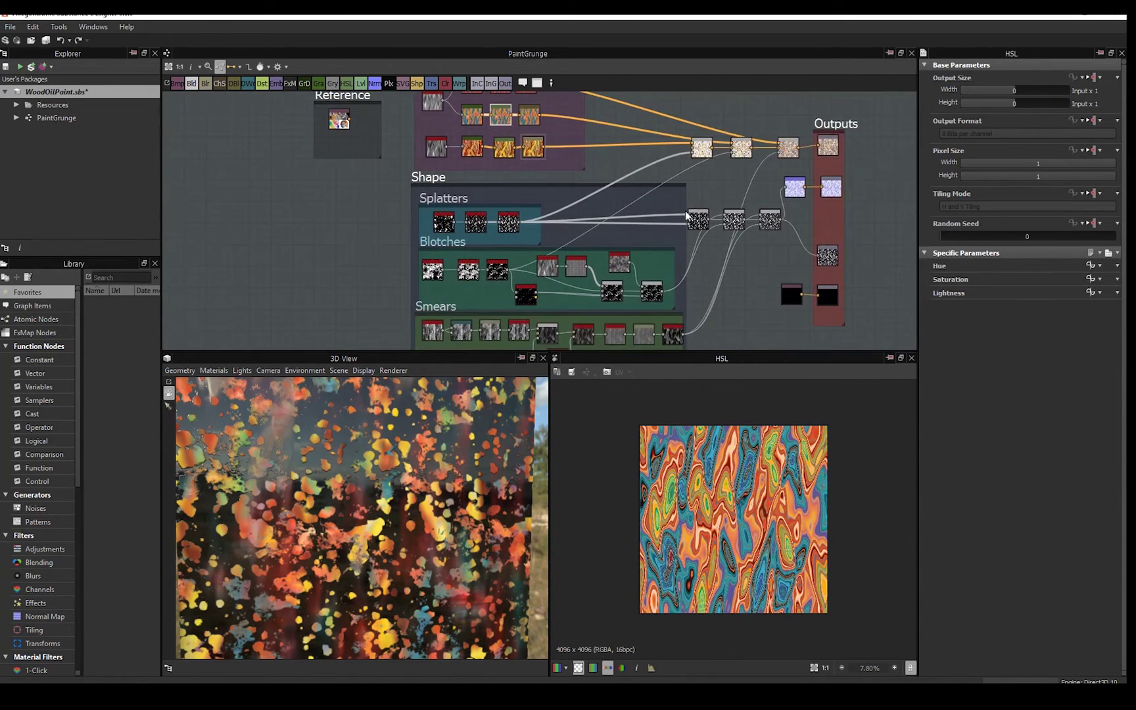
pyautogui.scroll(5, 502, 118)
pyautogui.moveTo(503, 118); pyautogui.dragTo(502, 200, button='middle')
pyautogui.click(1098, 266)
pyautogui.click(496, 190)
pyautogui.doubleClick(507, 287)
pyautogui.click(1098, 266)
pyautogui.click(824, 289)
pyautogui.doubleClick(497, 190)
pyautogui.moveTo(574, 167); pyautogui.dragTo(581, 178, button='middle')
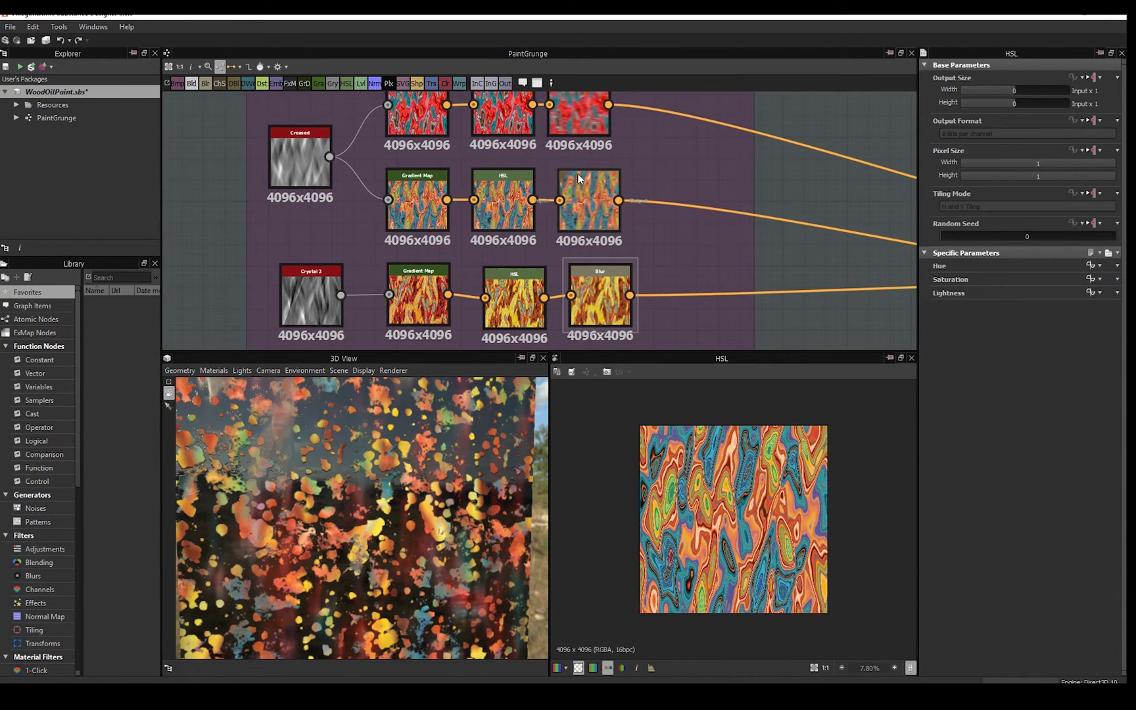
# Replace the middle HSL node in the Color frame with a new HSL node between the Gradient Map and the Directional Blur.
pyautogui.press('space')
pyautogui.click(707, 348)
pyautogui.moveTo(686, 165); pyautogui.dragTo(525, 205)
pyautogui.click(509, 175)
pyautogui.press('Delete')
# Expose the Hue of the new middle HSL node as a new graph input named BlotchesHue.
pyautogui.click(1095, 265)
pyautogui.click(1098, 484)
pyautogui.click(581, 345)
pyautogui.click(562, 410)
pyautogui.write('BlotchesHue')
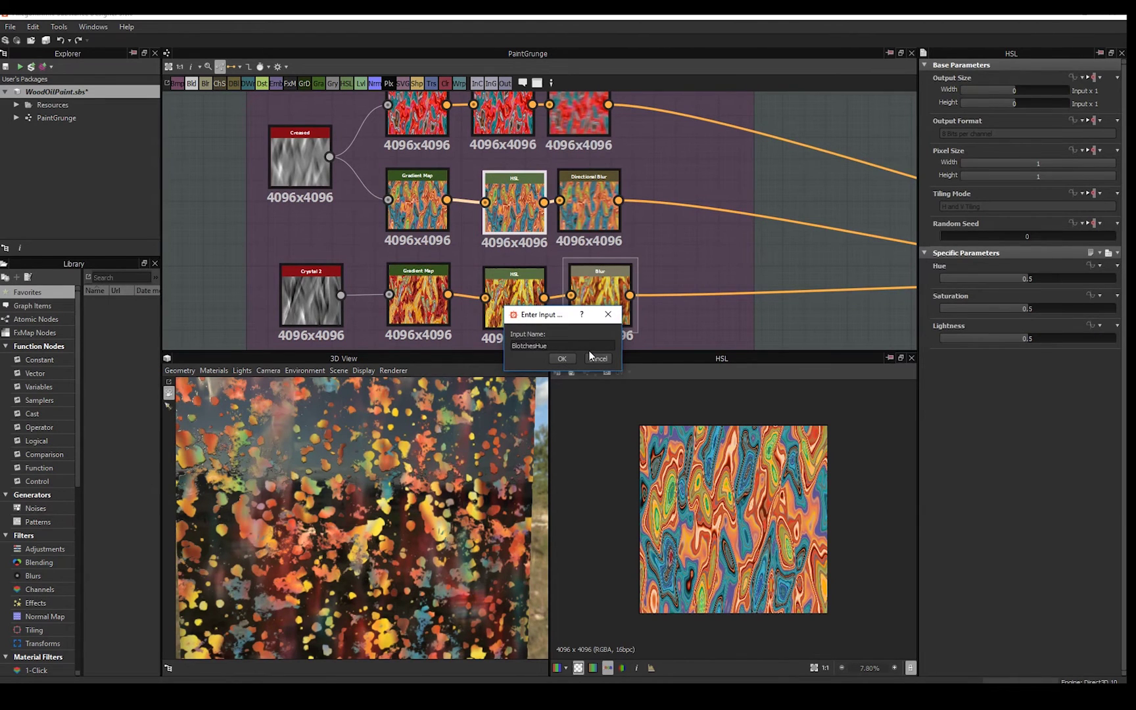
pyautogui.click(562, 358)
# Expose the Saturation of the middle HSL node as a new graph input named BlotchesSaturation.
pyautogui.click(1096, 279)
pyautogui.click(1098, 498)
pyautogui.click(581, 345)
pyautogui.click(568, 413)
pyautogui.write('BlotchesSaturation')
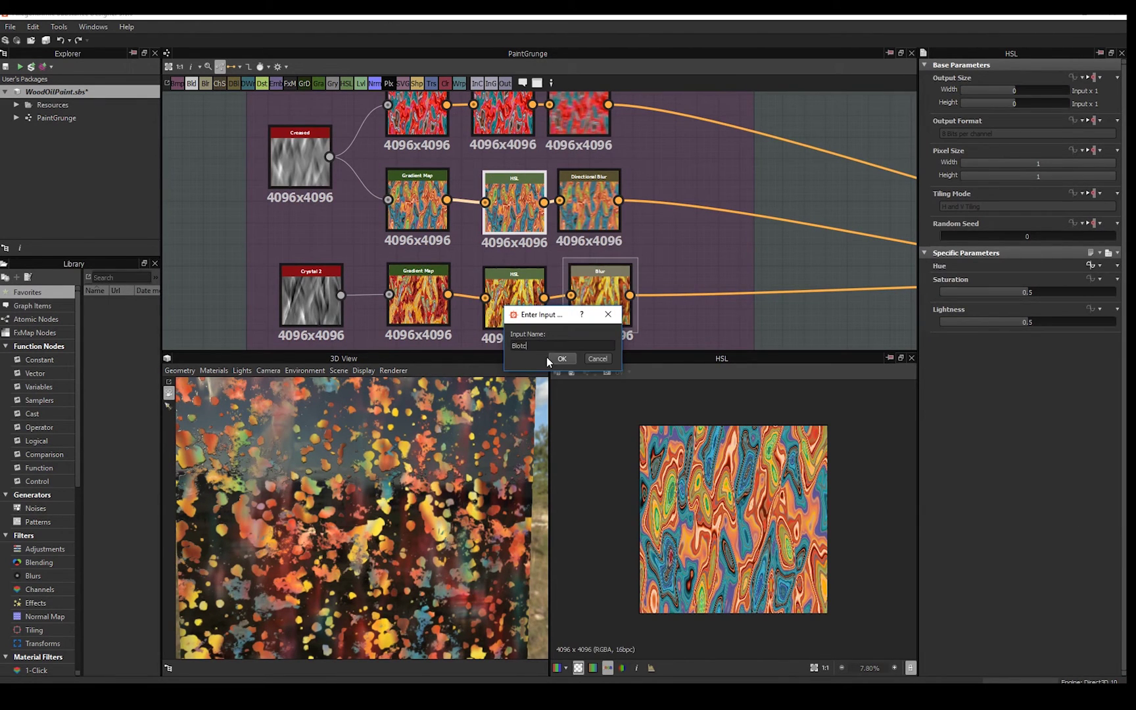
pyautogui.click(564, 358)
pyautogui.click(564, 358)
# Expose the Lightness of the middle HSL node as a new graph input named BlotchesLightness.
pyautogui.click(1096, 293)
pyautogui.click(1098, 511)
pyautogui.click(581, 346)
pyautogui.click(574, 417)
pyautogui.write('BlotchesLightness')
pyautogui.click(564, 359)
pyautogui.click(574, 364)
# Expose the Hue of the uppermost HSL node in the Color frame as a new graph input named SmearsHue.
pyautogui.click(517, 157)
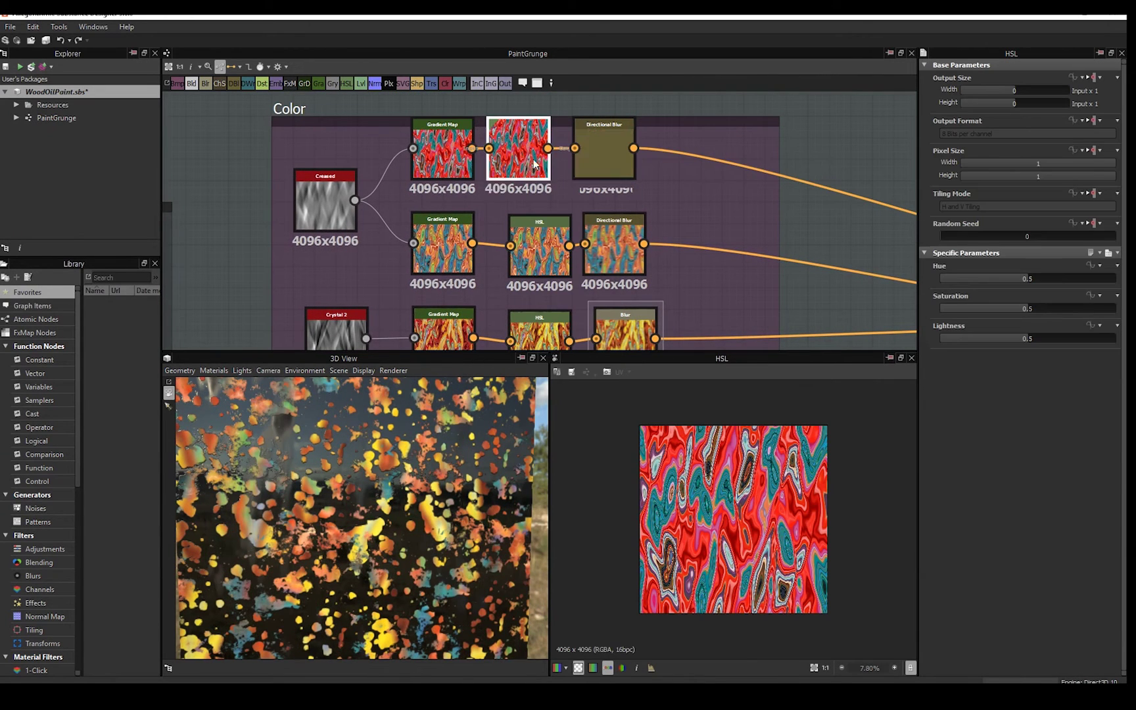
pyautogui.click(1093, 265)
pyautogui.click(1080, 522)
pyautogui.click(586, 349)
pyautogui.click(576, 419)
pyautogui.write('SmearsHue')
pyautogui.click(564, 358)
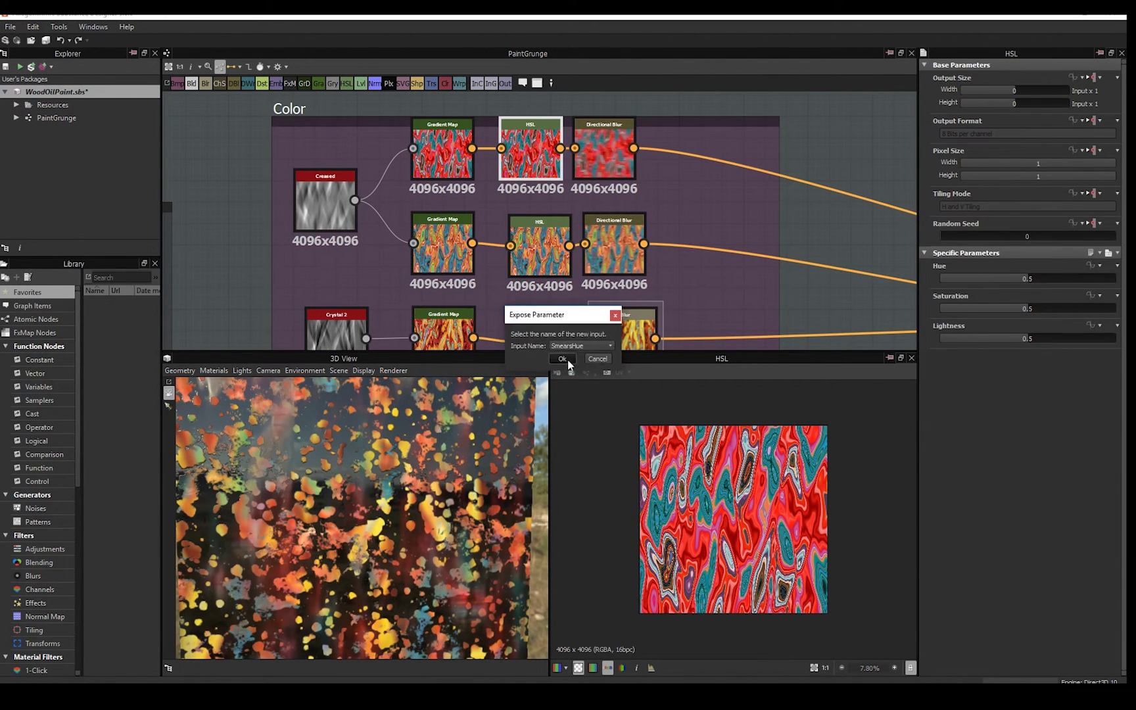
pyautogui.click(567, 360)
# Expose the Saturation of the uppermost HSL node as a new graph input named SmearsSaturation.
pyautogui.click(1094, 279)
pyautogui.click(1081, 534)
pyautogui.click(583, 347)
pyautogui.click(574, 419)
pyautogui.write('SmearsSaturation')
pyautogui.press('Return')
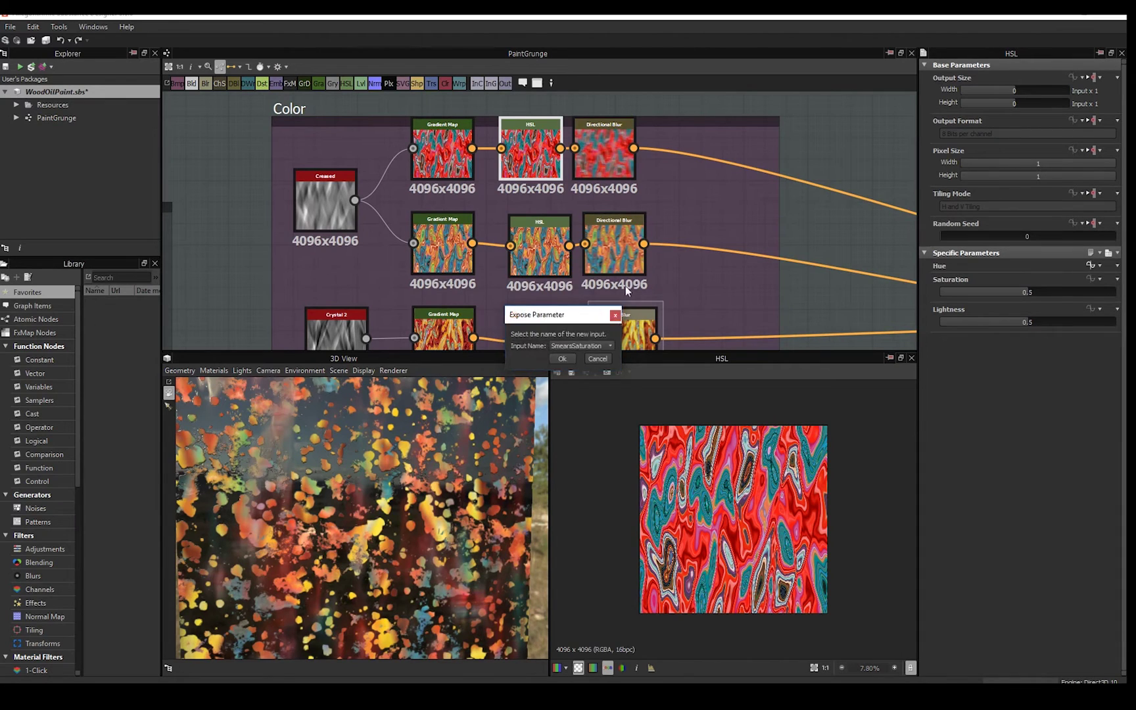
pyautogui.press('Return')
# Expose the Lightness of the uppermost HSL node as a new graph input named SmearsLightness.
pyautogui.click(1094, 293)
pyautogui.click(1069, 547)
pyautogui.click(609, 346)
pyautogui.click(574, 373)
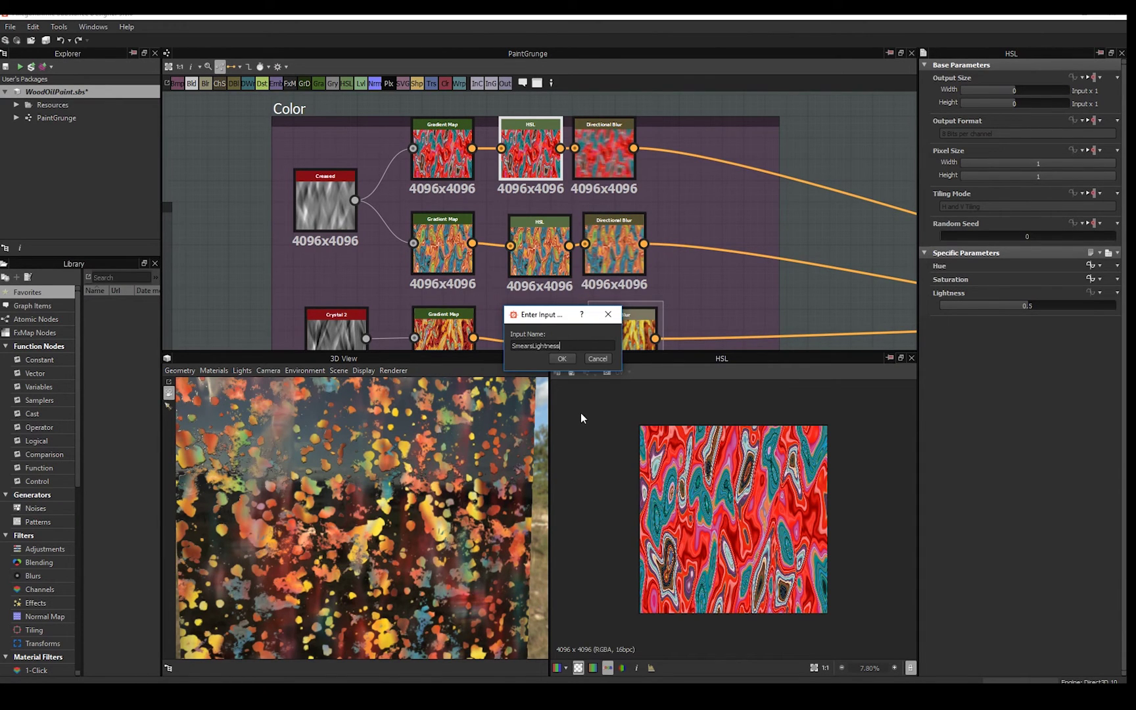
pyautogui.click(562, 358)
# Publish the WoodOilPaint package as a Substance archive named PaintGrunge in the Substance Painter 2 shelf's materials folder.
pyautogui.scroll(-4, 668, 214)
pyautogui.moveTo(669, 214); pyautogui.dragTo(589, 90, button='middle')
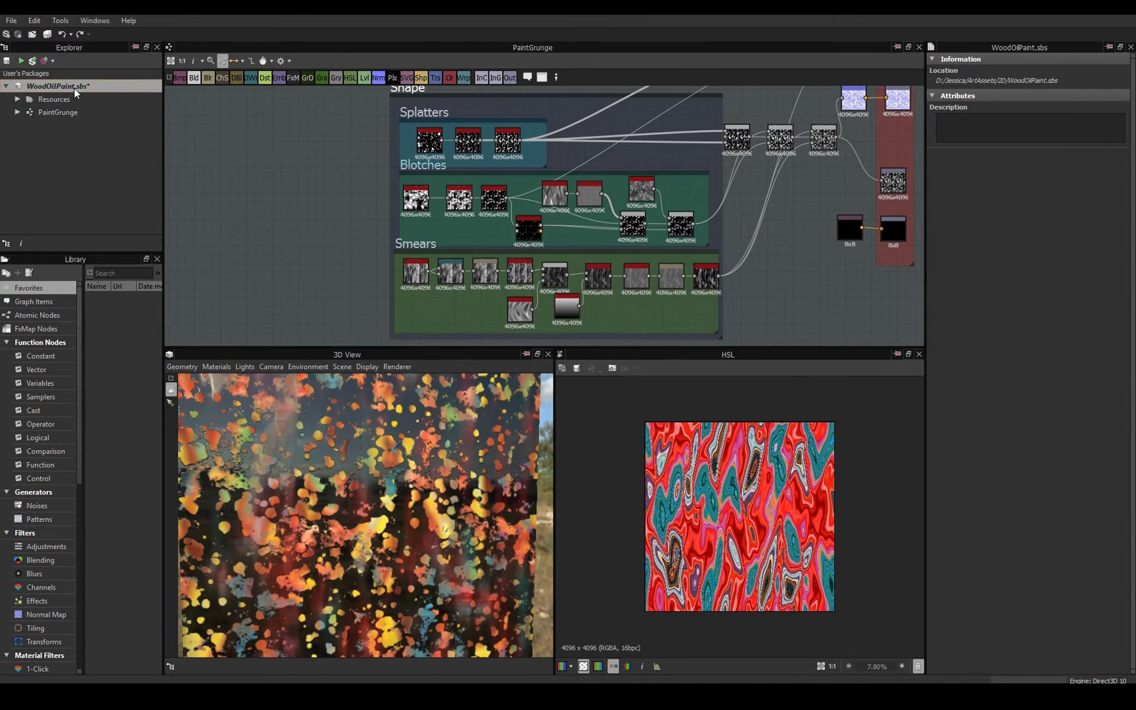
pyautogui.rightClick(74, 93)
pyautogui.click(118, 189)
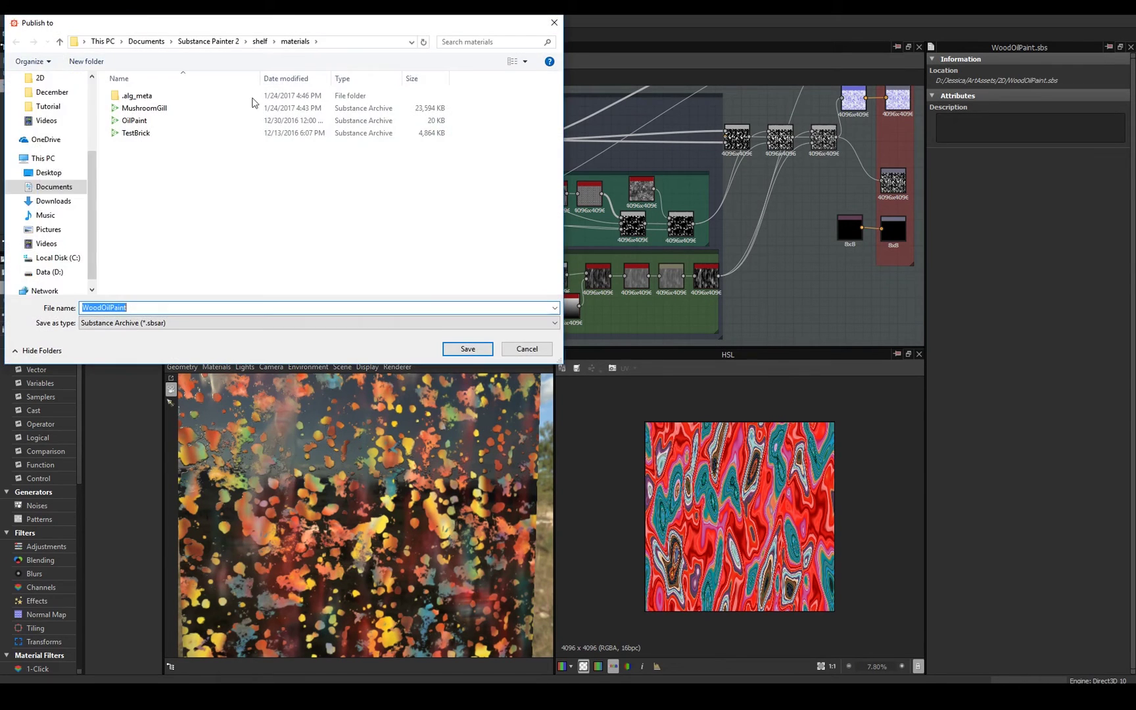
pyautogui.write('PaintGrunge')
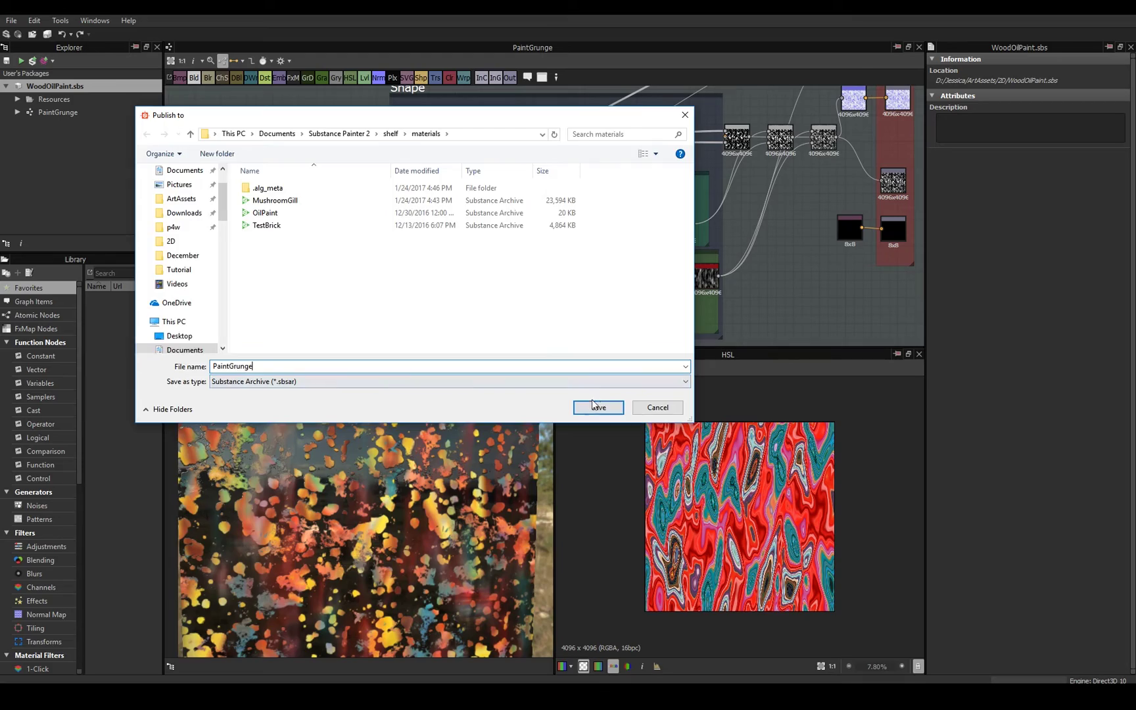
pyautogui.click(611, 408)
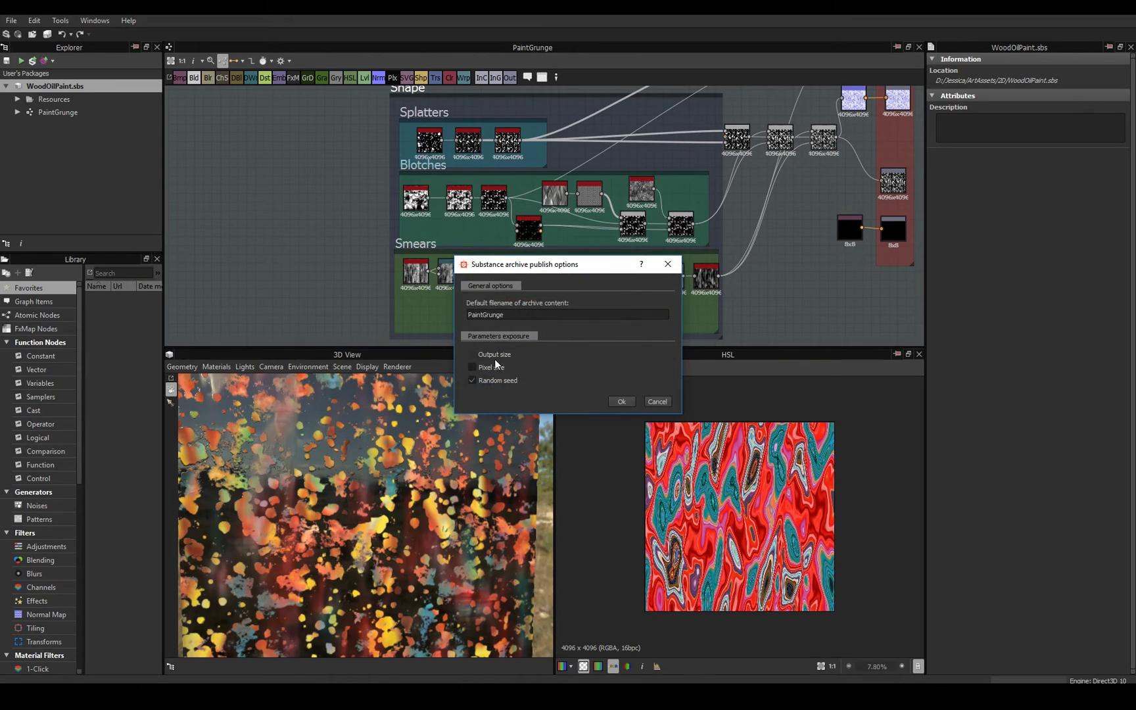
pyautogui.click(622, 402)
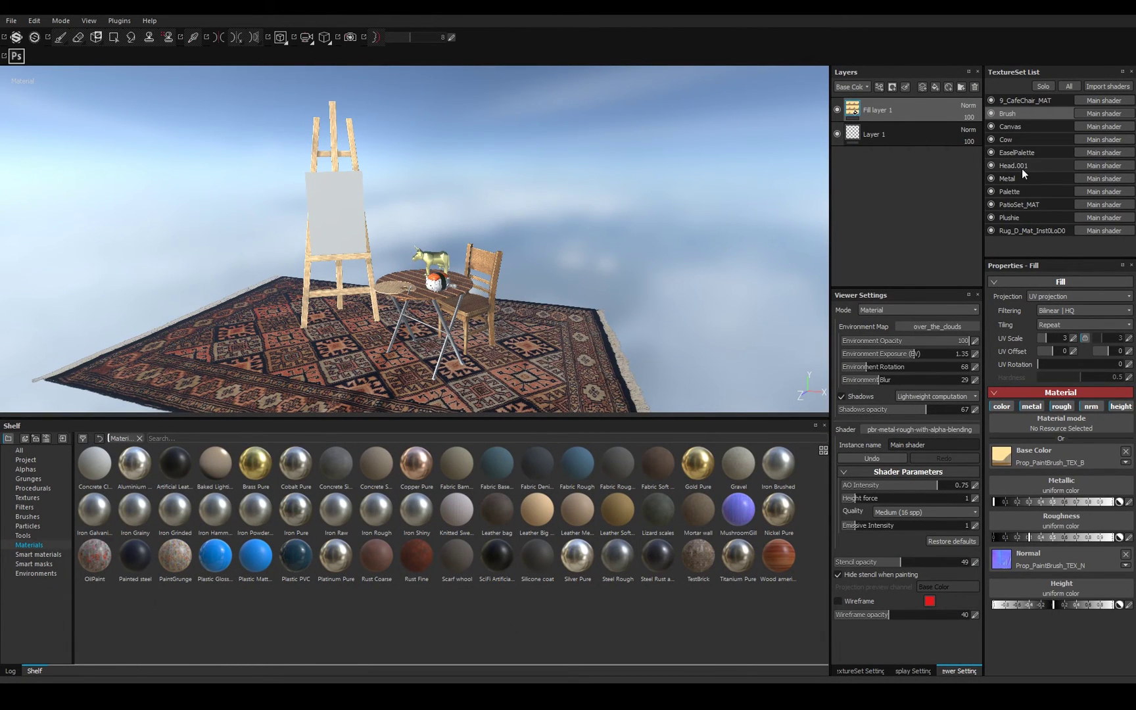
# In Substance Painter, add the PaintGrunge material as a fill layer on the Canvas texture set, with the color and height channels enabled.
pyautogui.click(1020, 126)
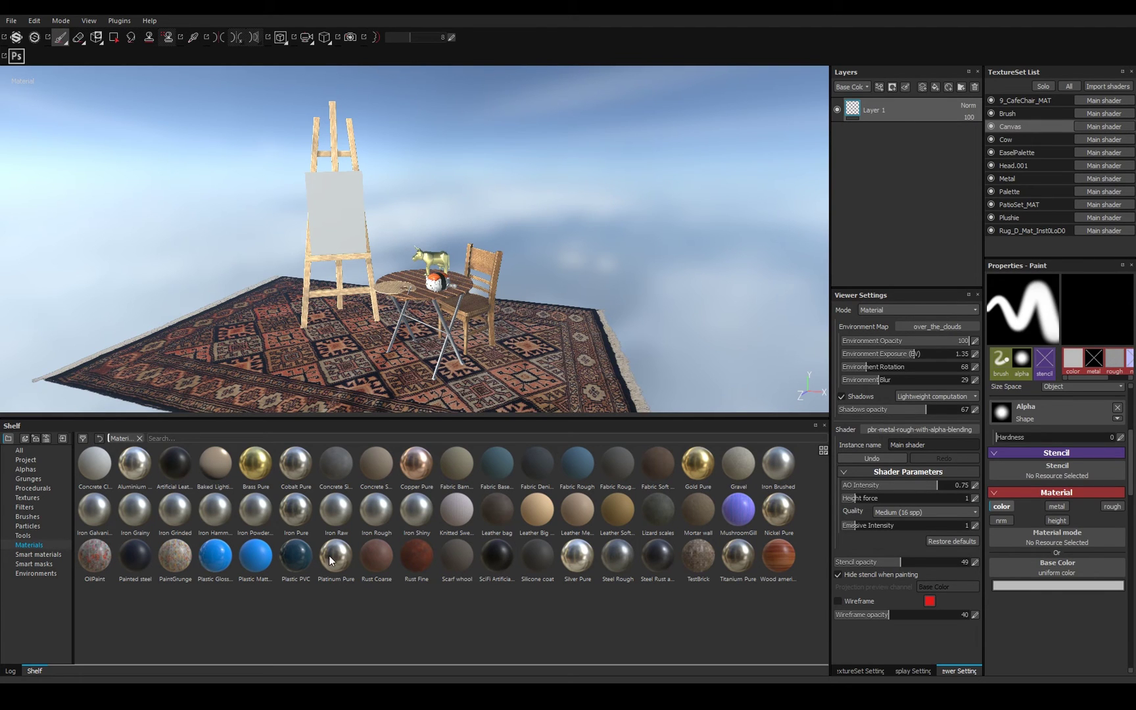
pyautogui.moveTo(169, 561); pyautogui.dragTo(927, 106)
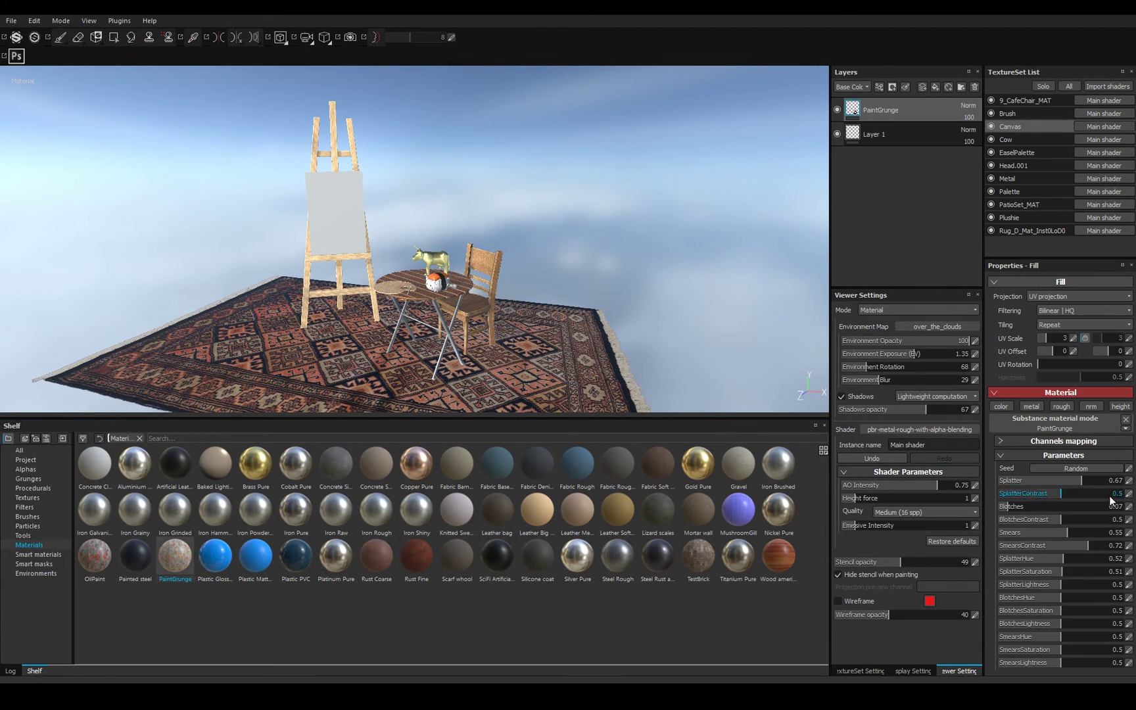
pyautogui.click(1116, 408)
# Set the PaintGrunge layer's Splatter to 0.18 and SplatterContrast to 0.33.
pyautogui.scroll(-2, 493, 349)
pyautogui.scroll(7, 394, 261)
pyautogui.moveTo(420, 262)
pyautogui.keyDown('alt'); pyautogui.mouseDown(button='middle')
pyautogui.moveTo(439, 262)
pyautogui.moveTo(428, 257)
pyautogui.mouseUp(button='middle'); pyautogui.keyUp('alt')
pyautogui.click(1026, 480)
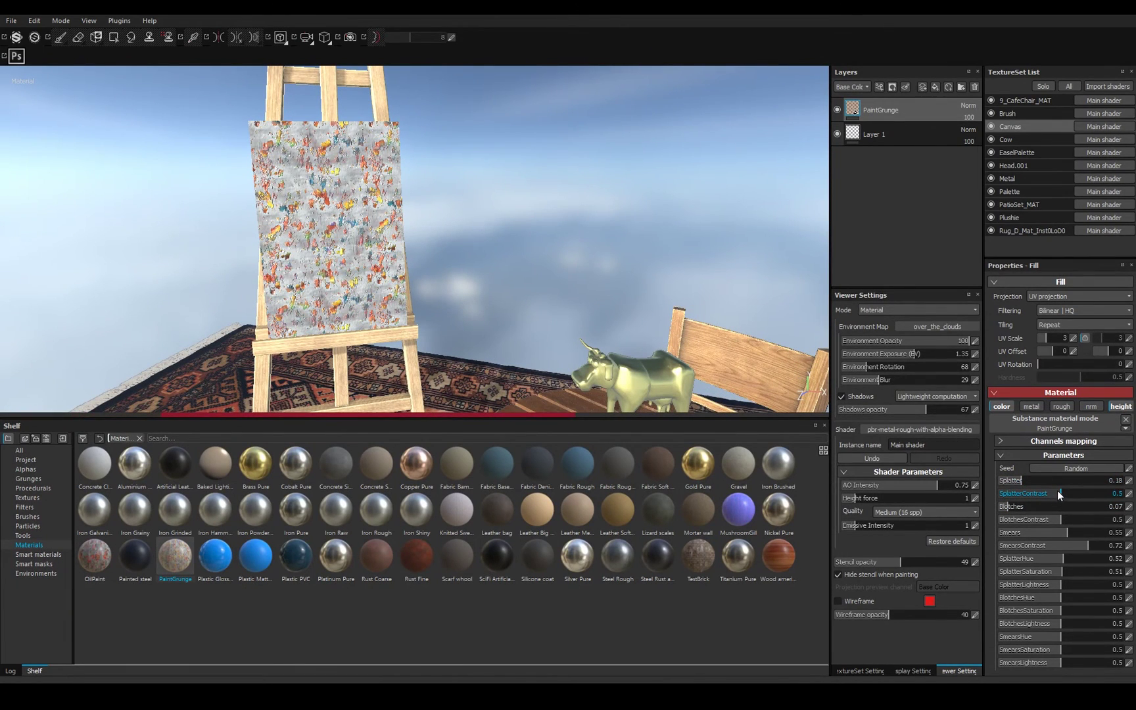
pyautogui.click(1043, 493)
pyautogui.click(1040, 493)
# Set the PaintGrunge layer's Blotches to 0 and Smears to 0.64.
pyautogui.click(998, 506)
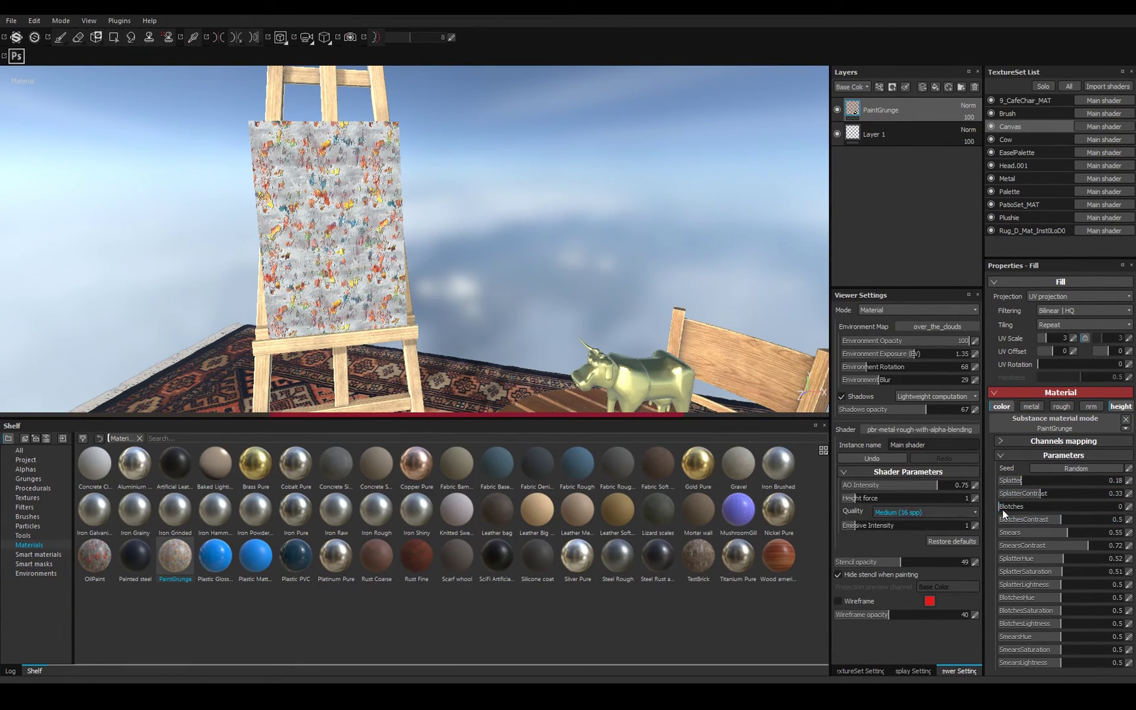
pyautogui.click(1111, 532)
pyautogui.click(1091, 532)
pyautogui.click(1057, 533)
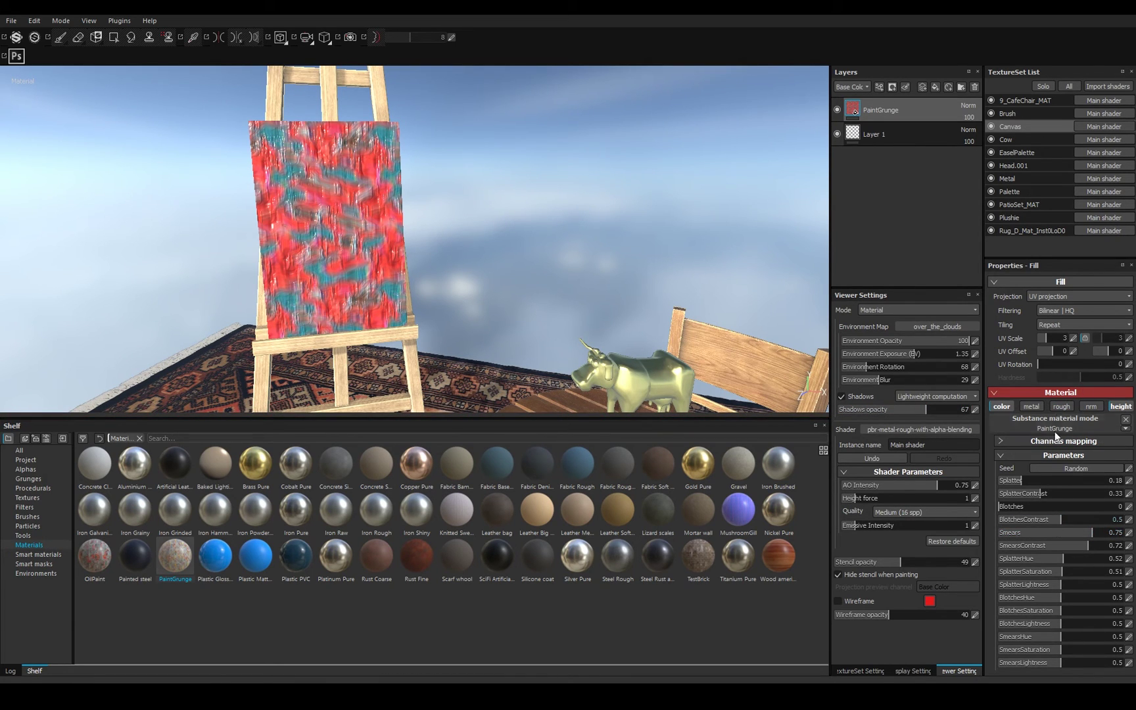
pyautogui.click(1079, 533)
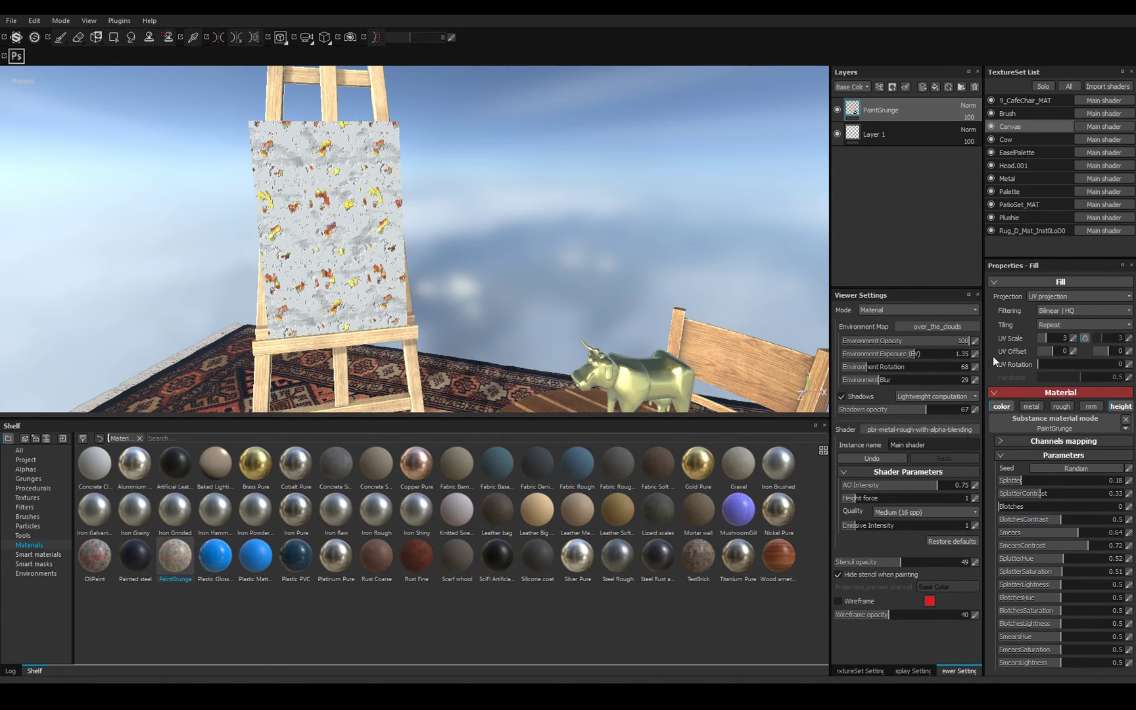
# Set the UV Scale of the PaintGrunge fill to 1 and its Splatter to 0.47.
pyautogui.click(1042, 338)
pyautogui.keyDown('alt'); pyautogui.moveTo(409, 238); pyautogui.dragTo(929, 400, button='right'); pyautogui.keyUp('alt')
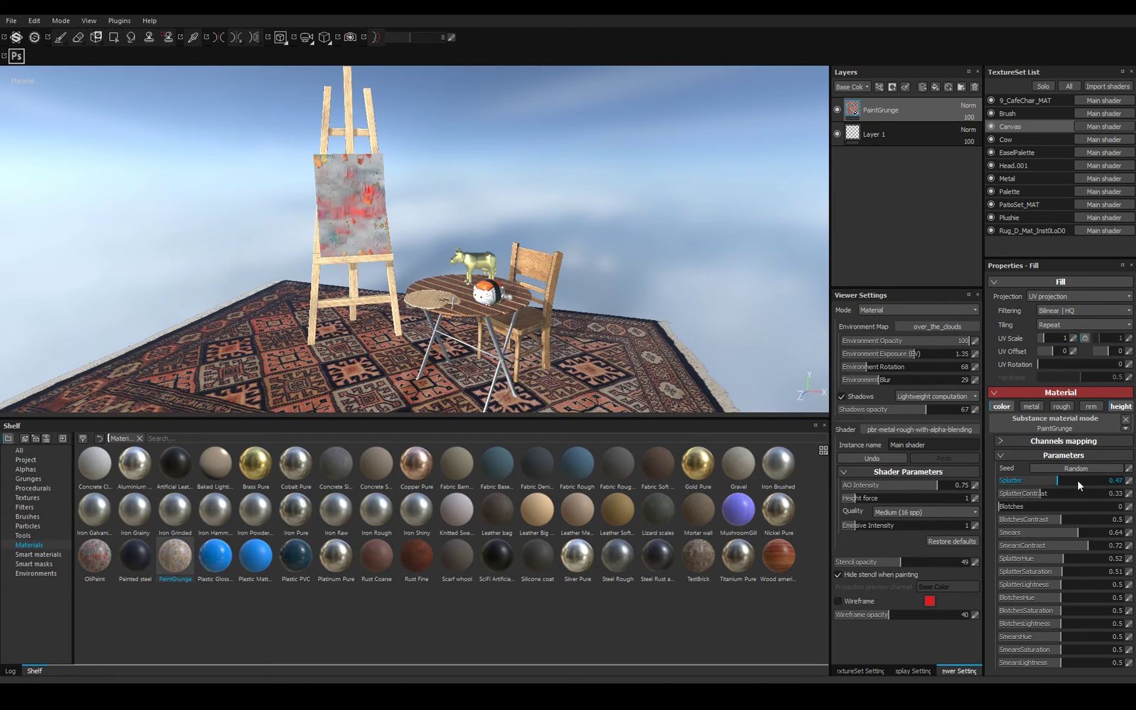
# Set the PaintGrunge layer's Blotches to 0.58 and Smears to 0.3.
pyautogui.click(1011, 532)
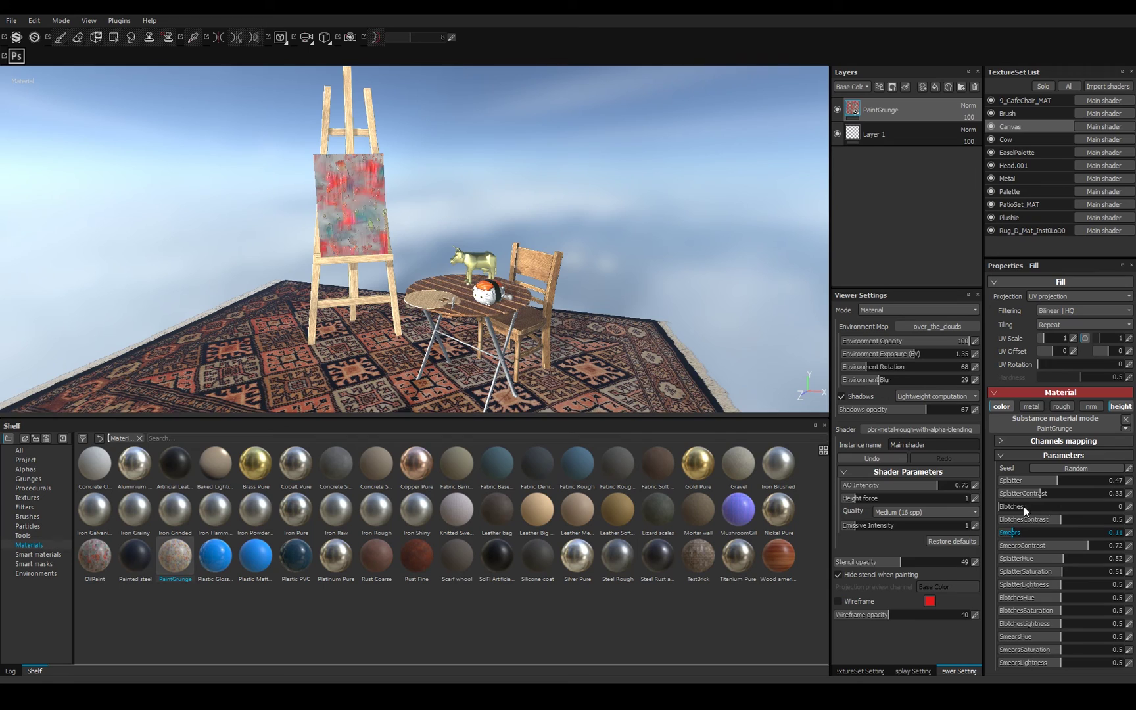
pyautogui.click(1071, 506)
pyautogui.click(1035, 532)
# Set the PaintGrunge layer's SplatterHue to 0.65 and BlotchesHue to 0.24.
pyautogui.click(1074, 558)
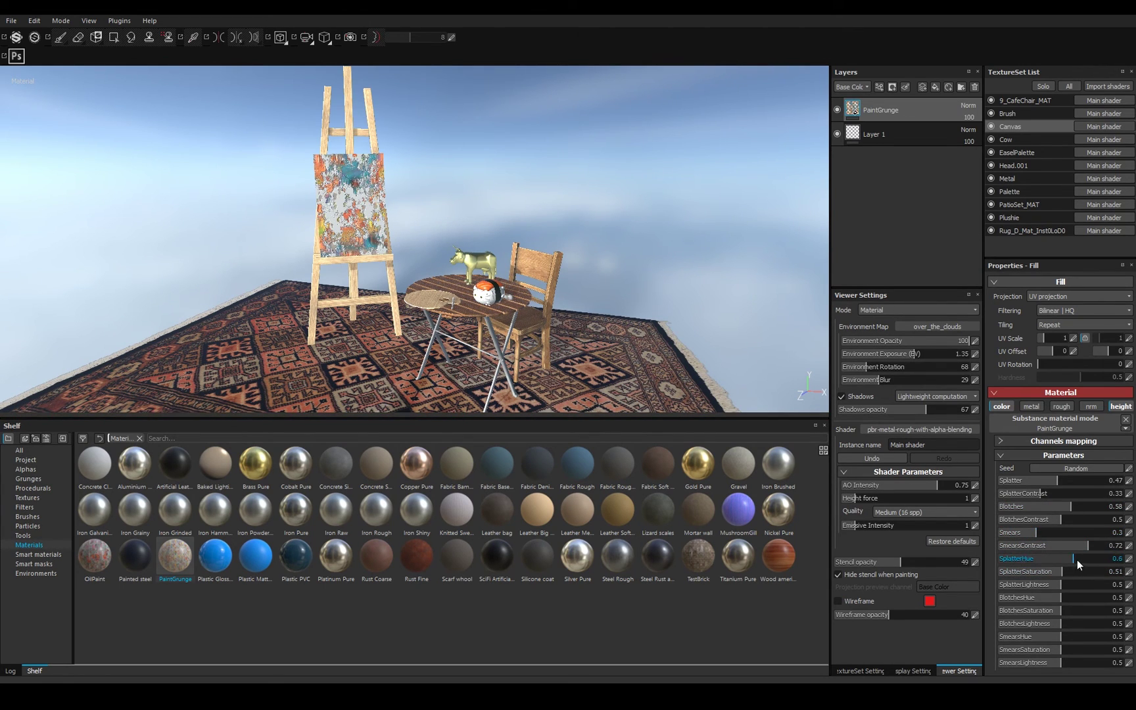
pyautogui.click(1081, 559)
pyautogui.click(1027, 597)
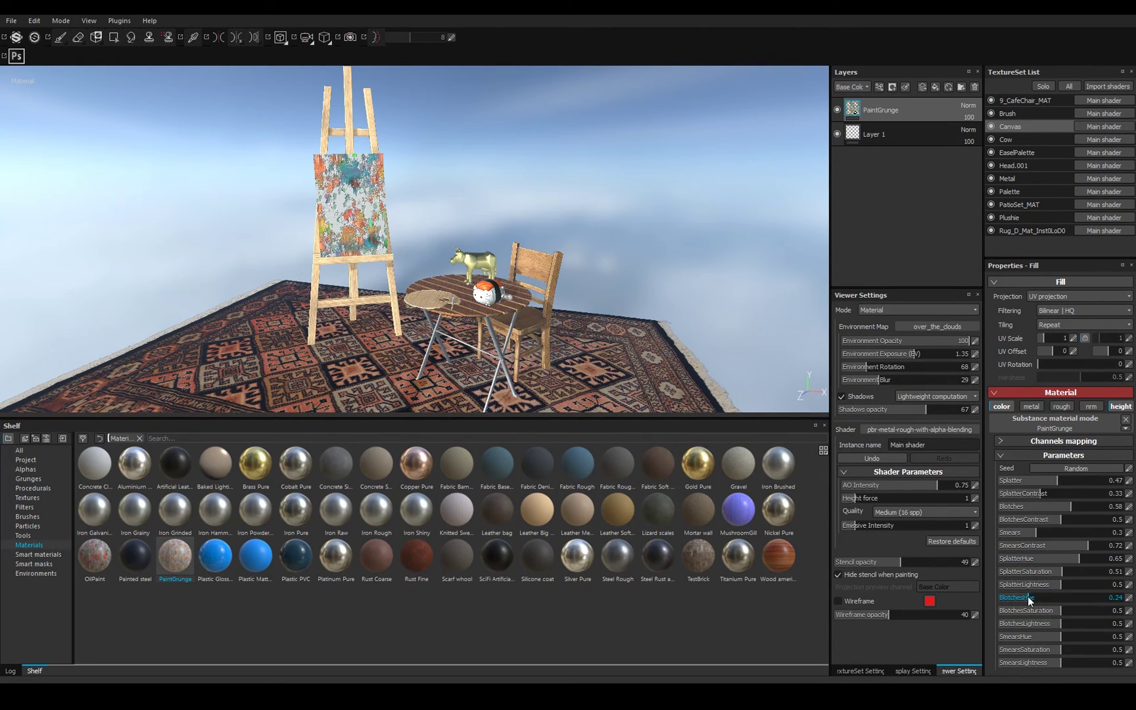